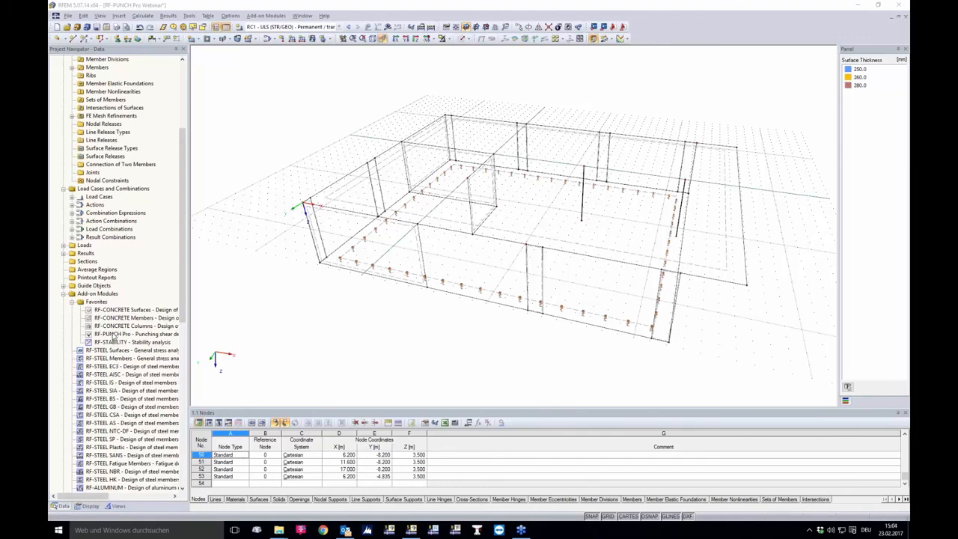
Open the RF-PUNCH Pro add-on module and rename its first design case to "Wall corner".
double_click(112, 335)
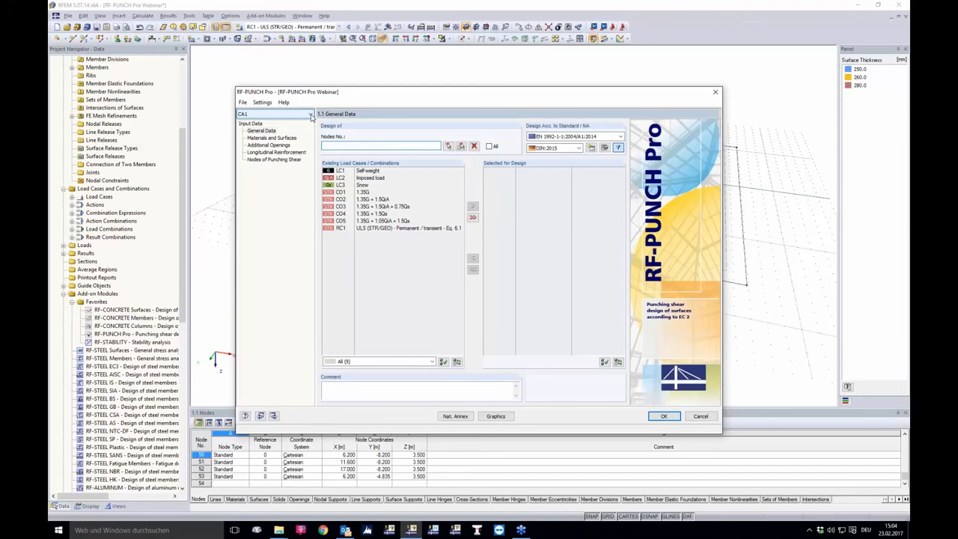
click(243, 102)
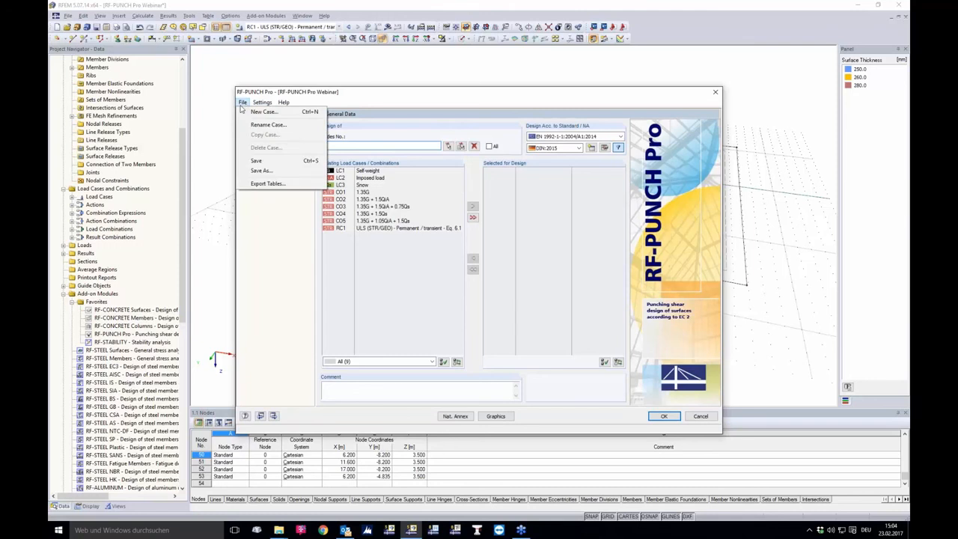
click(268, 124)
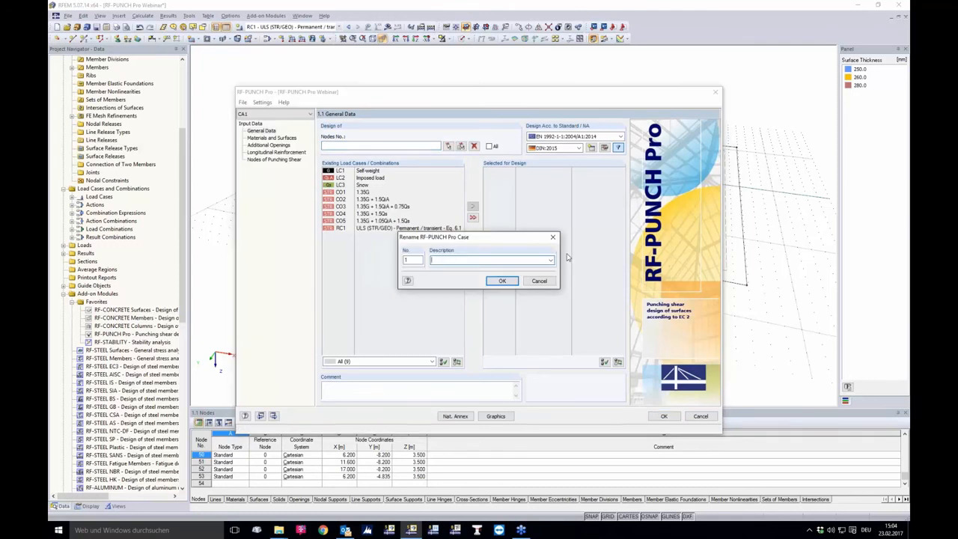
text(Wall corner)
click(502, 281)
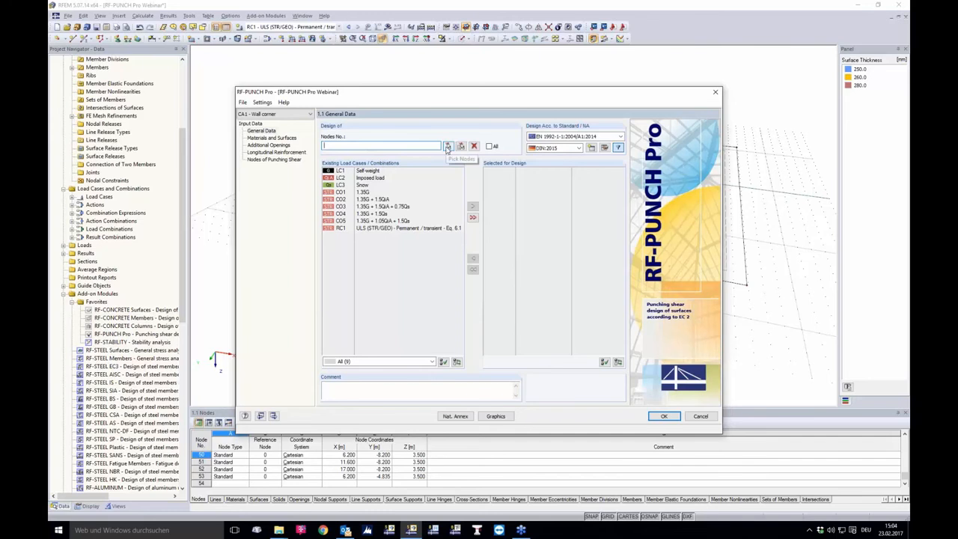
Pick node 5 at the inner wall corner in the model as the node to design for punching.
click(447, 147)
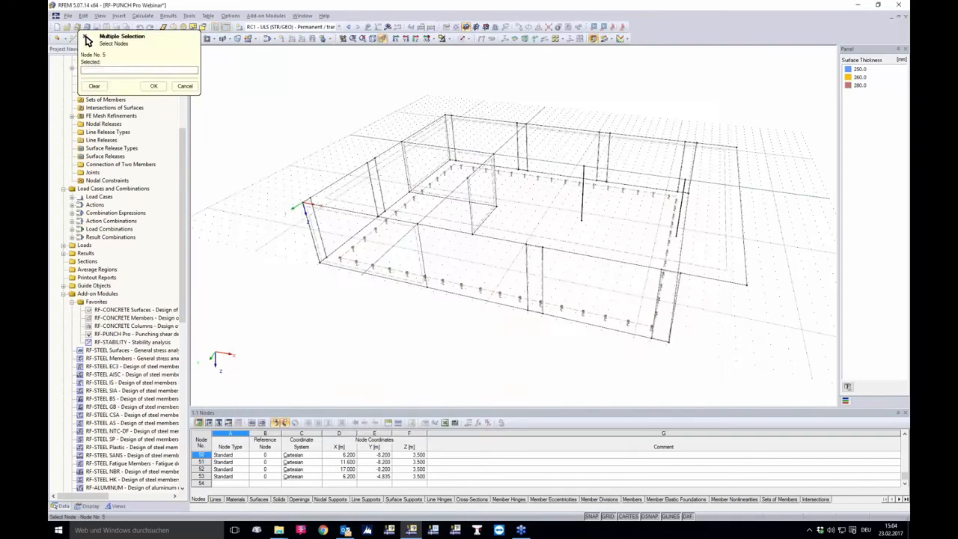
key(Escape)
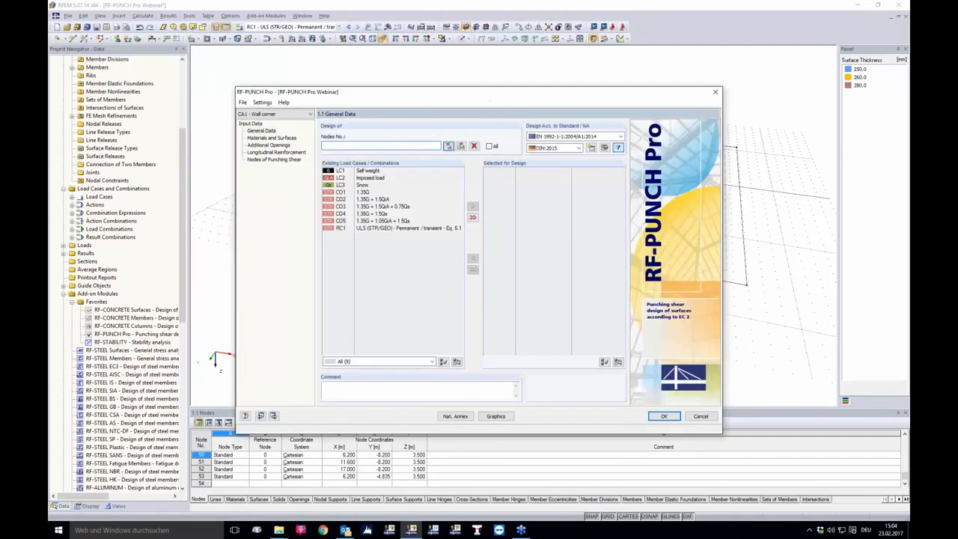
click(447, 147)
click(494, 154)
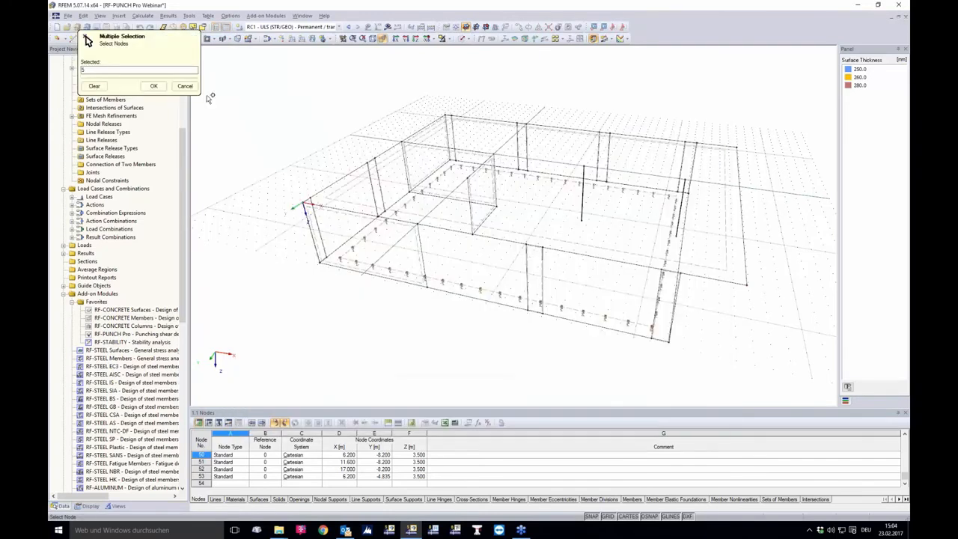
click(157, 87)
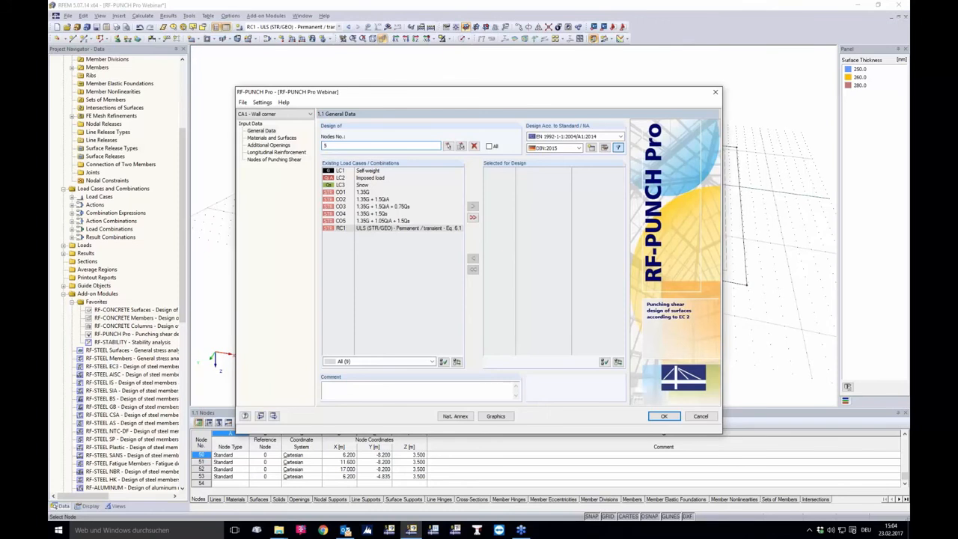
Add result combination RC1 to the design and choose the German DIN:2015 national annex.
double_click(348, 230)
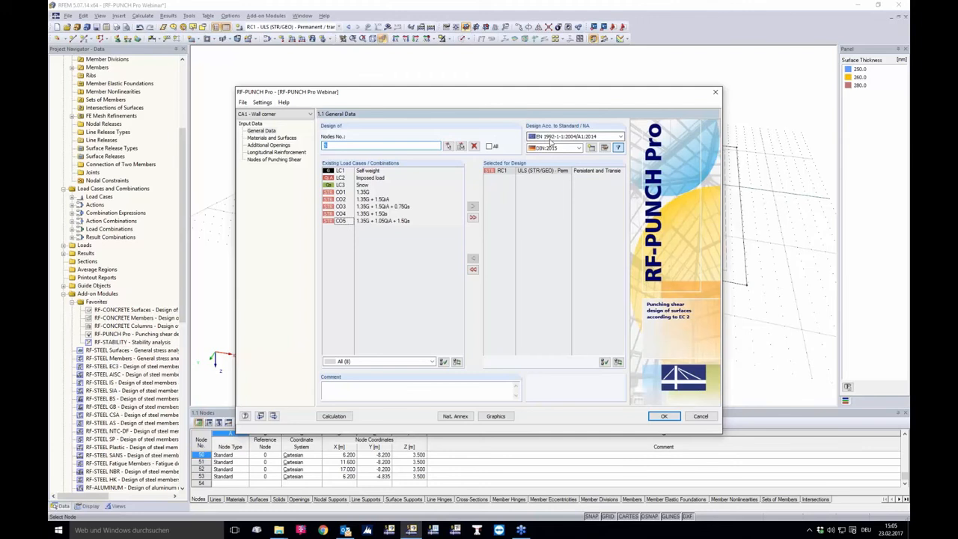
click(578, 149)
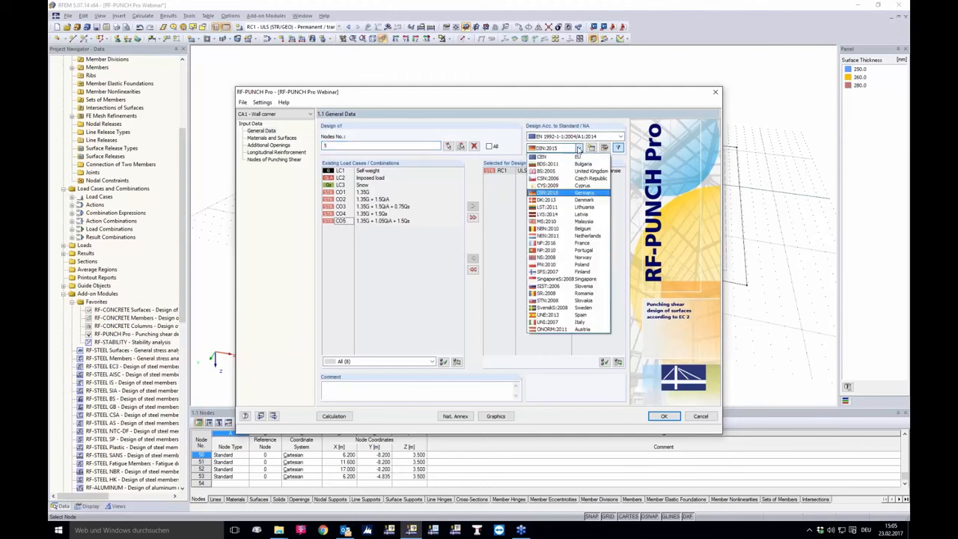
click(558, 194)
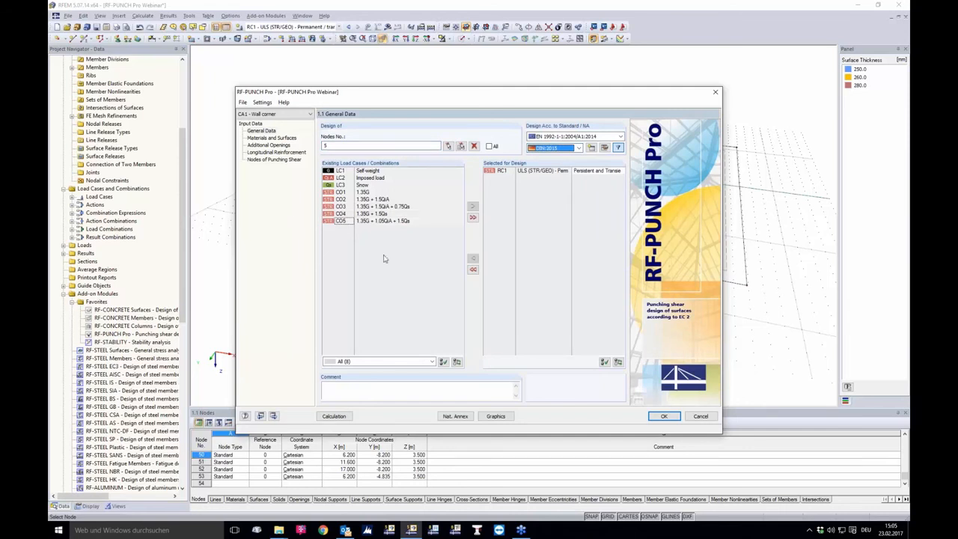
Review the available concrete strength classes and reinforcing steel grades for material 1 in the Materials and Surfaces data.
click(259, 137)
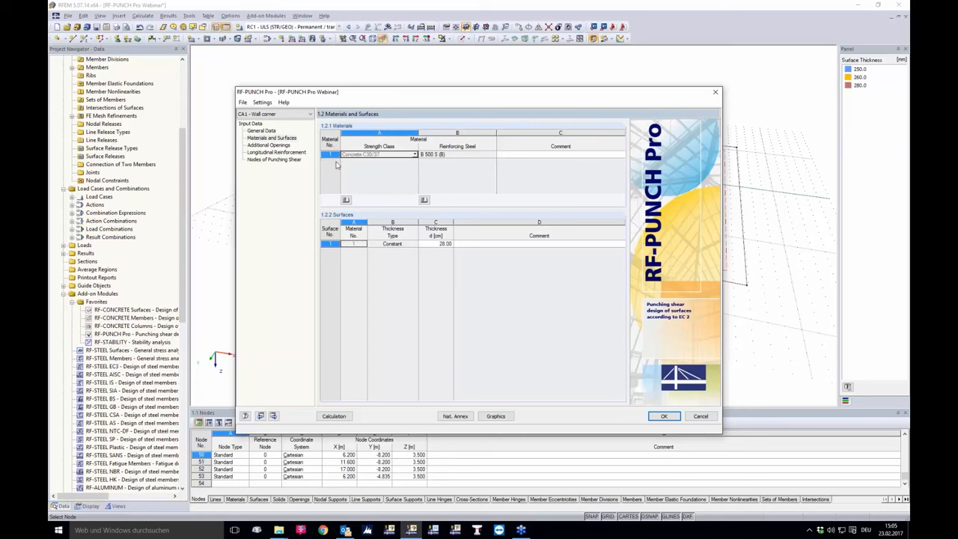
click(415, 154)
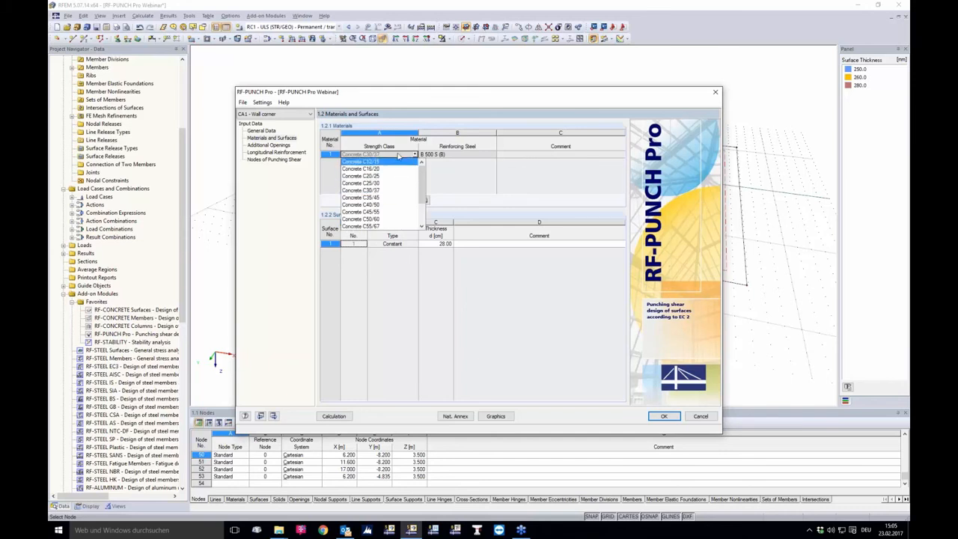
click(467, 185)
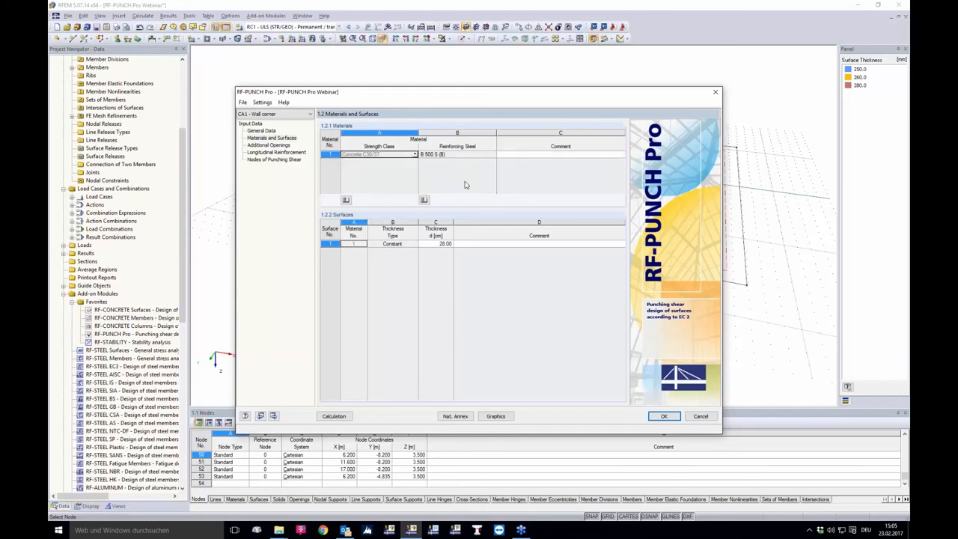
click(486, 156)
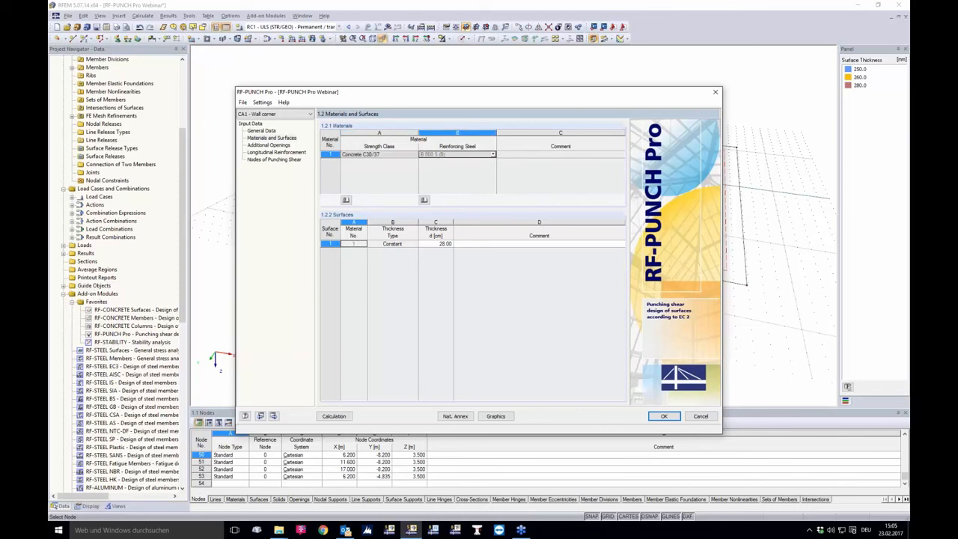
click(494, 155)
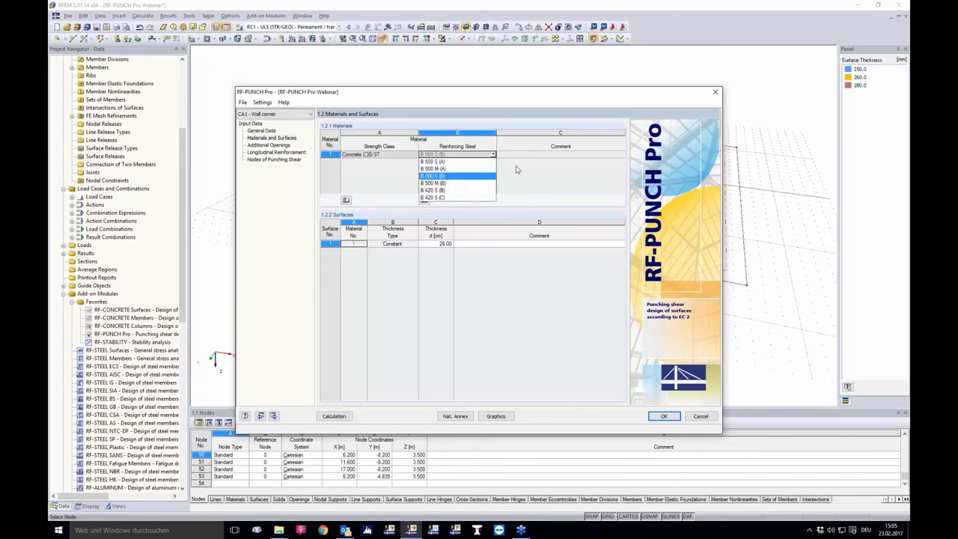
click(516, 170)
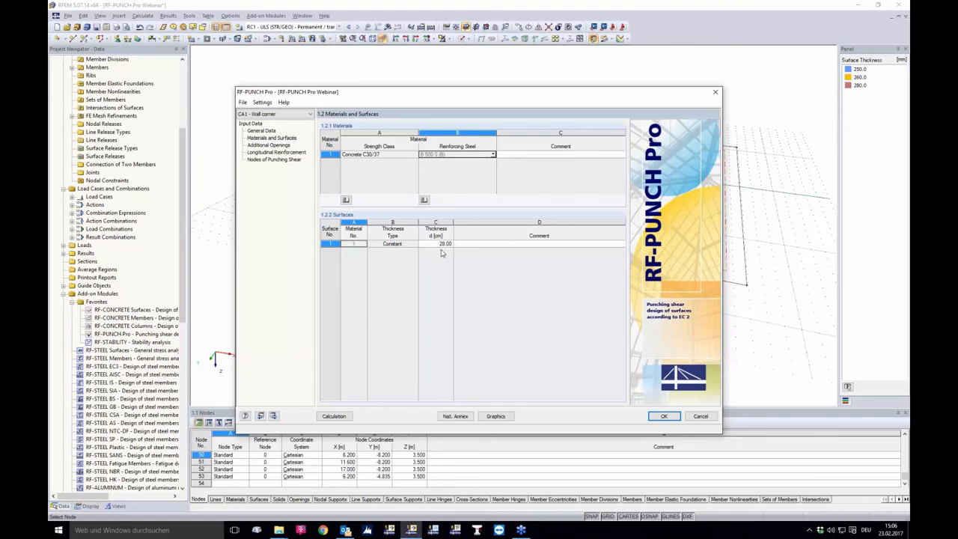
Start additional opening 1 with surface 1 as reference surface and node 5 as reference node, picking both in the model.
click(281, 145)
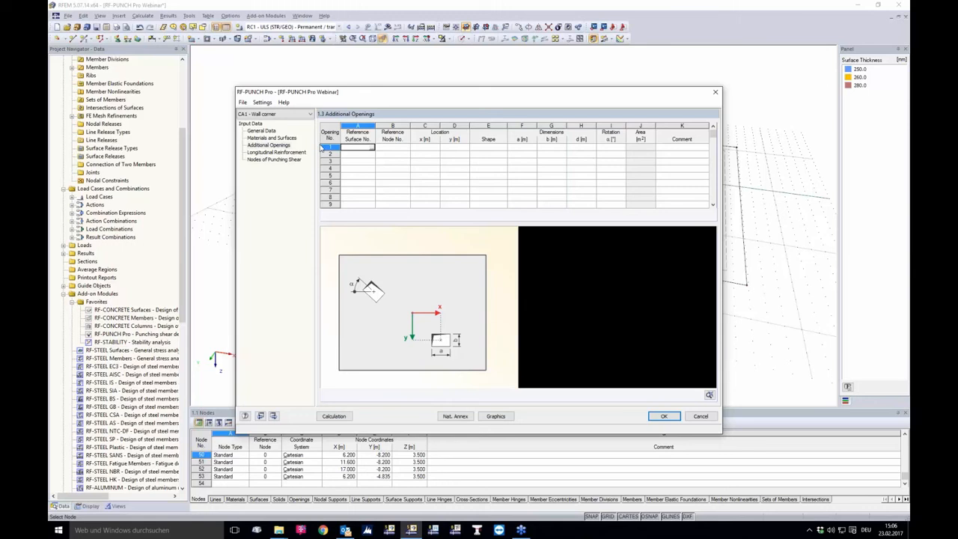
click(327, 147)
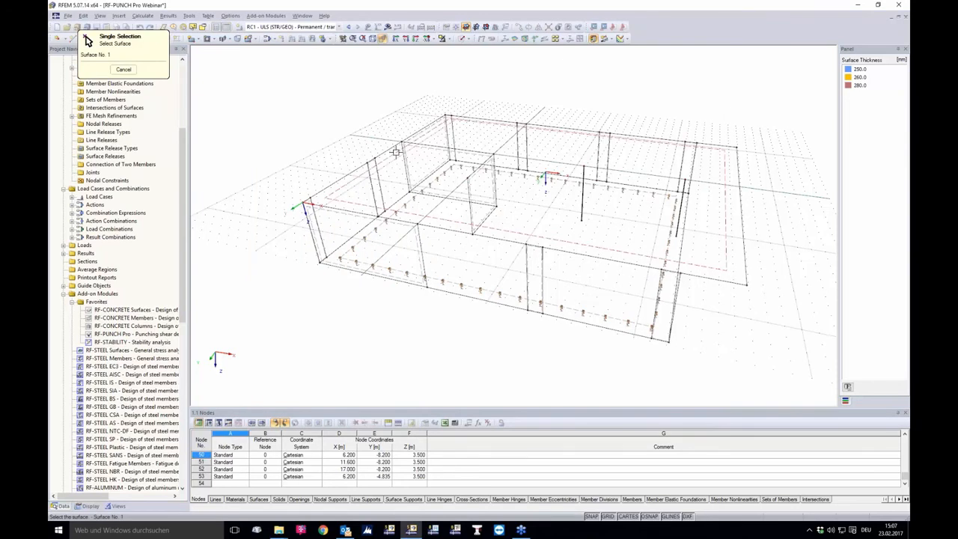
click(396, 152)
click(401, 147)
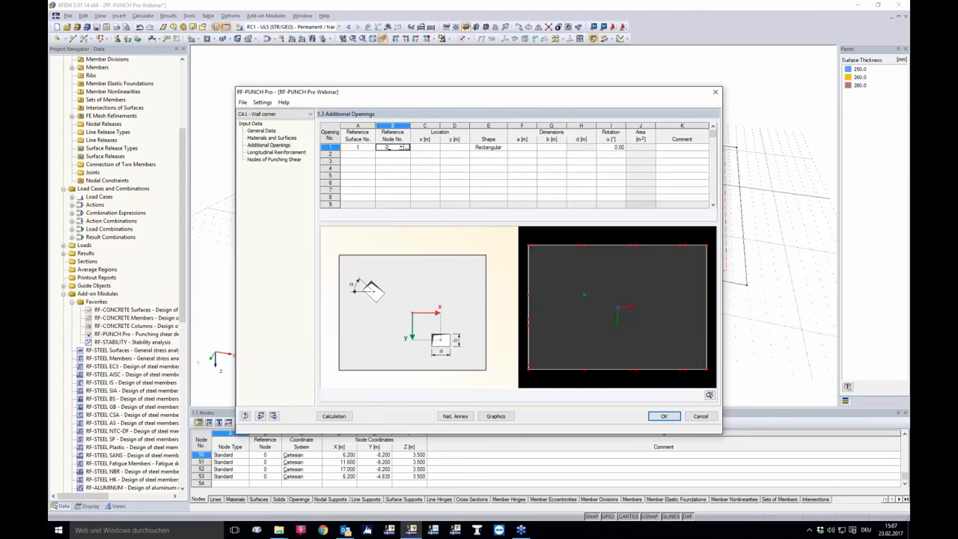
click(409, 149)
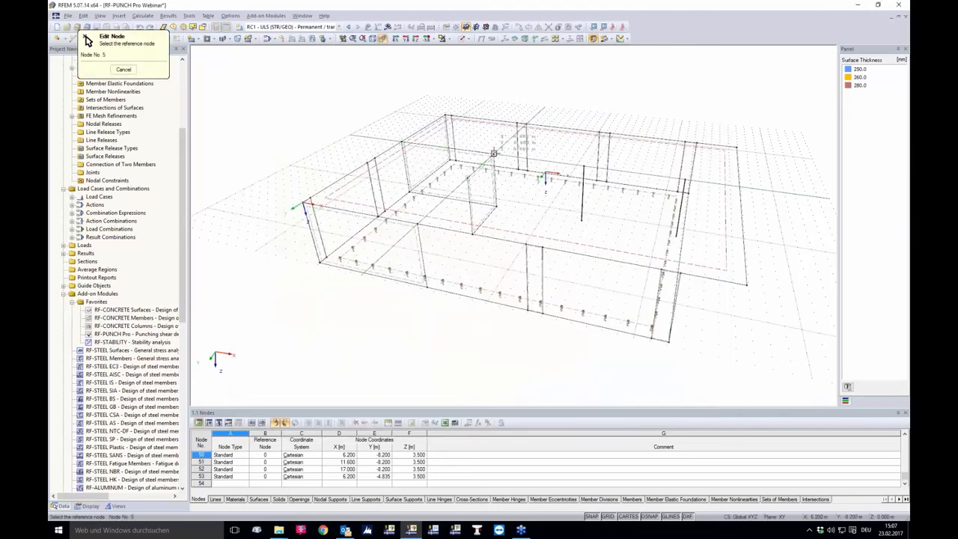
click(493, 154)
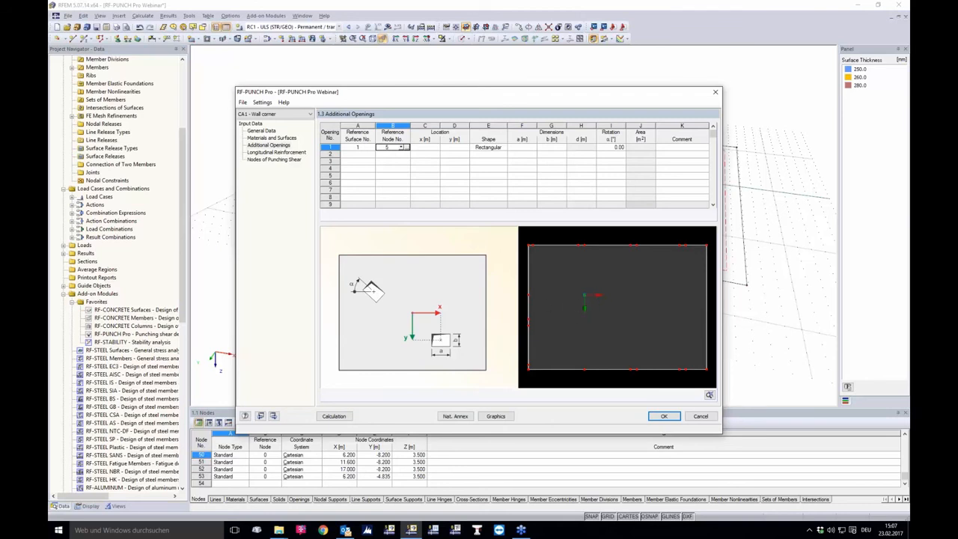
Locate opening 1 at x 0.5 m and y 0.5 m from its reference node.
click(432, 148)
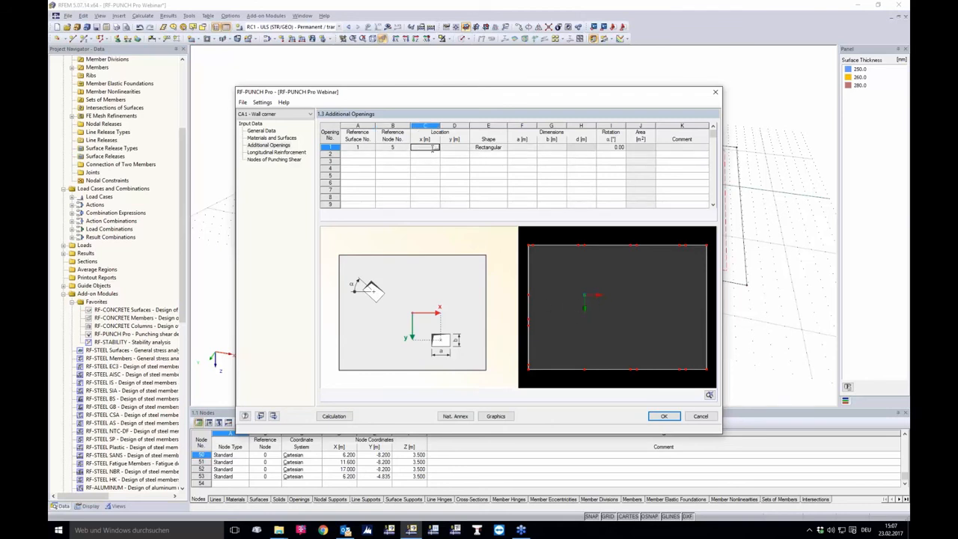
click(441, 150)
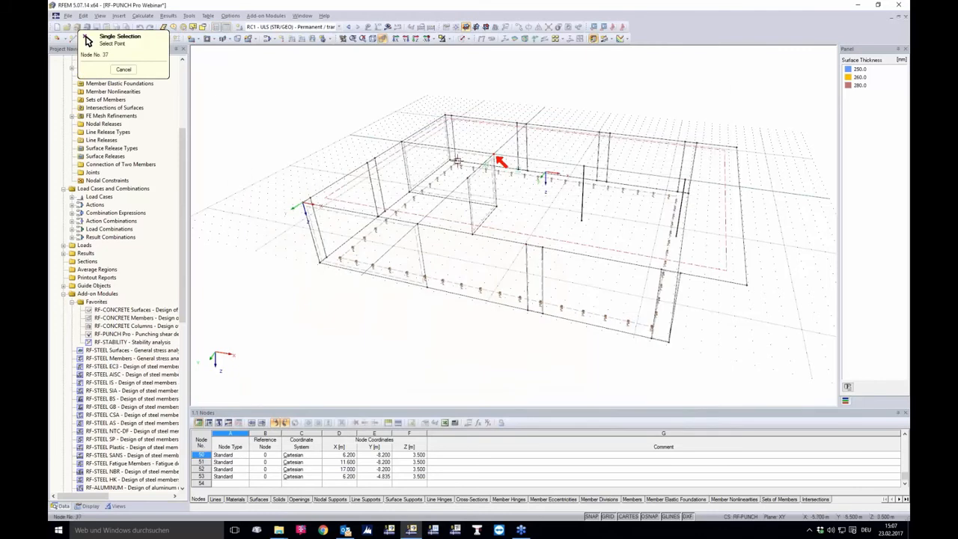
click(124, 68)
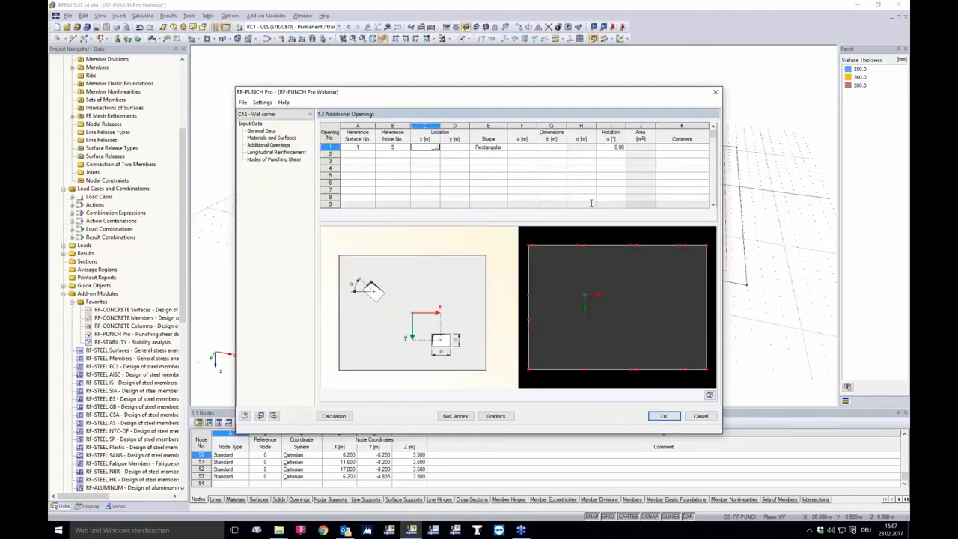
text(.5)
key(Tab)
text(.5)
key(Tab)
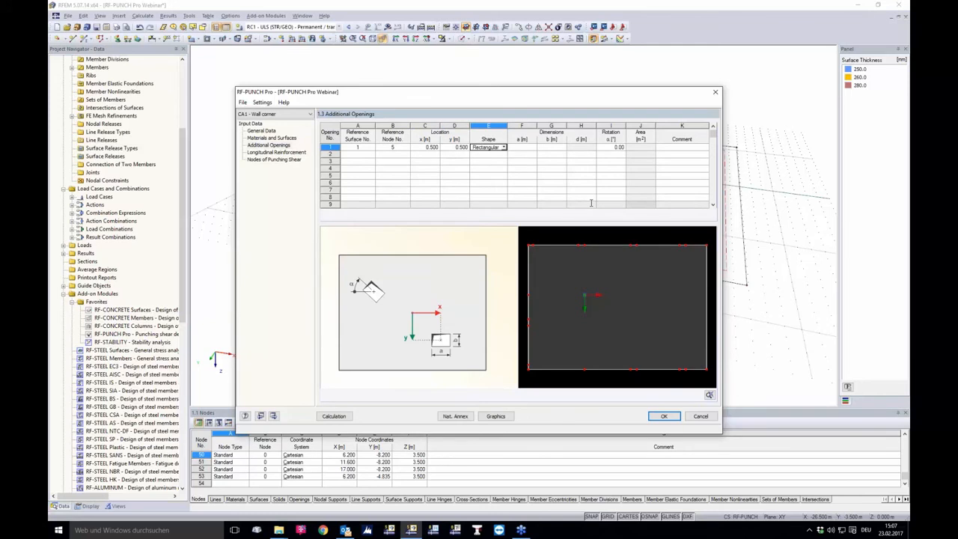
Set the rectangular opening's dimensions to a 0.25 m and b 0.25 m and inspect it in the preview.
key(Tab)
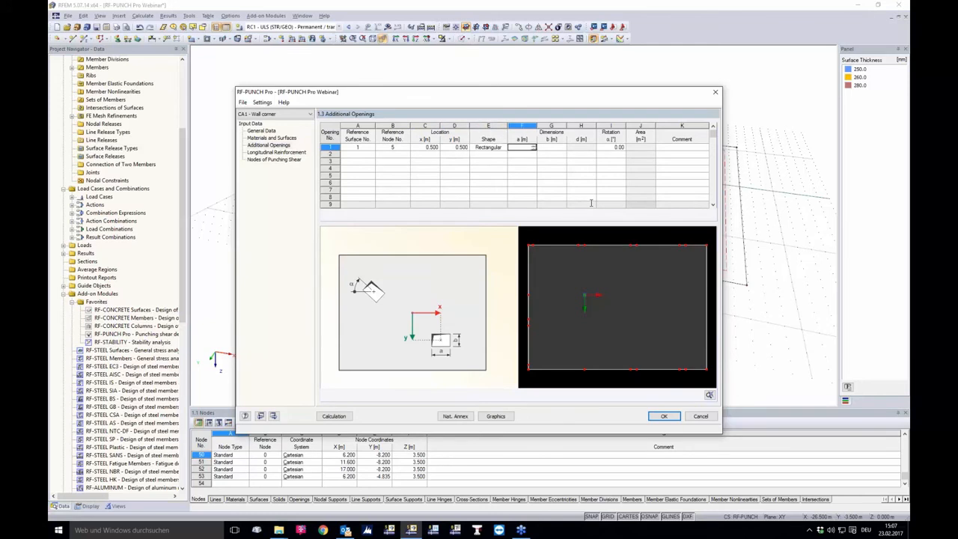
text(.25)
key(Tab)
text(.25)
key(Tab)
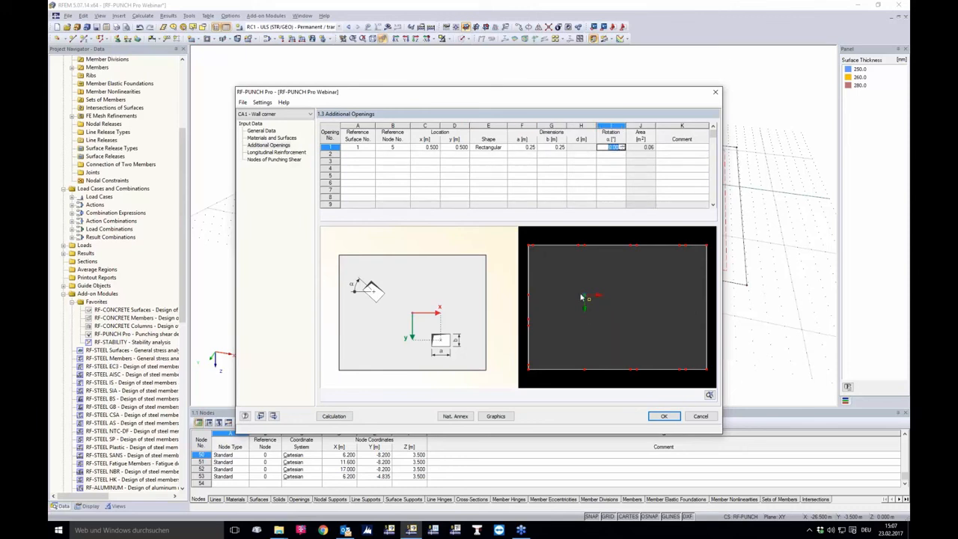
scroll(596, 293, up, 3)
scroll(596, 293, up, 2)
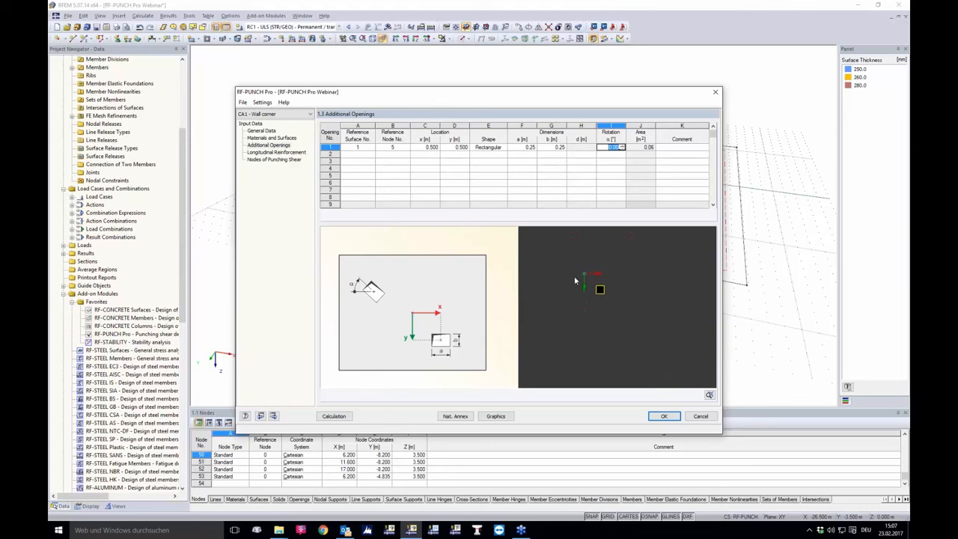
scroll(599, 289, down, 4)
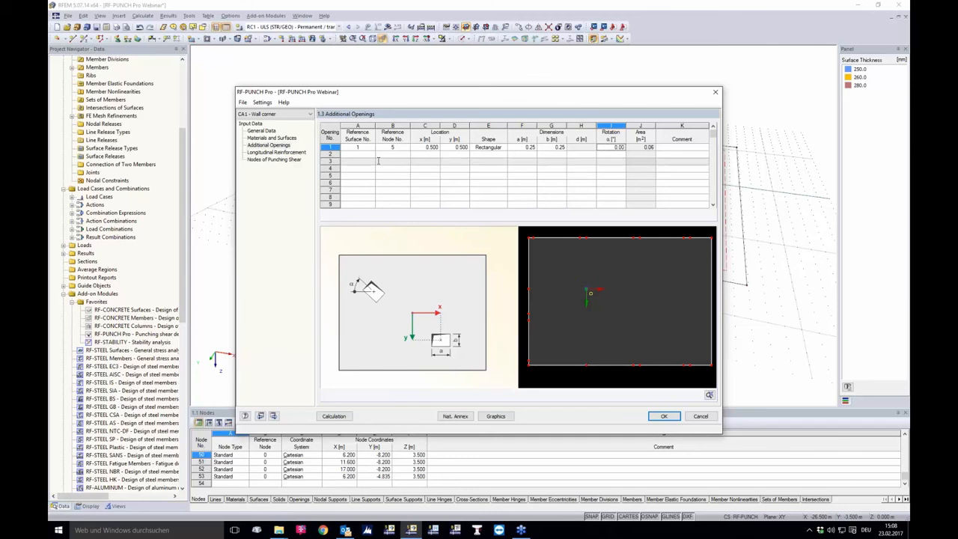
Delete opening 1 from the additional openings table.
click(330, 146)
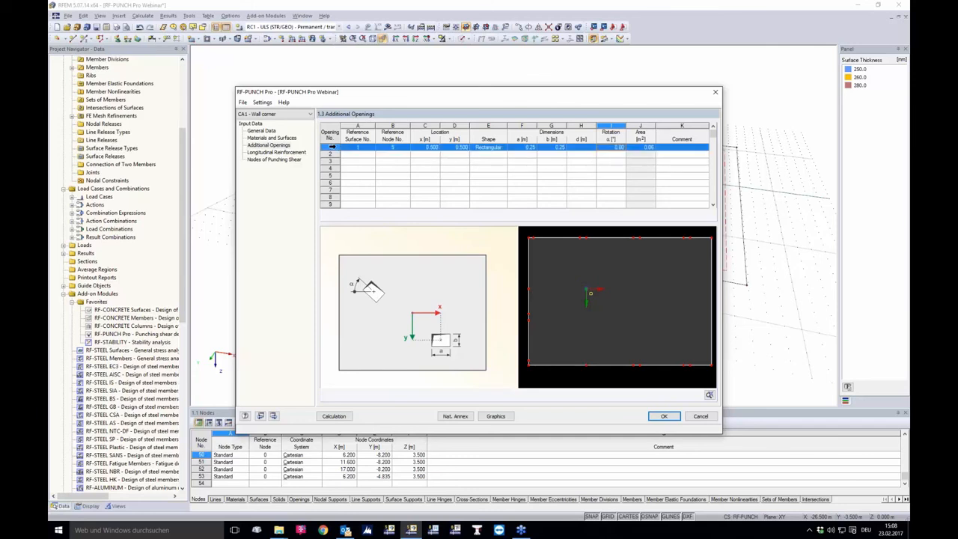
right_click(349, 148)
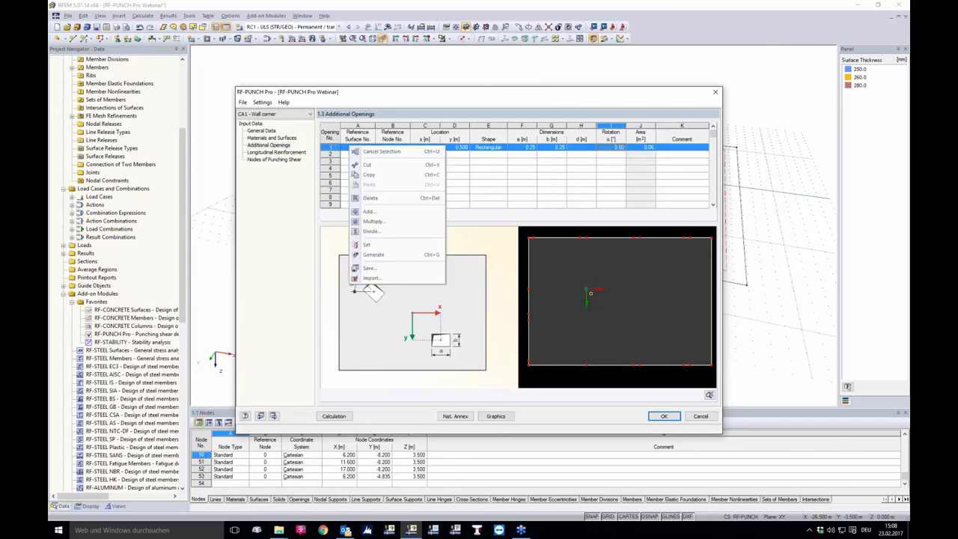
click(371, 198)
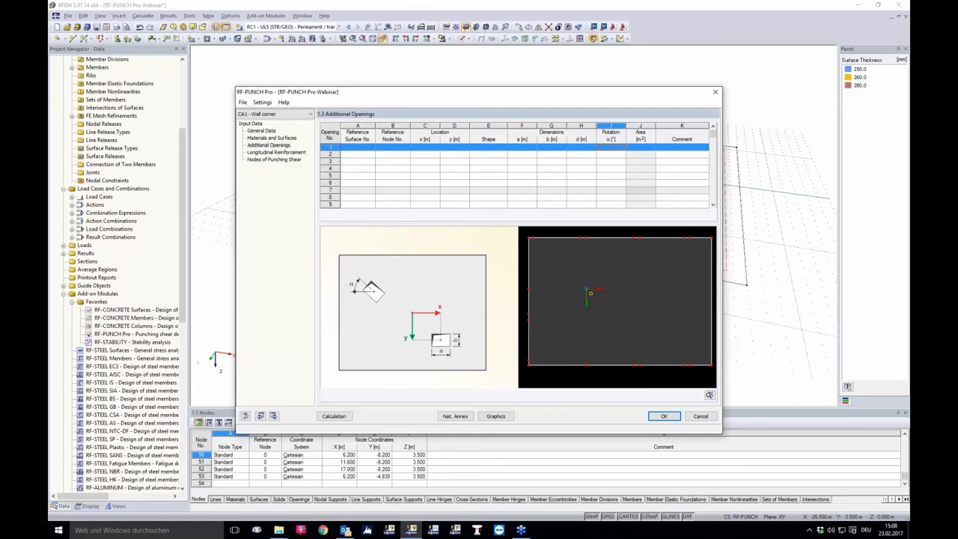
click(444, 191)
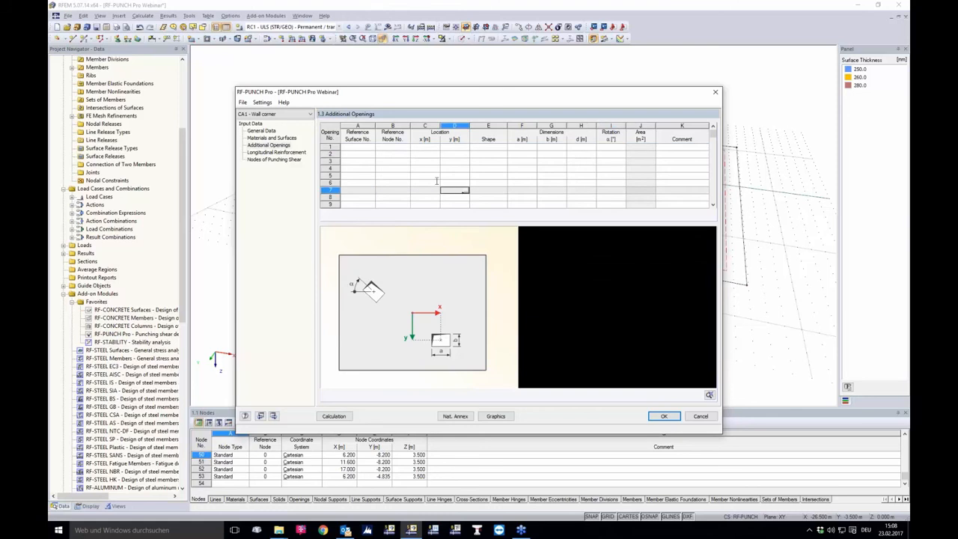
Review the longitudinal reinforcement layers and the wall corner's position setting among the details of punching node 5.
click(278, 153)
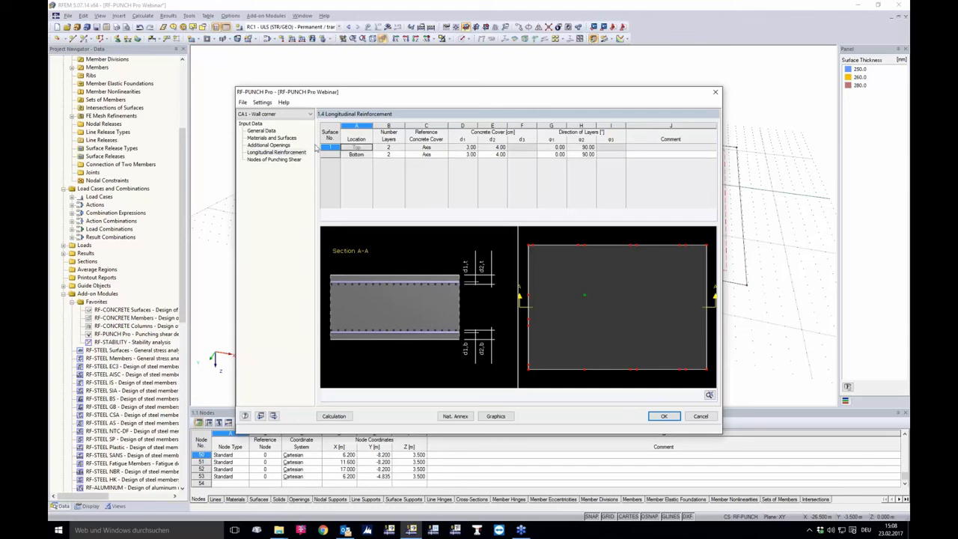
click(297, 162)
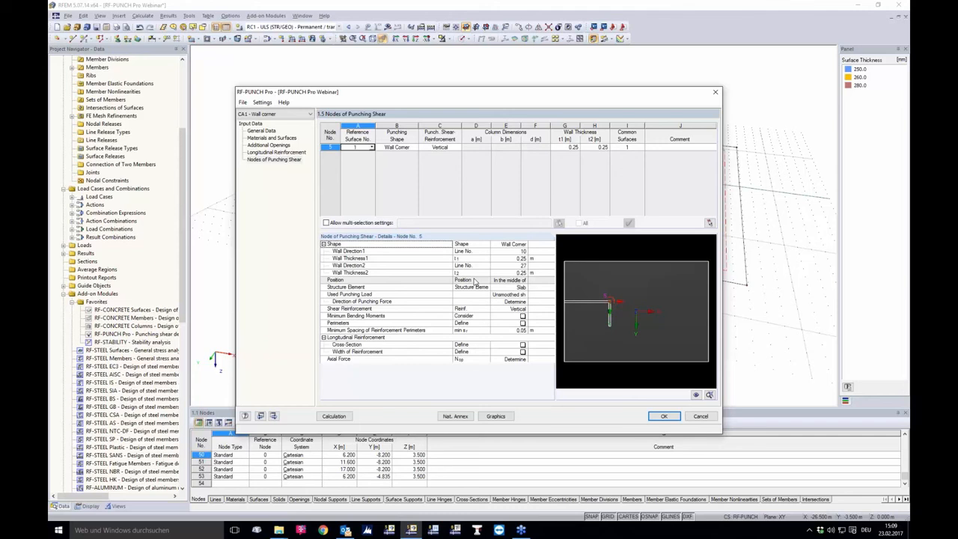
click(513, 281)
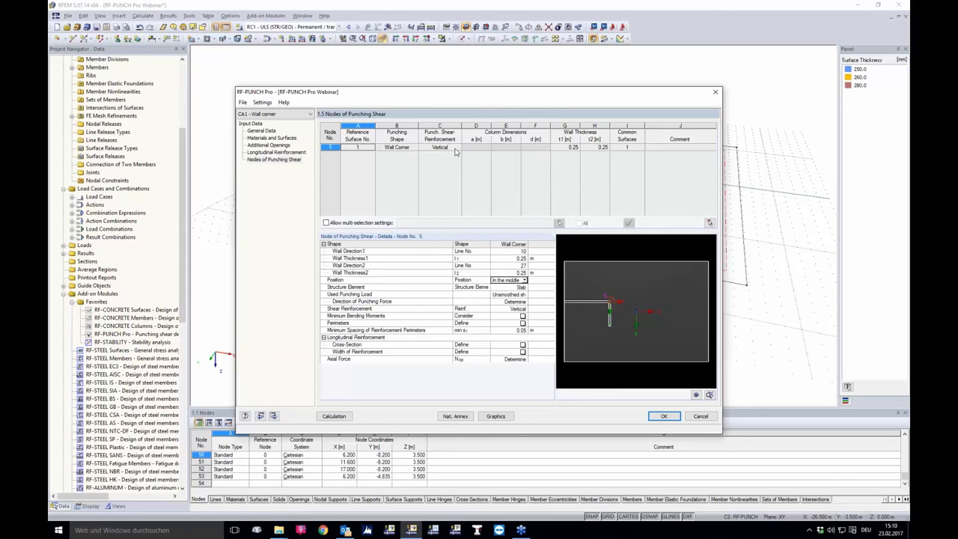
Try HDB as the punching shear reinforcement of node 5 and switch it back to Vertical.
click(458, 149)
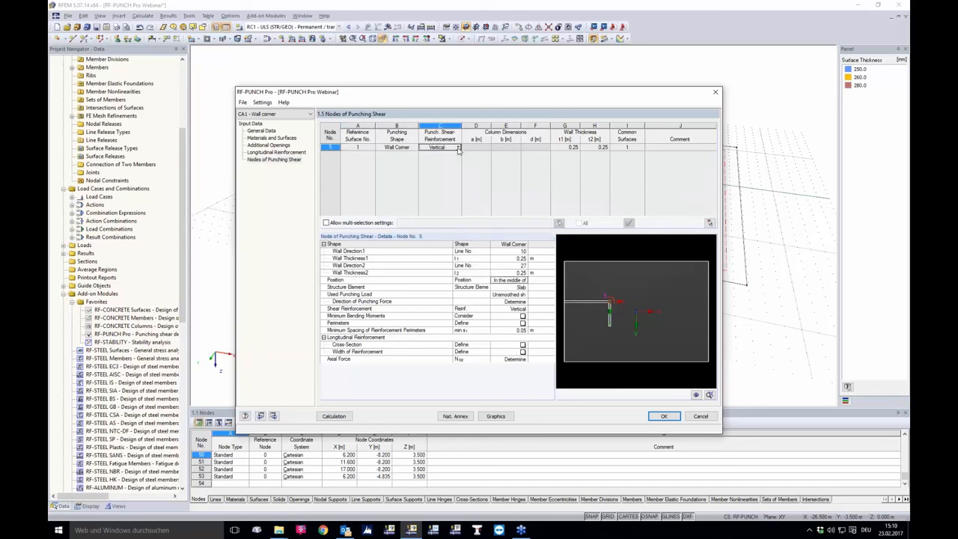
click(458, 147)
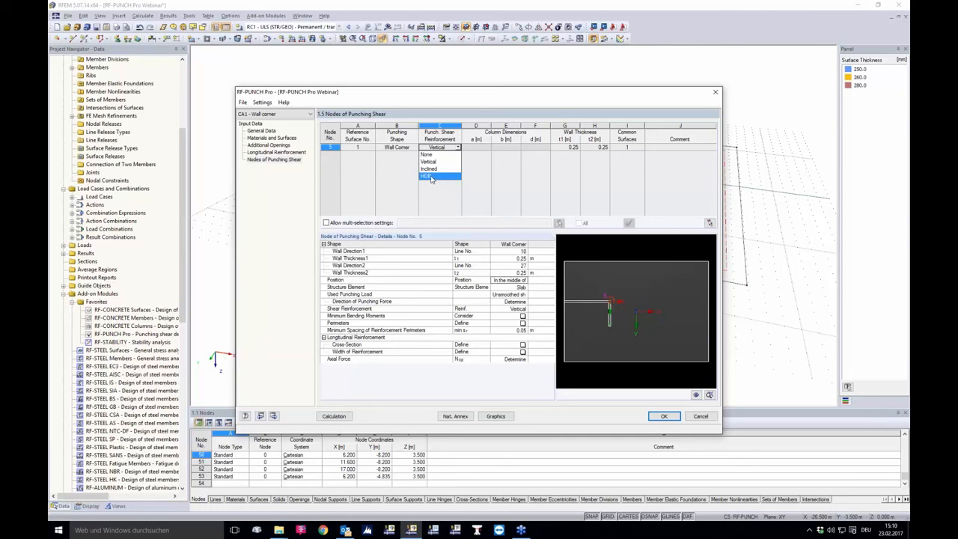
click(429, 177)
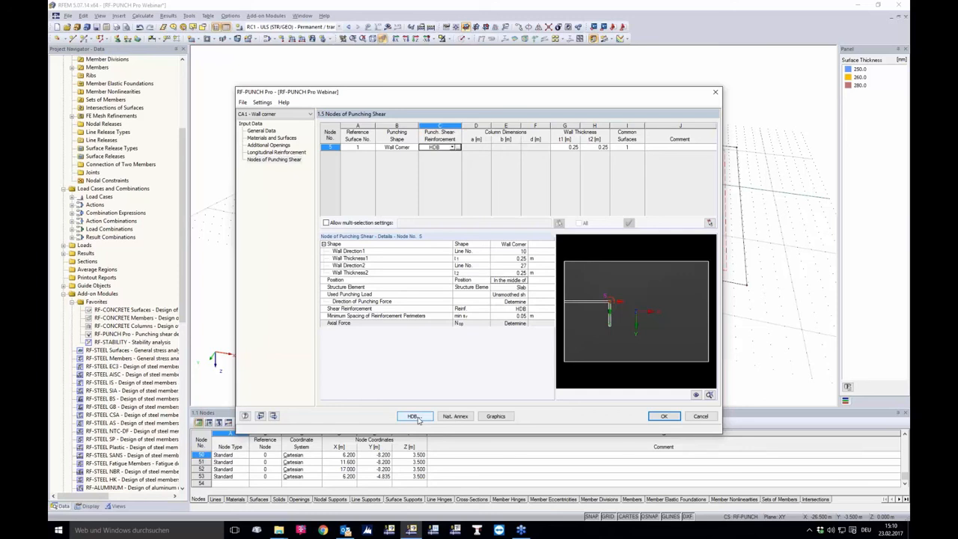
click(452, 148)
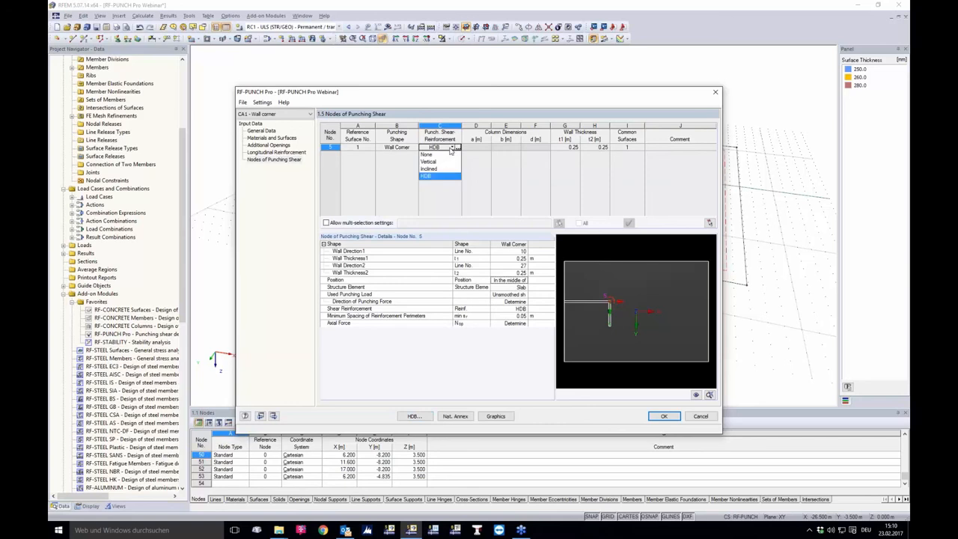
click(428, 162)
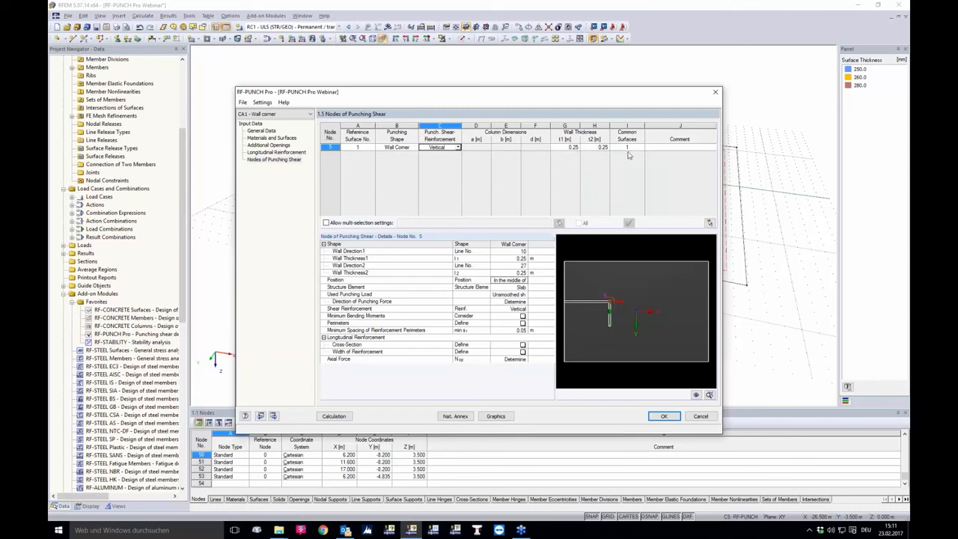
Check the position and structure element options of node 5, leaving the structure element as Slab.
click(520, 282)
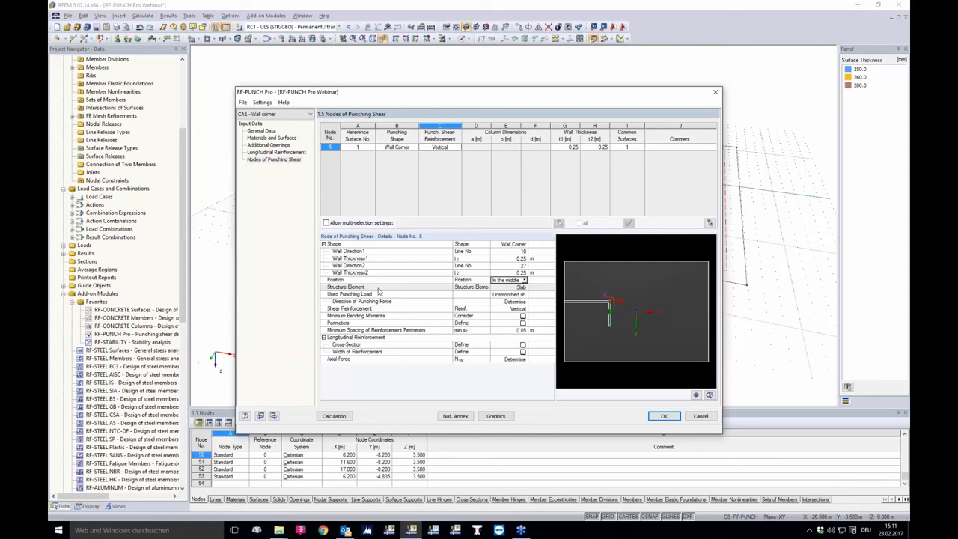
click(516, 289)
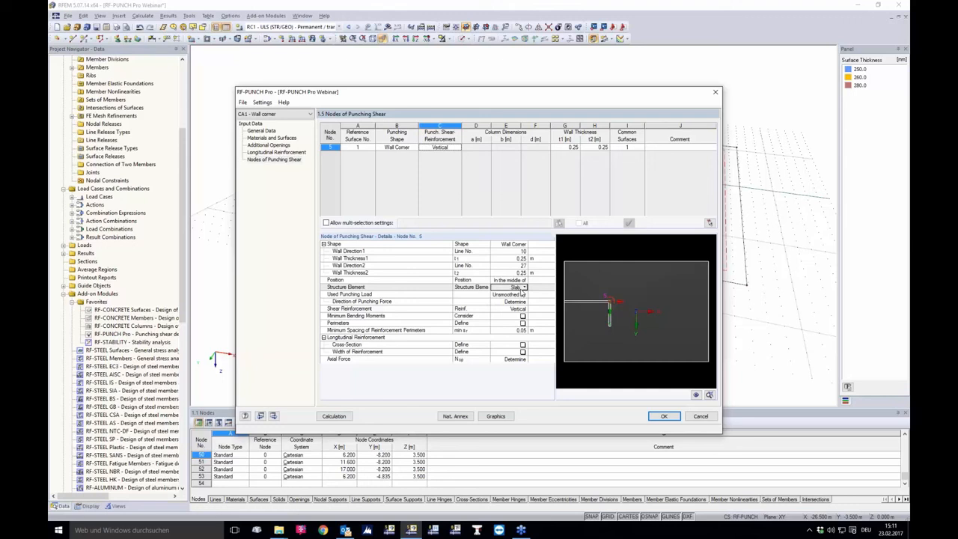
click(526, 287)
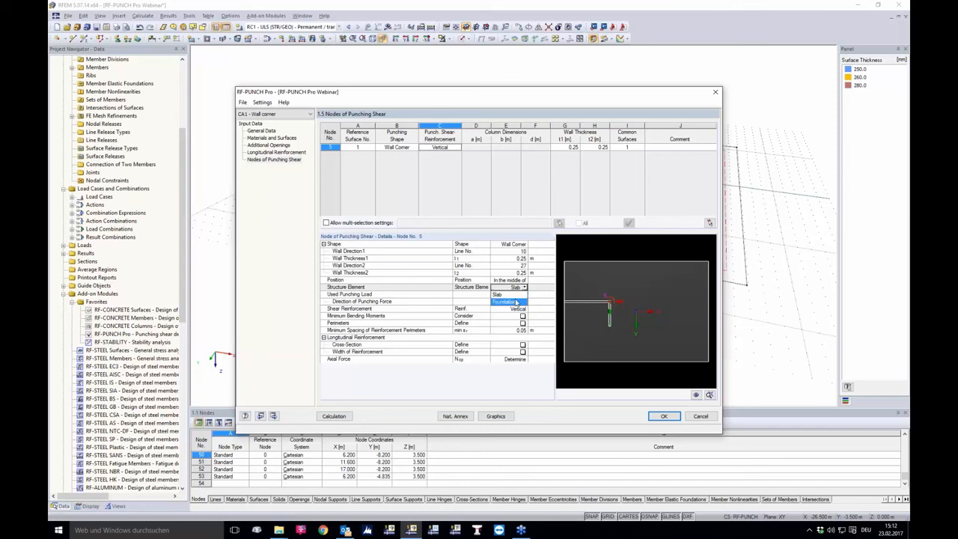
click(523, 291)
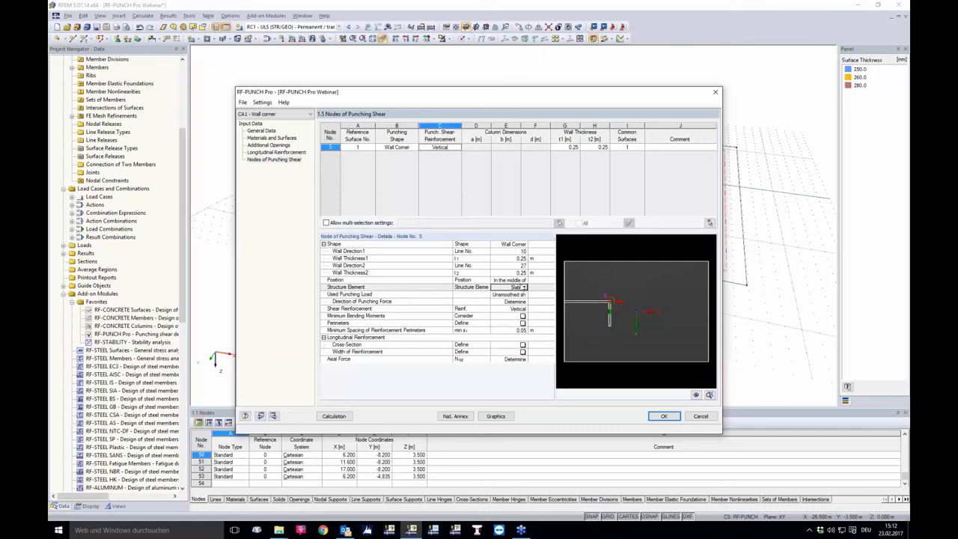
Use the unsmoothed shear force over the critical perimeter as node 5's punching load and inspect that perimeter in the preview.
click(516, 294)
click(526, 294)
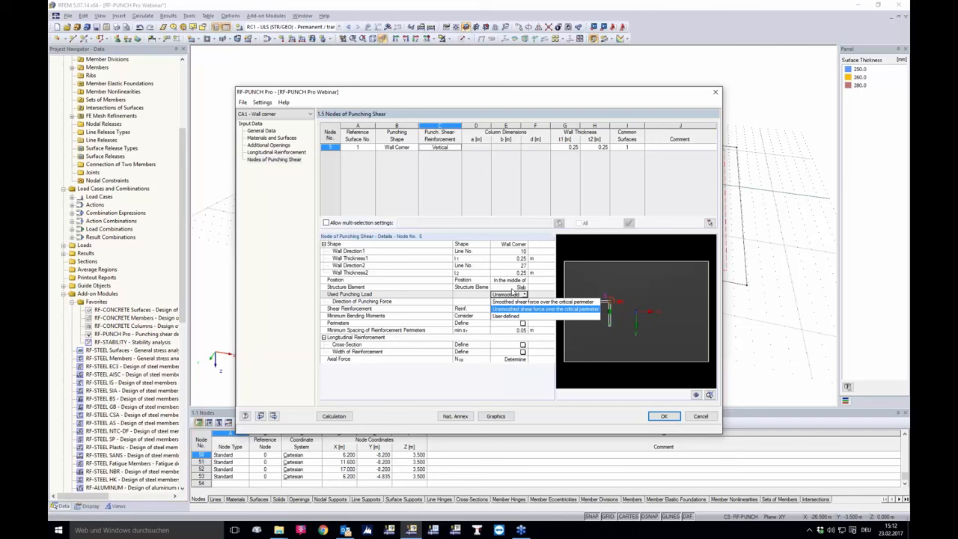
click(503, 309)
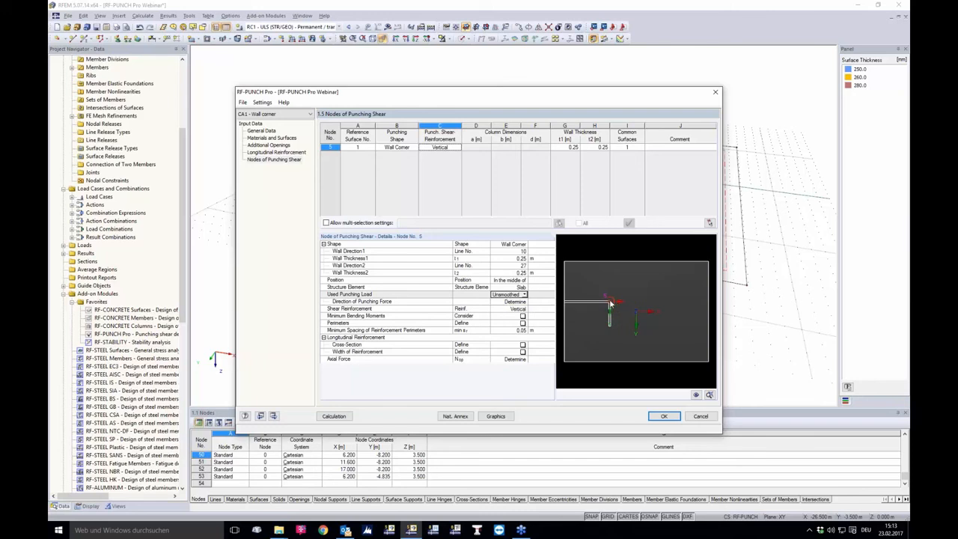
scroll(618, 295, up, 4)
scroll(619, 295, up, 2)
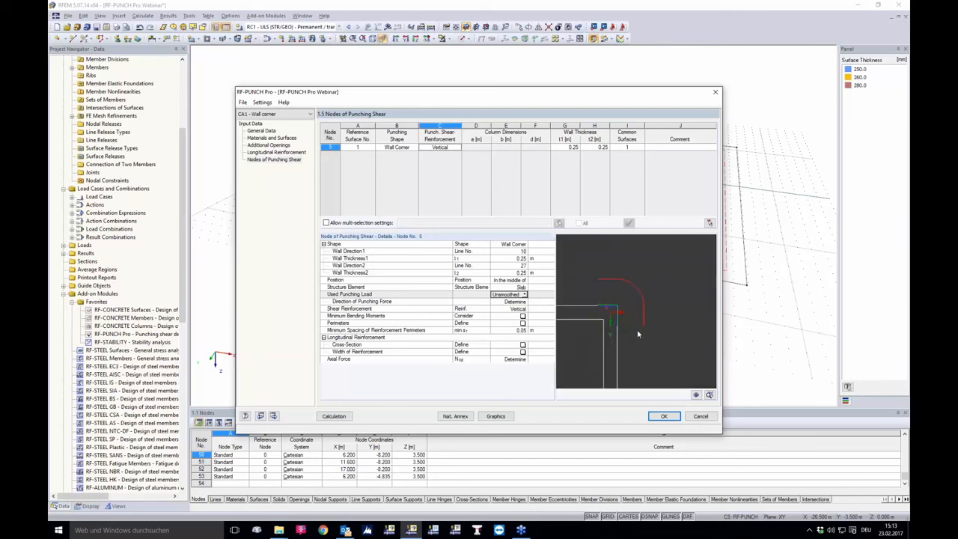
scroll(639, 334, down, 1)
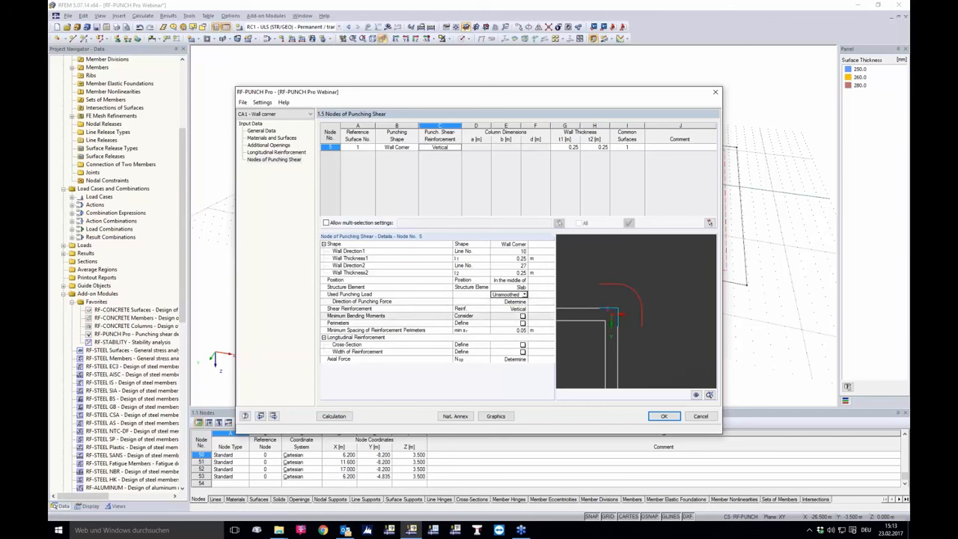
Keep the direction of punching force at Determine and calculate the wall corner case.
click(518, 302)
click(525, 302)
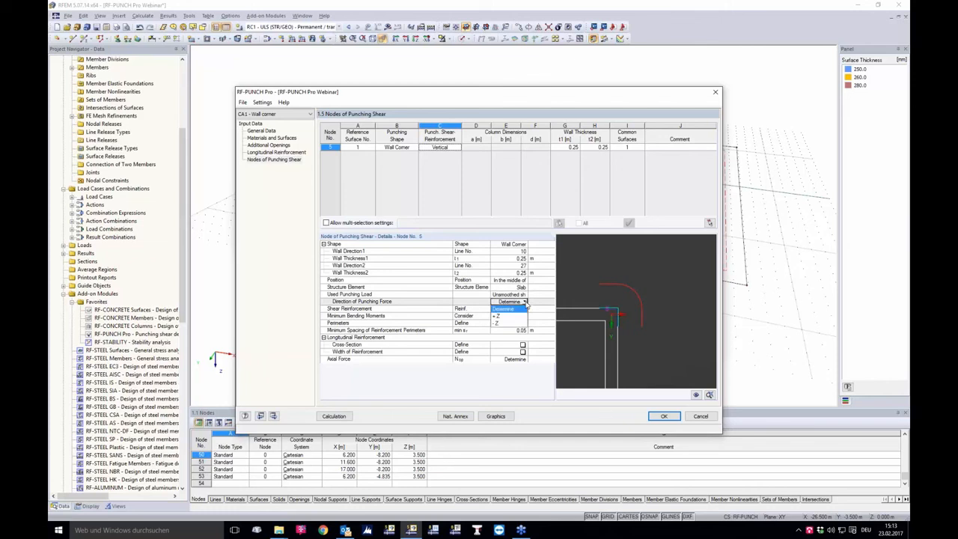
click(524, 308)
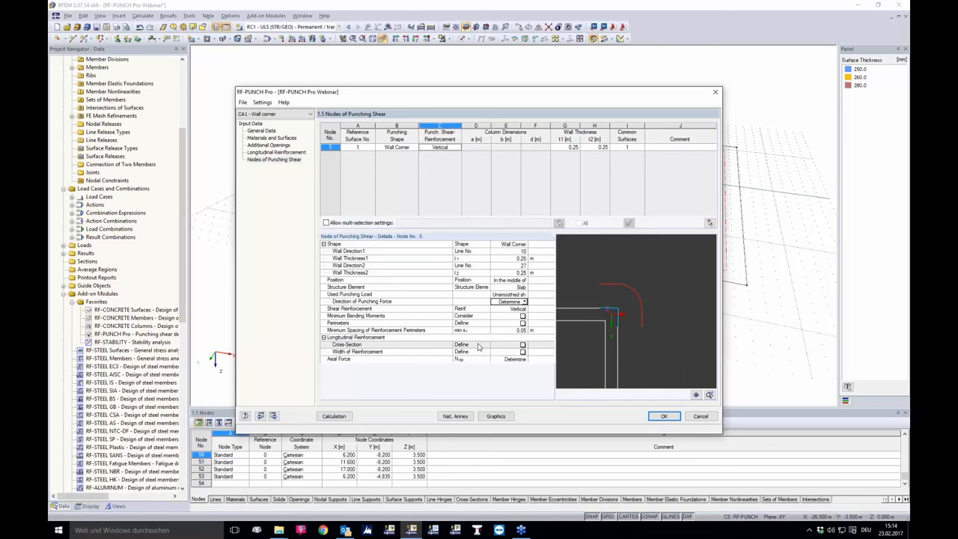
click(343, 417)
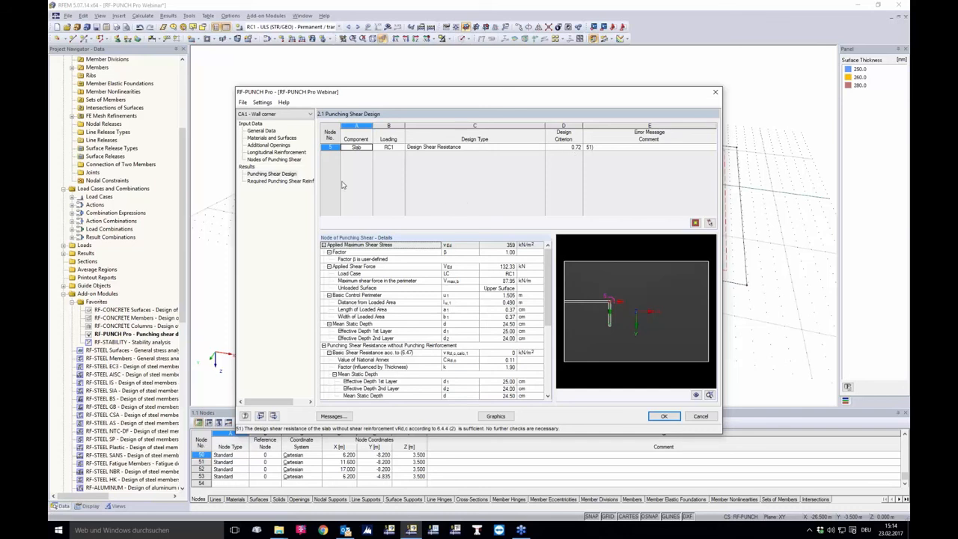
Copy design case CA1 as case 2 with the description "Wall corner smoothed".
click(244, 102)
click(243, 102)
click(243, 102)
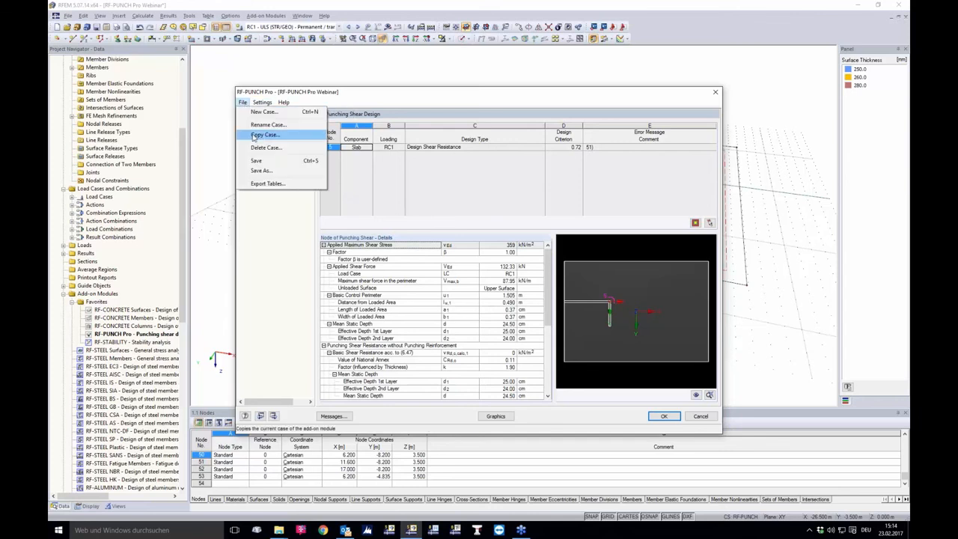
click(263, 135)
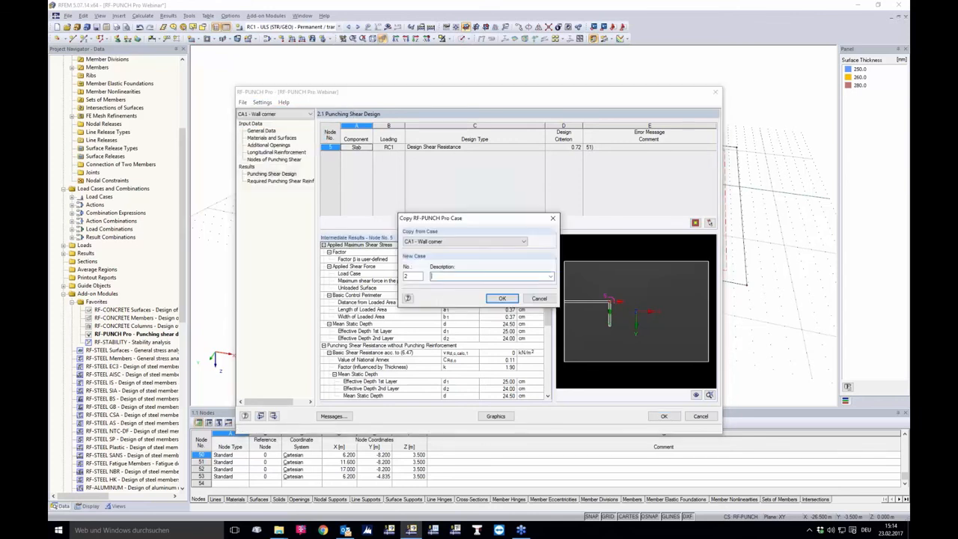
text(Wall corner amoothed)
click(503, 299)
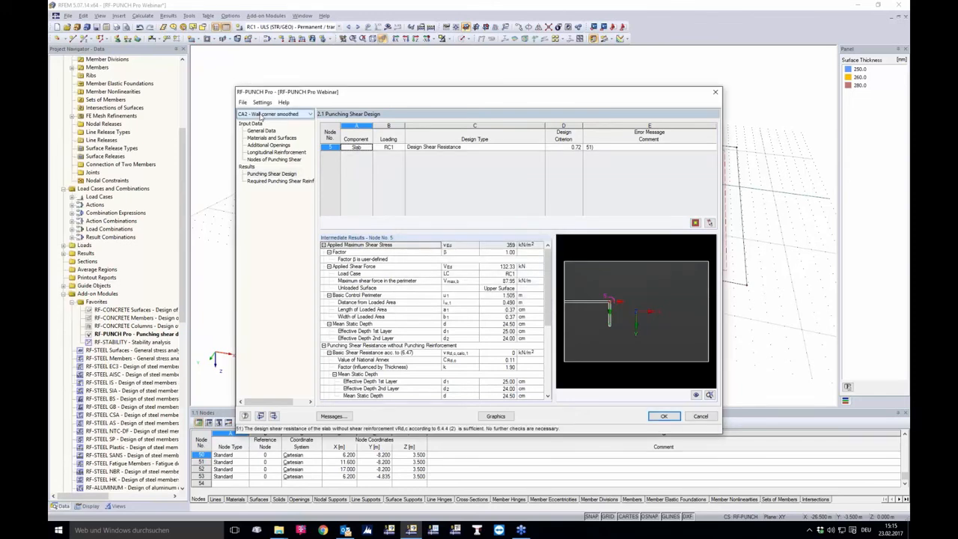
Set node 5's used punching load in case CA2 to the smoothed shear force over the critical perimeter.
click(264, 161)
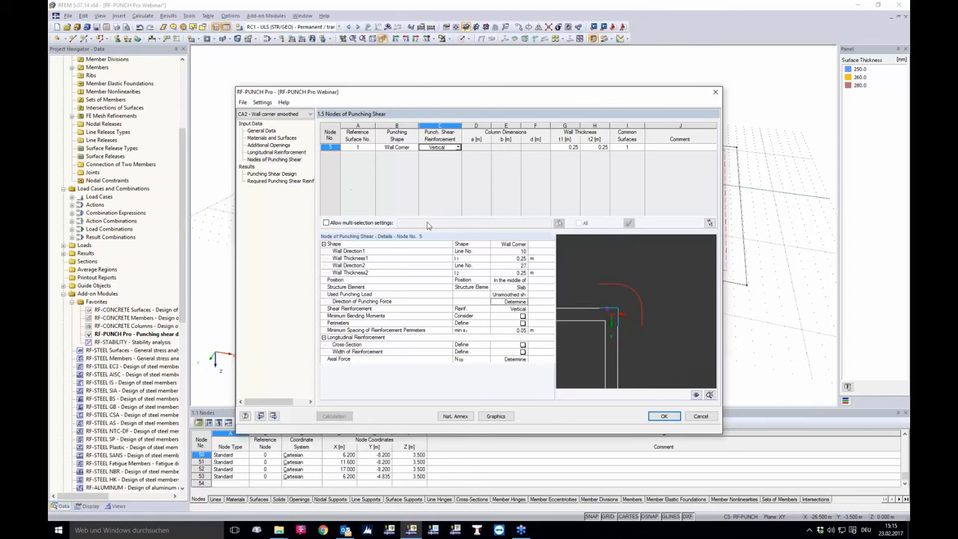
click(524, 295)
click(525, 295)
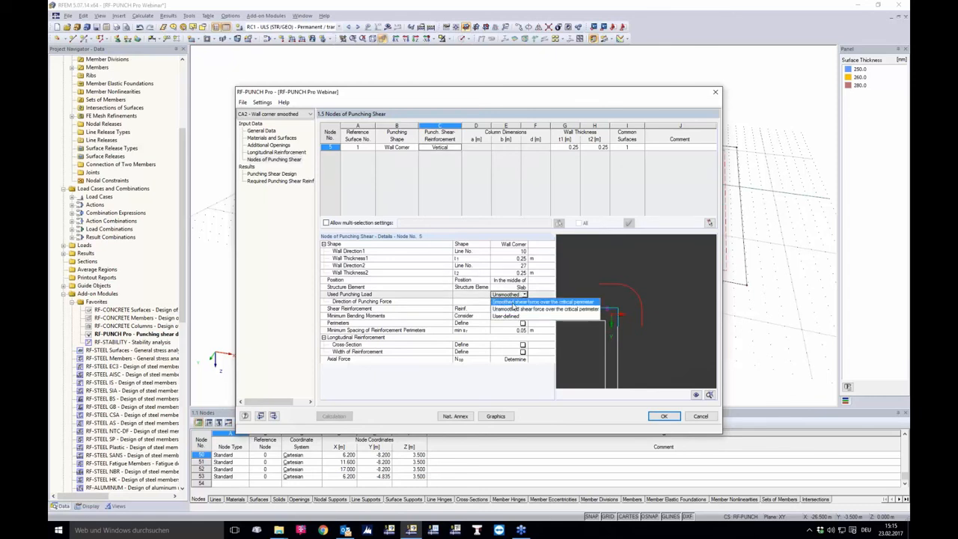
click(512, 302)
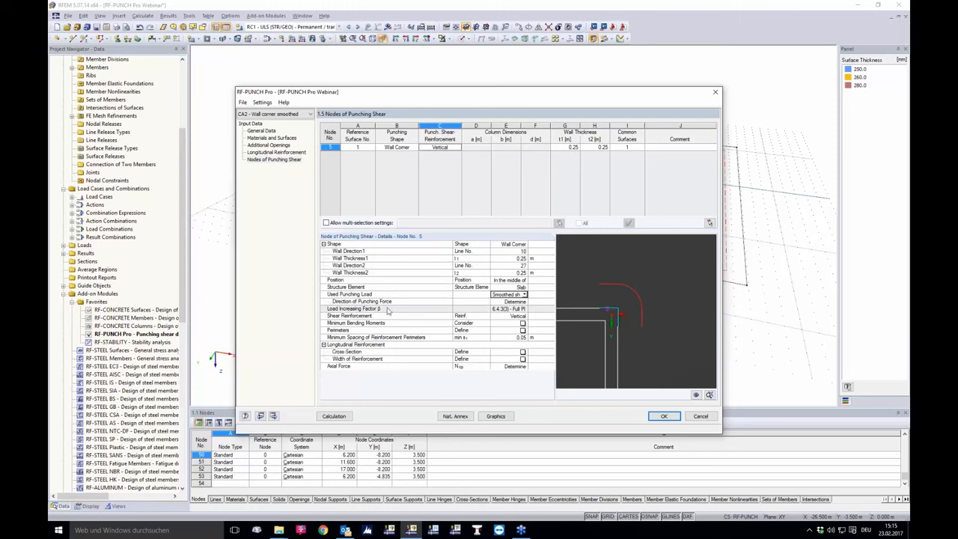
Select the full plastic shear distribution to 6.4.3(3) for load increasing factor β and calculate case CA2.
click(524, 310)
click(524, 310)
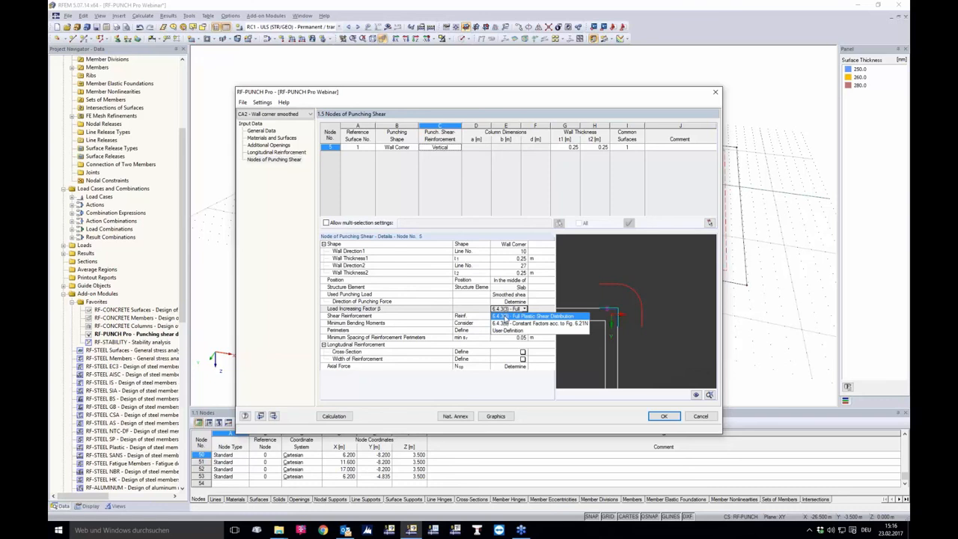
click(504, 316)
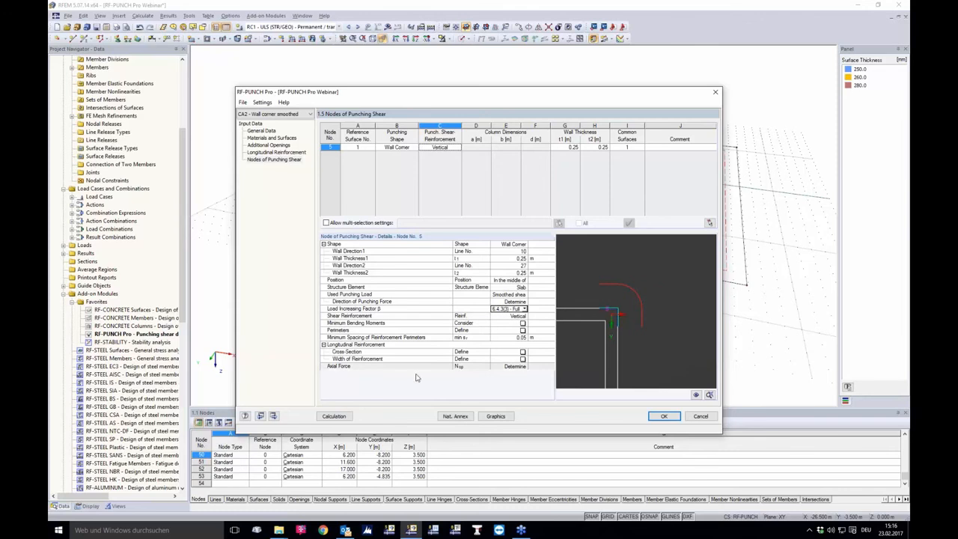
click(346, 419)
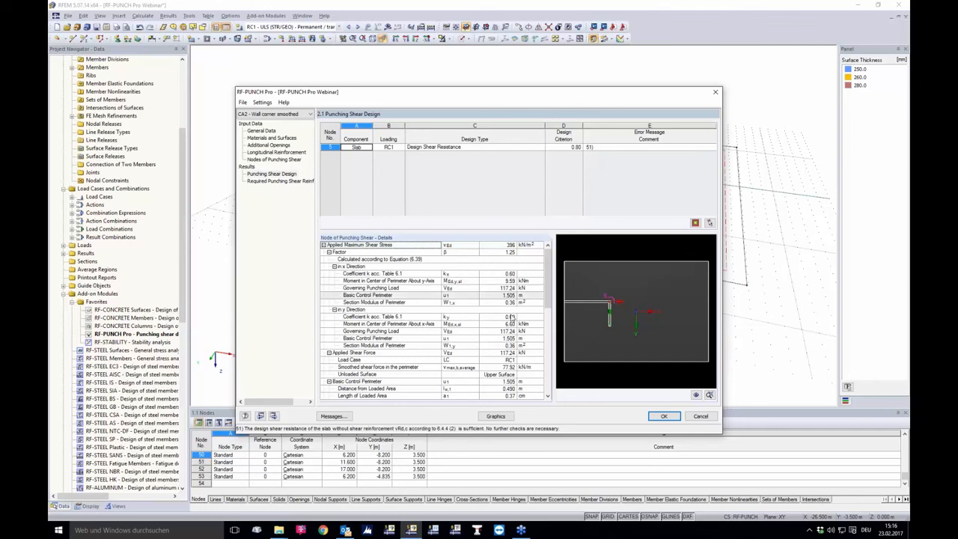
Show the shear force at the critical perimeter in the model for case CA2 and compare it with CA1.
click(498, 417)
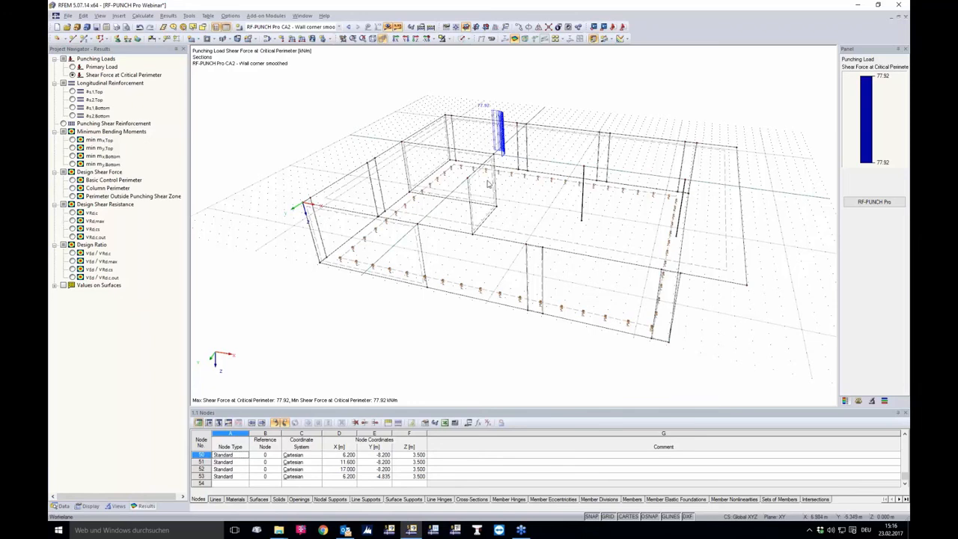
scroll(494, 99, up, 1)
scroll(494, 98, up, 3)
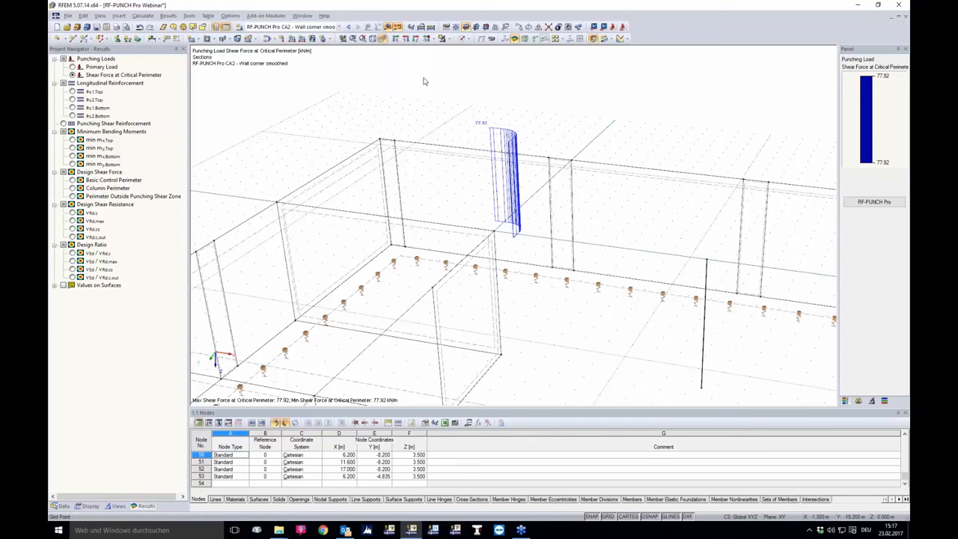
click(348, 27)
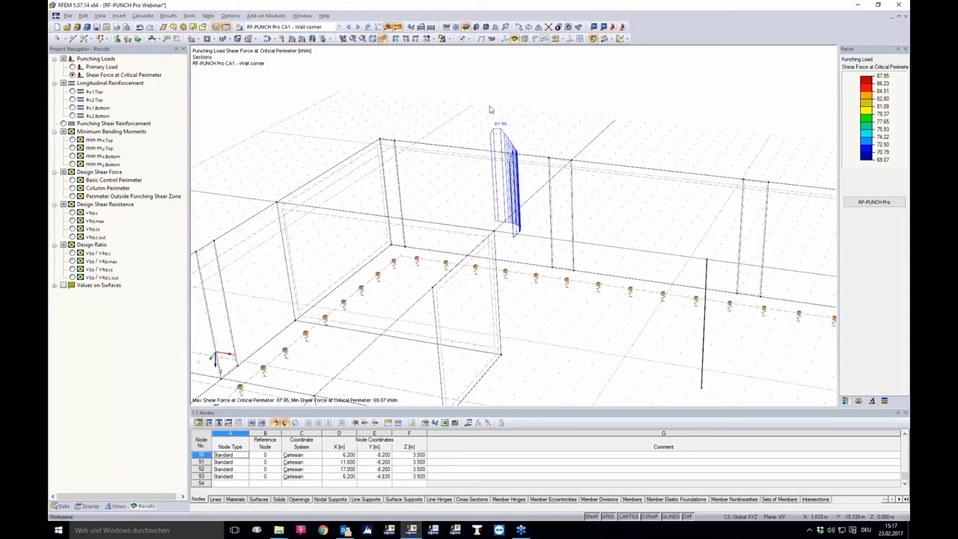
Open CA1's punching shear design results and examine the maximum shear force in the perimeter and the basic control perimeter.
click(875, 203)
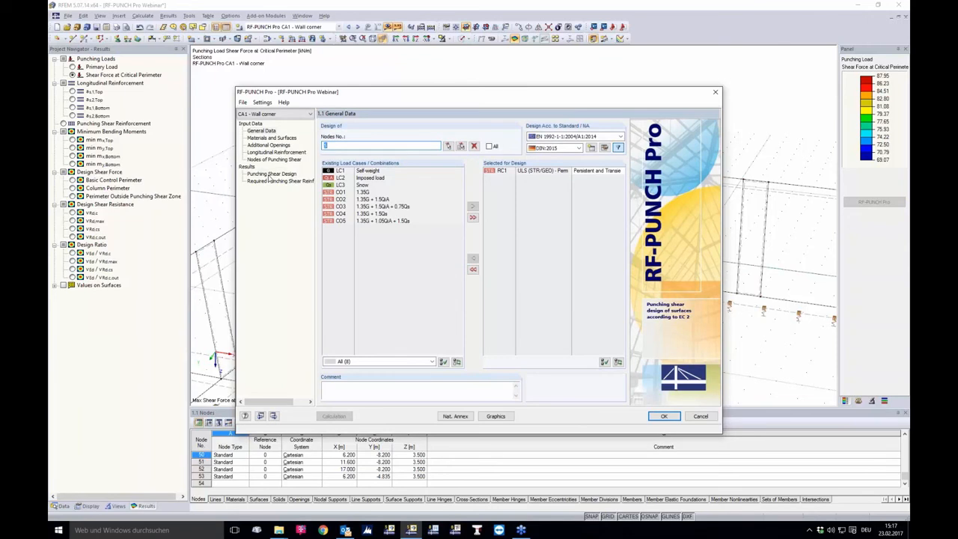
click(271, 174)
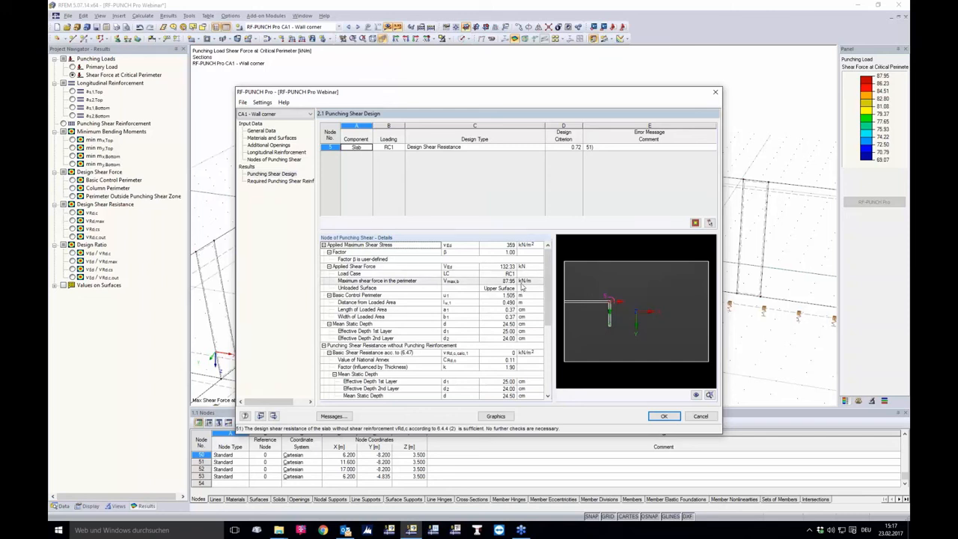
click(499, 282)
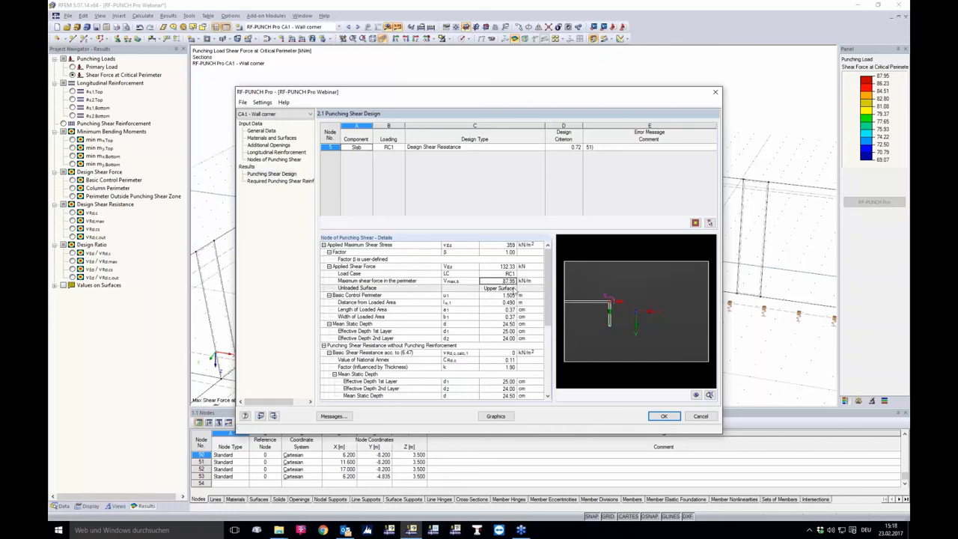
click(511, 296)
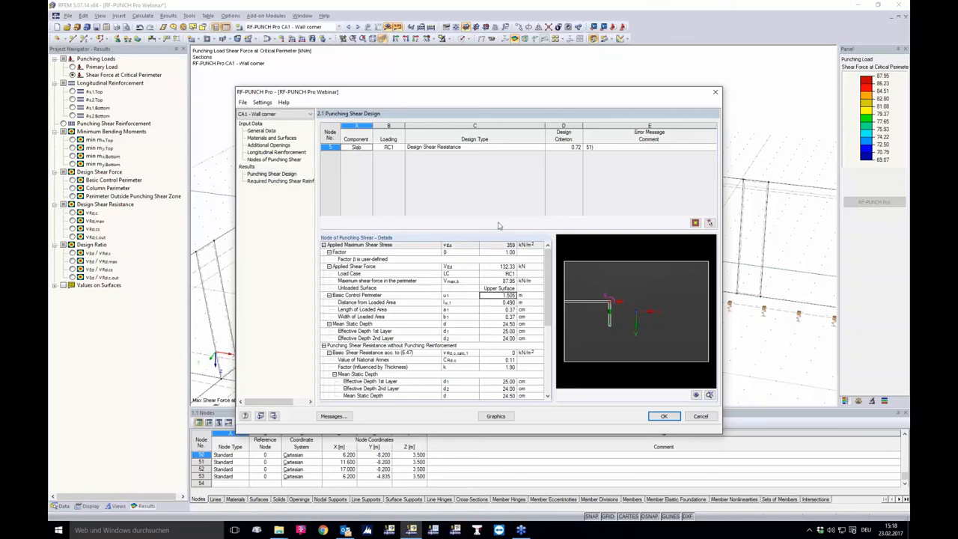
Switch to case CA2's punching shear design results and read the comment on node 5's design shear resistance.
click(294, 114)
click(267, 129)
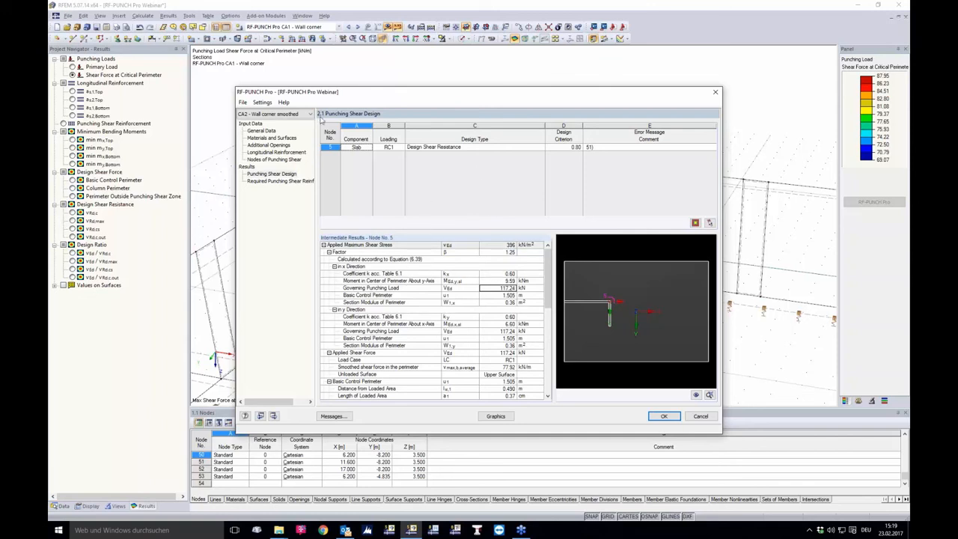
click(601, 149)
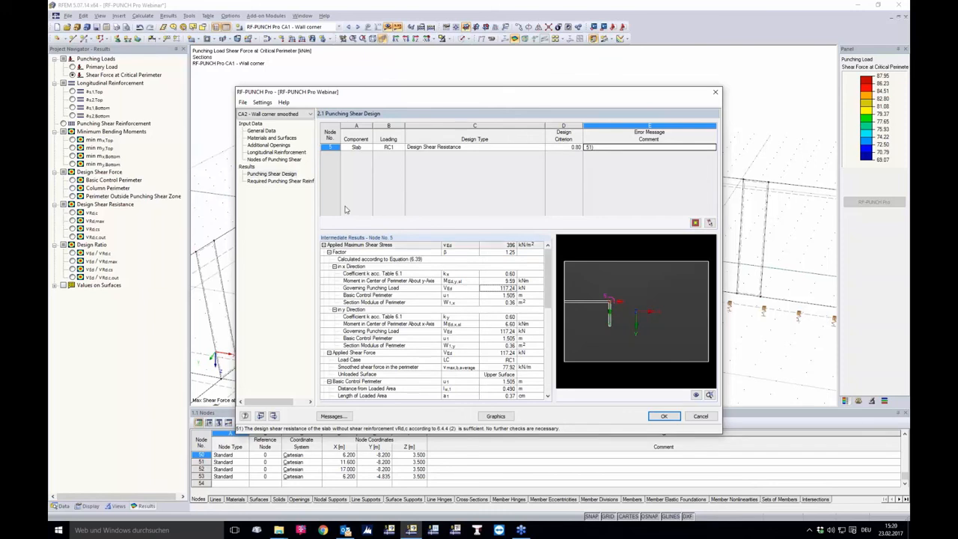
Rename case CA1 as "Wall corner and wall end".
click(274, 114)
click(272, 122)
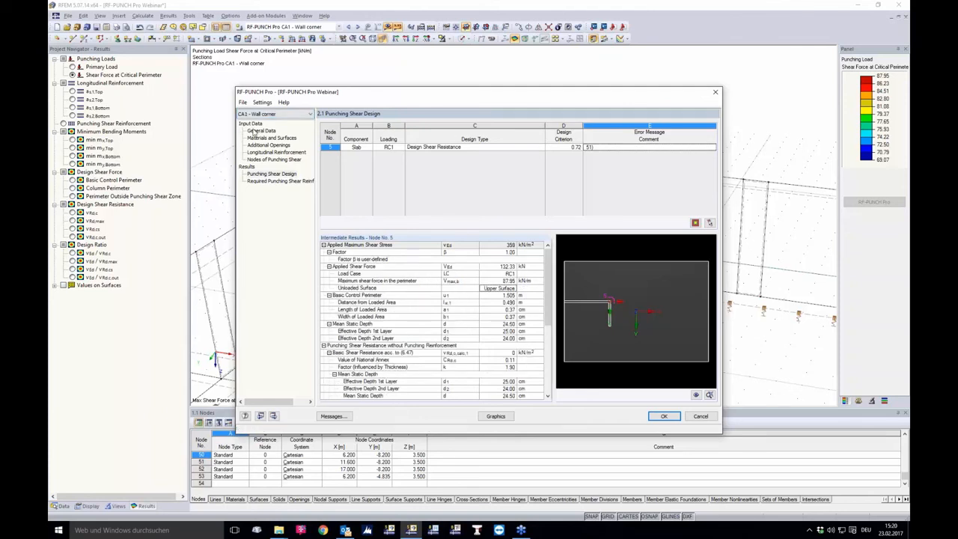
click(243, 102)
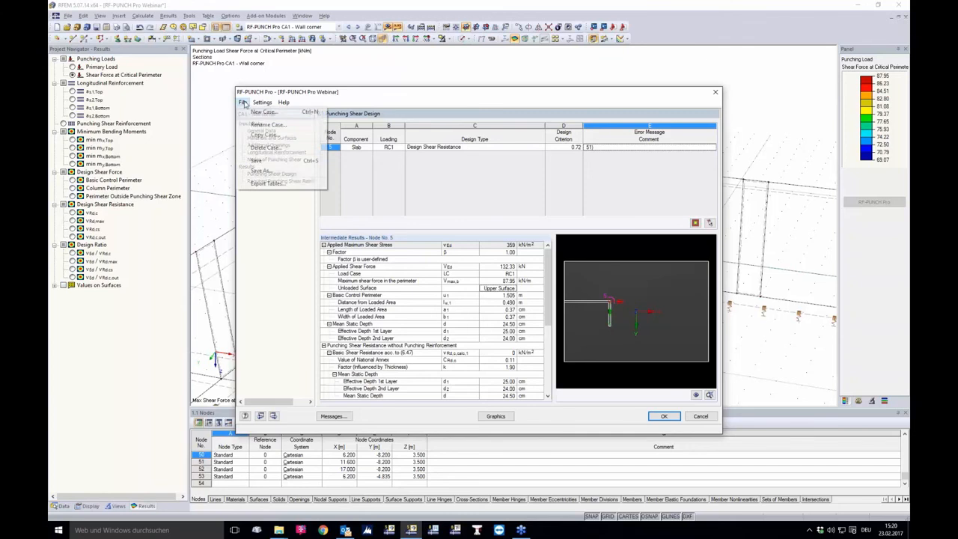
click(273, 123)
click(520, 261)
text(and)
text(wall end)
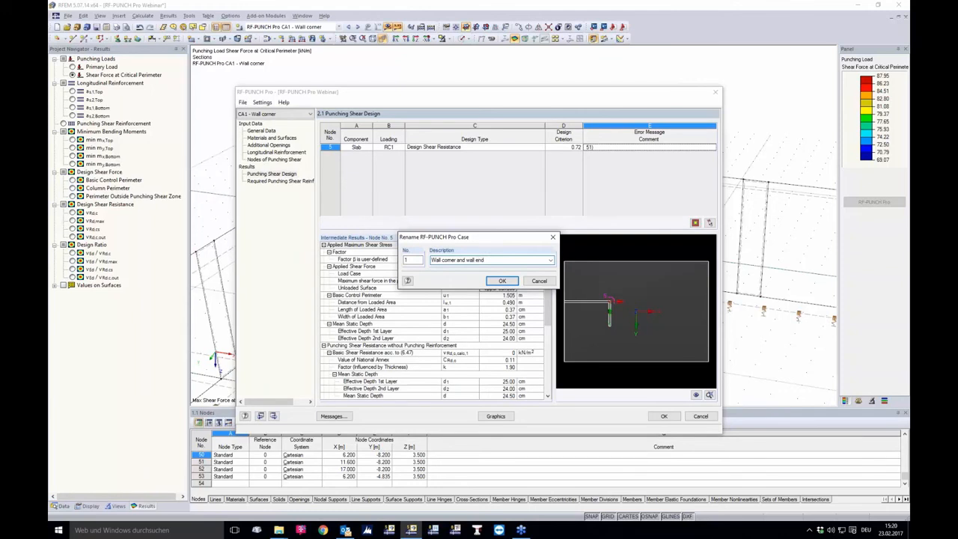
key(Return)
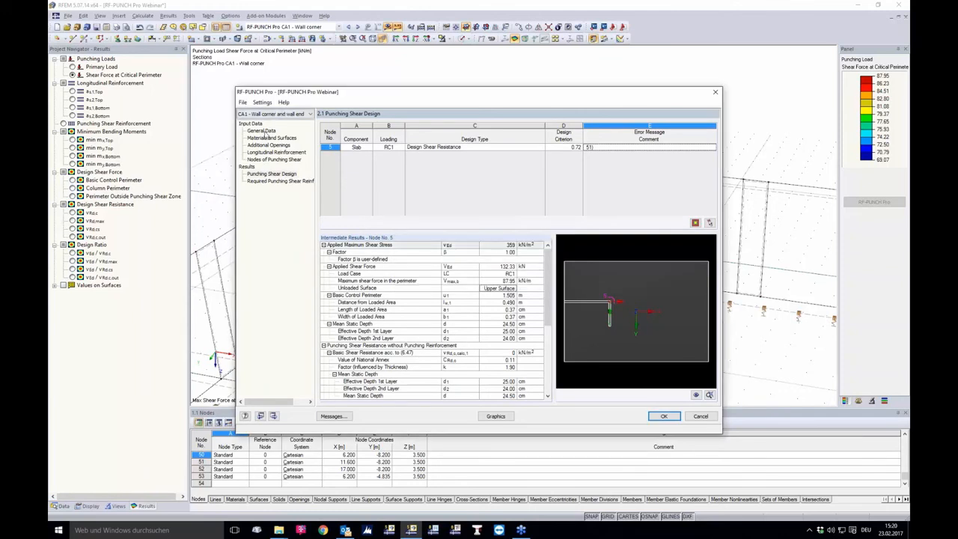
Add wall-end node 9 to the nodes designed in case CA1 by picking it in the model.
click(261, 131)
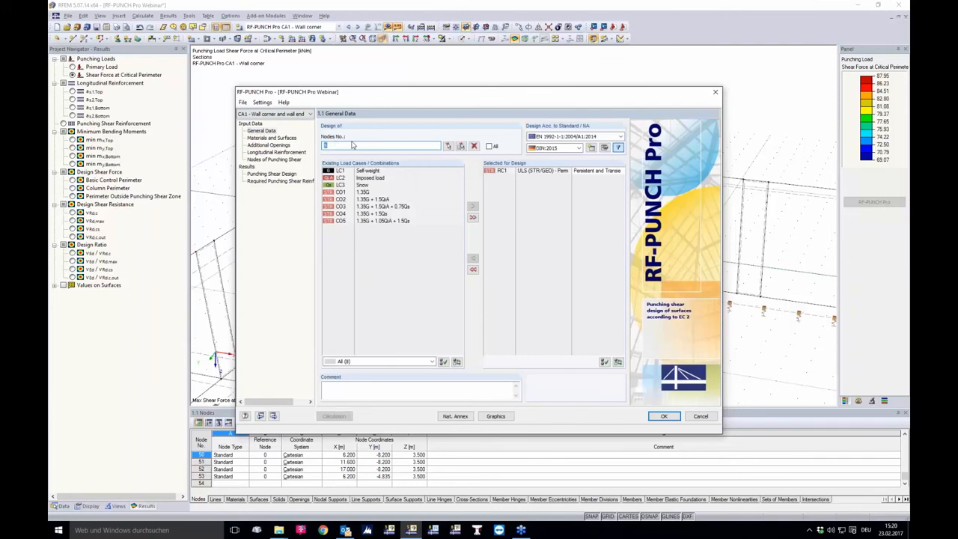
click(447, 146)
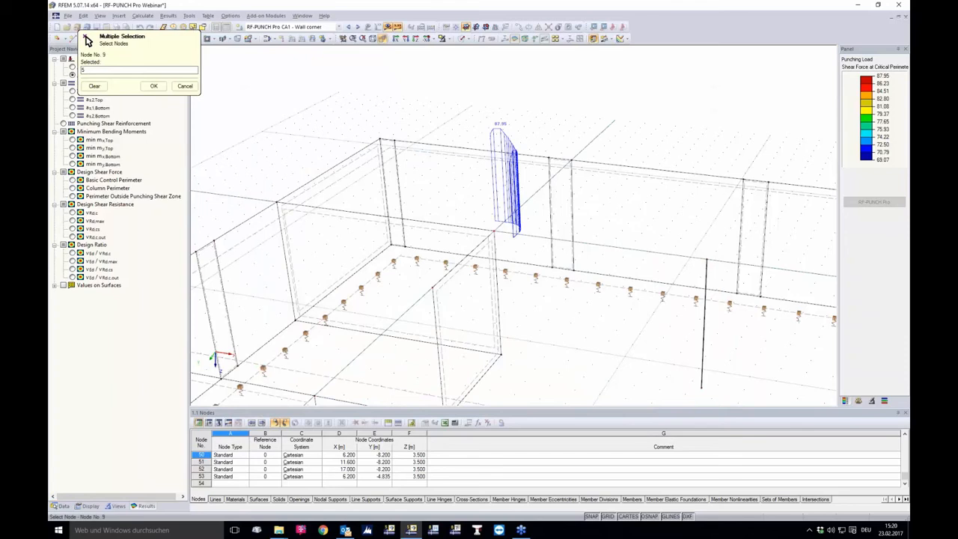
click(433, 287)
scroll(459, 285, down, 4)
scroll(458, 285, up, 2)
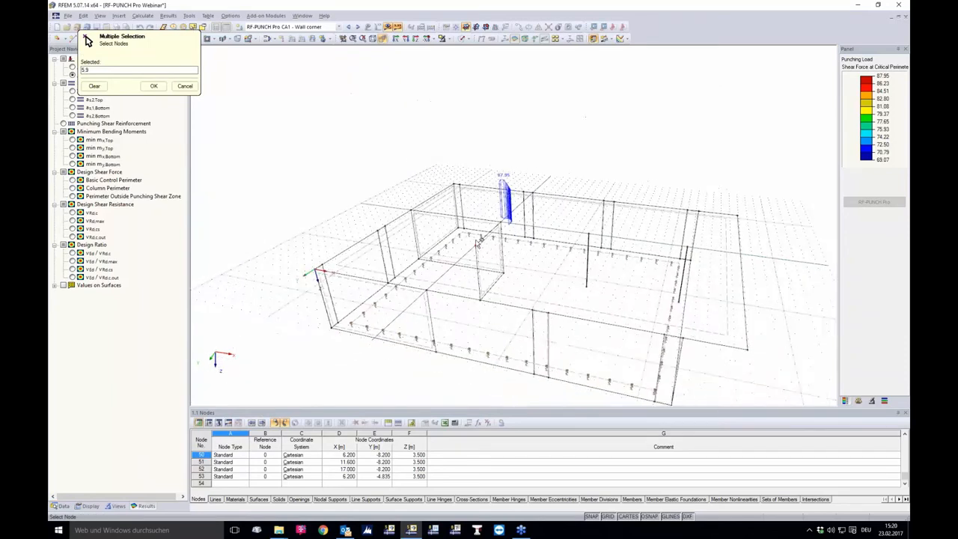
click(154, 86)
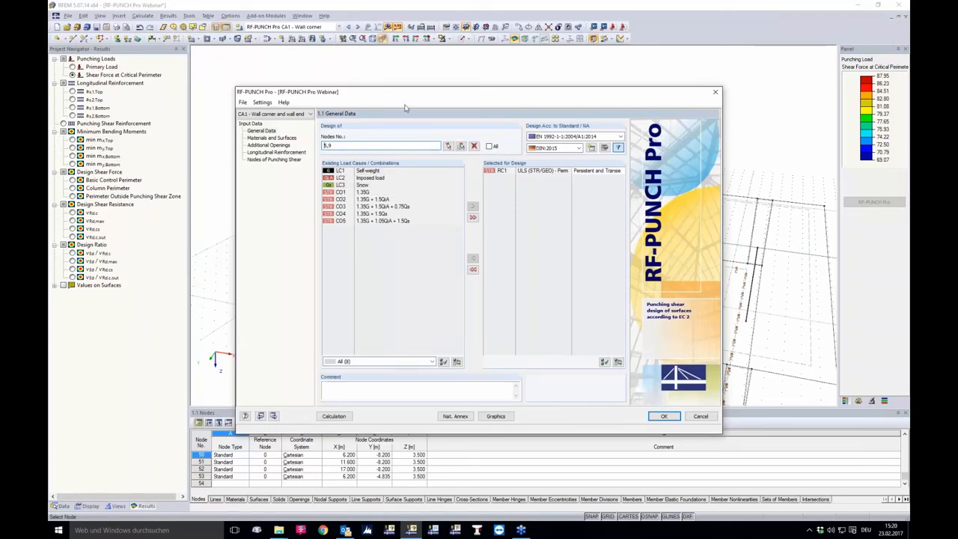
Check the detected punching shape and wall geometry of nodes 5 and 9 in the nodes of punching shear data.
click(260, 161)
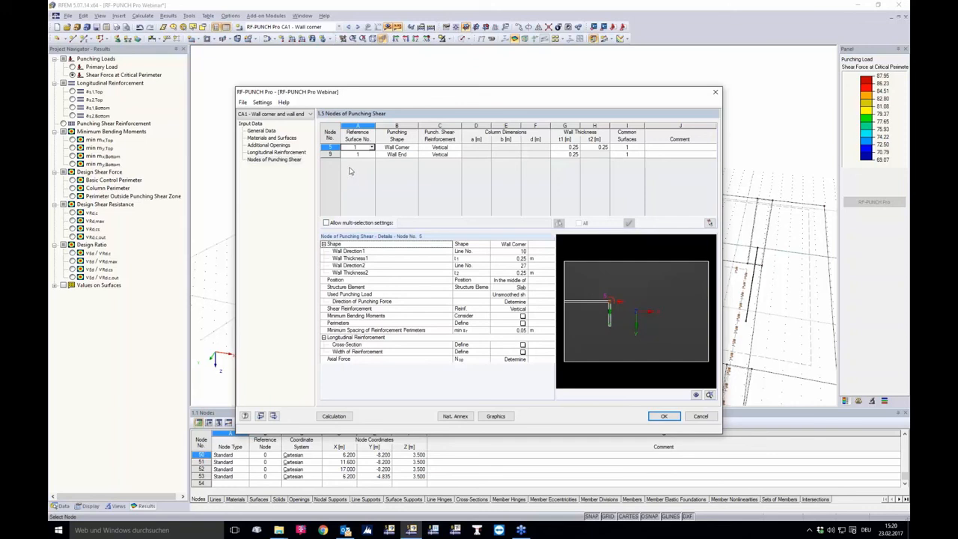
scroll(604, 308, up, 3)
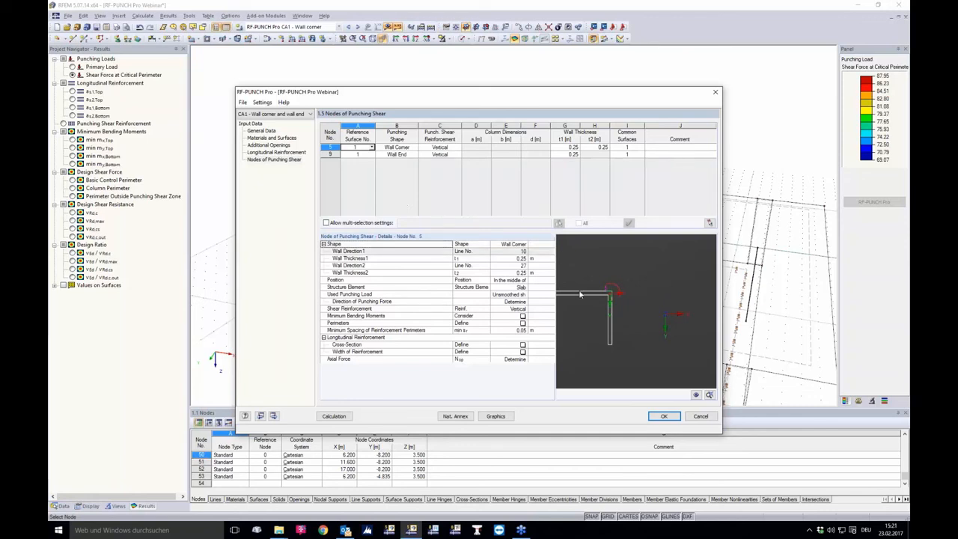
scroll(624, 341, down, 1)
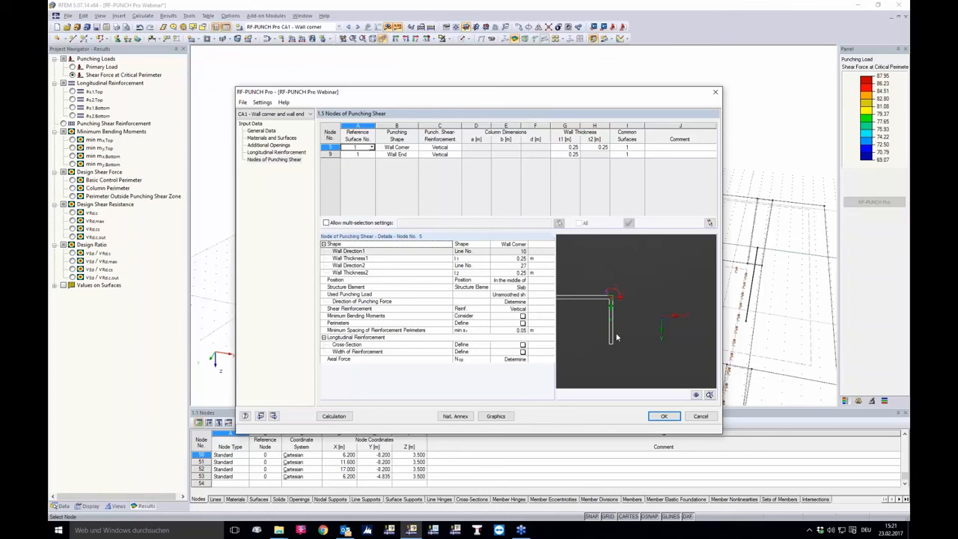
click(355, 153)
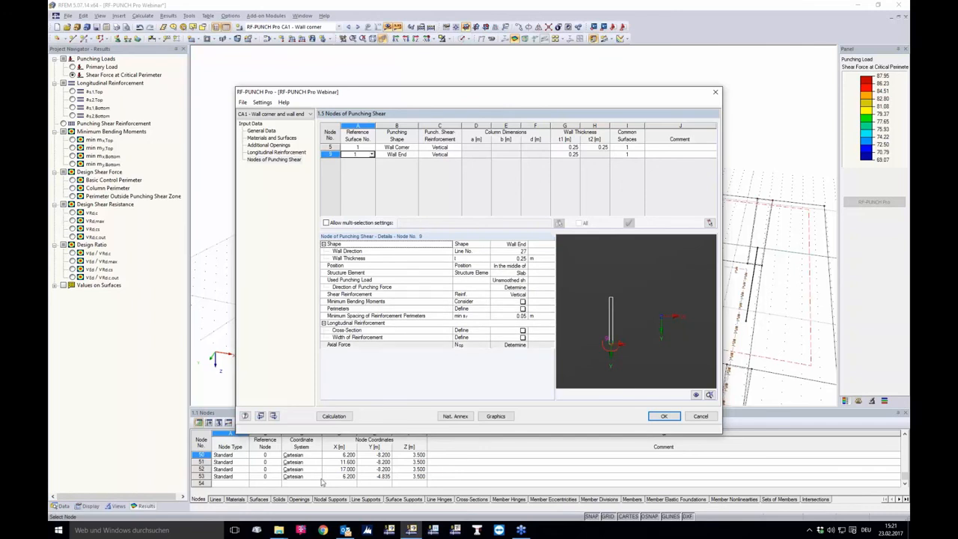
Calculate case CA1 and examine node 9's design shear resistance and the required reinforcement.
click(334, 416)
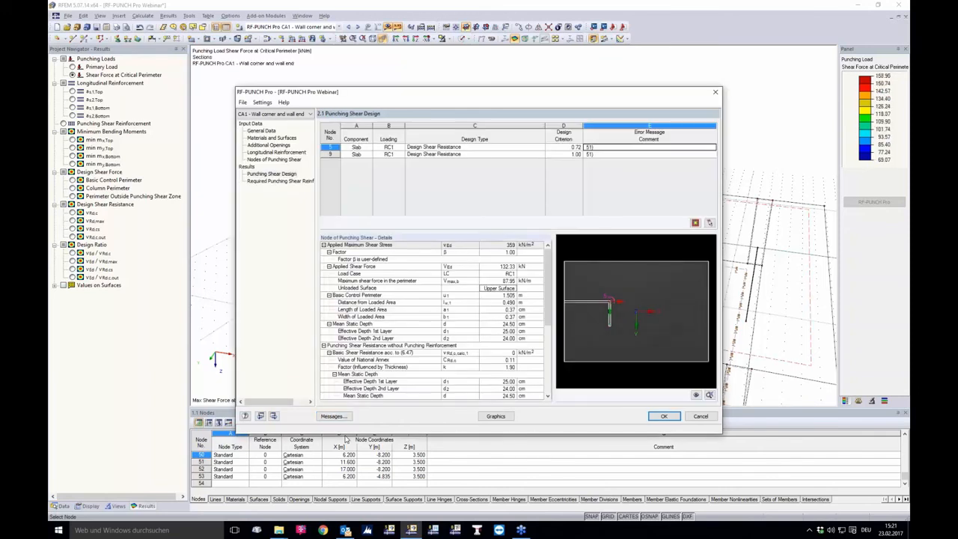
click(357, 155)
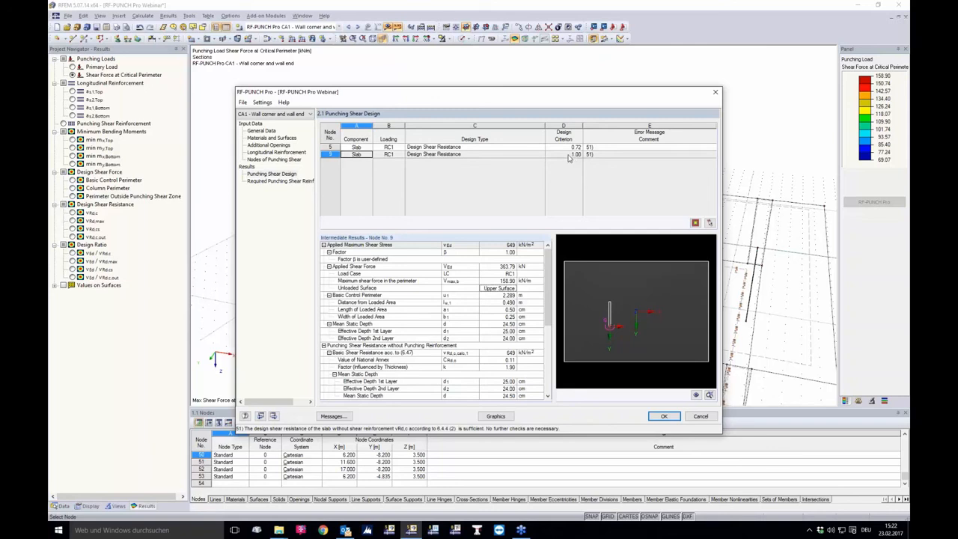
click(282, 183)
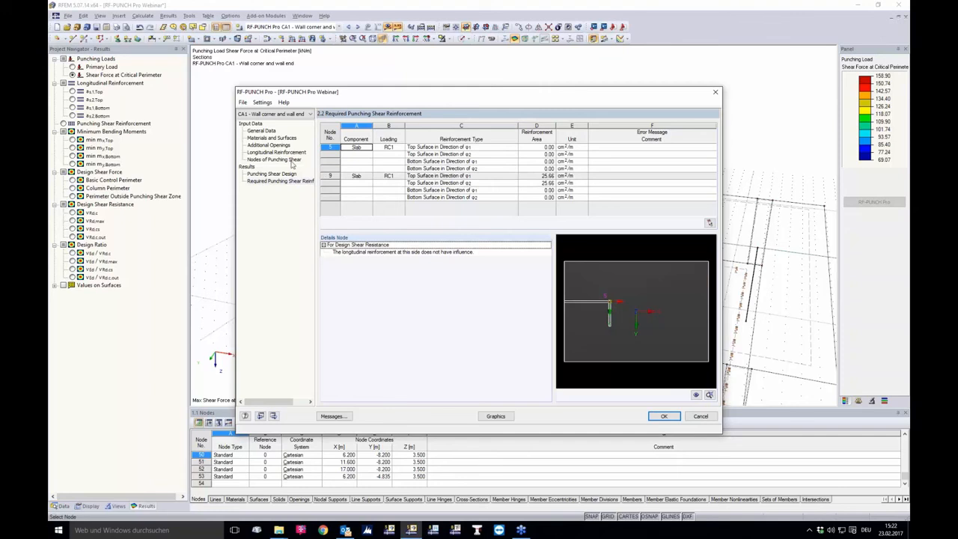
Define node 9's longitudinal reinforcement cross-section with 11.31 cm²/m in both the first and second top layers.
click(268, 160)
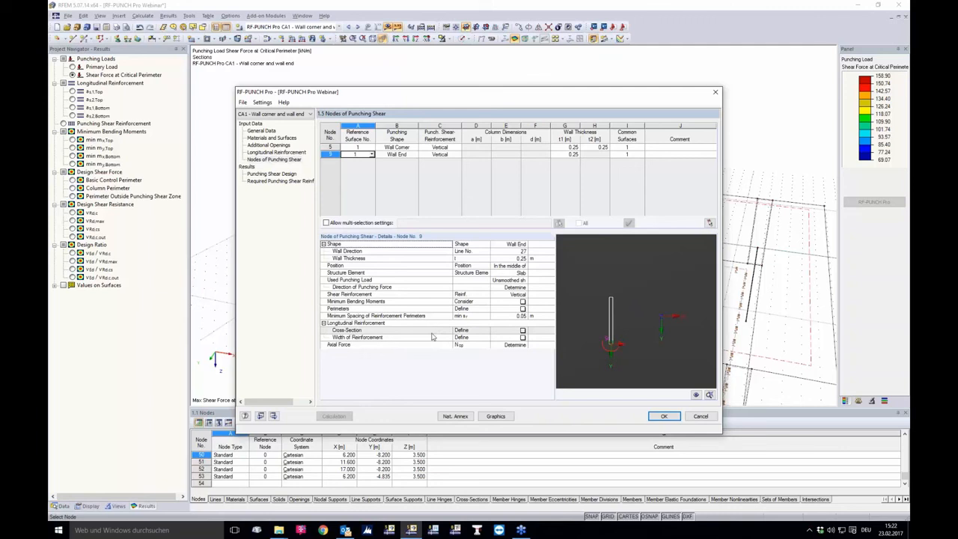
click(522, 330)
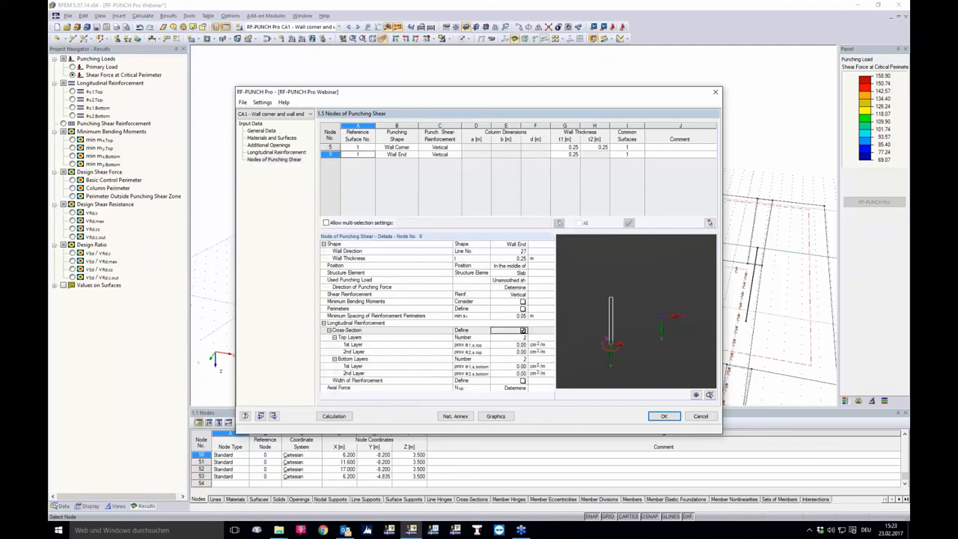
click(513, 345)
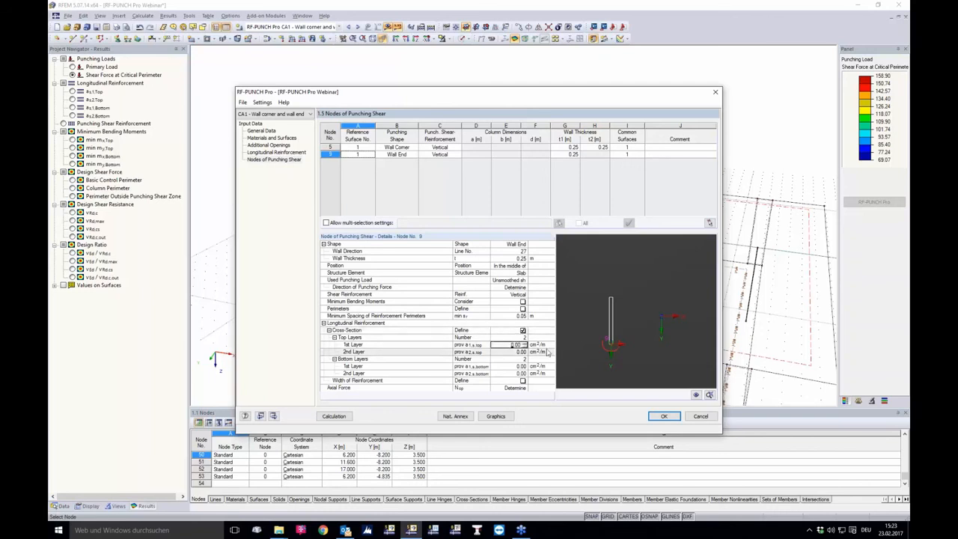
double_click(515, 345)
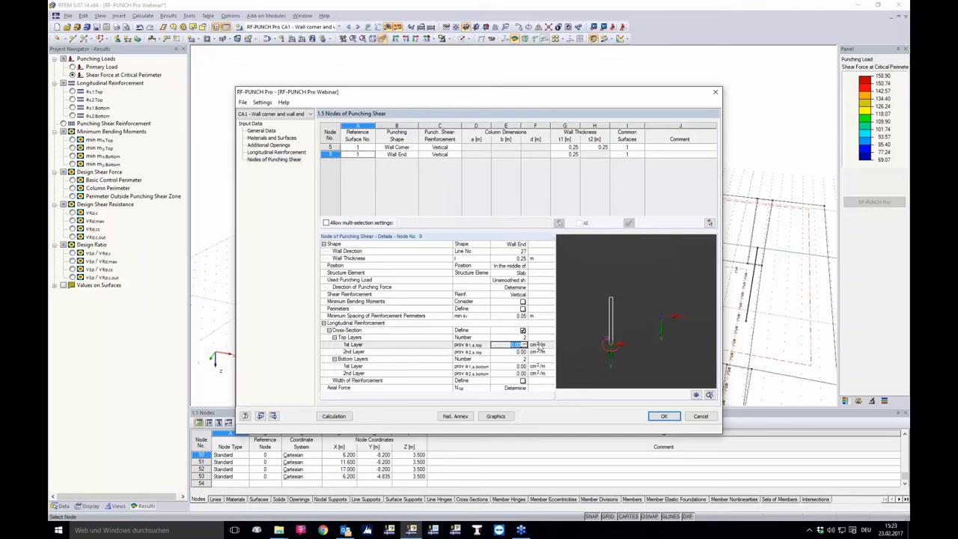
text(11.31)
key(Return)
text(11.31)
key(Up)
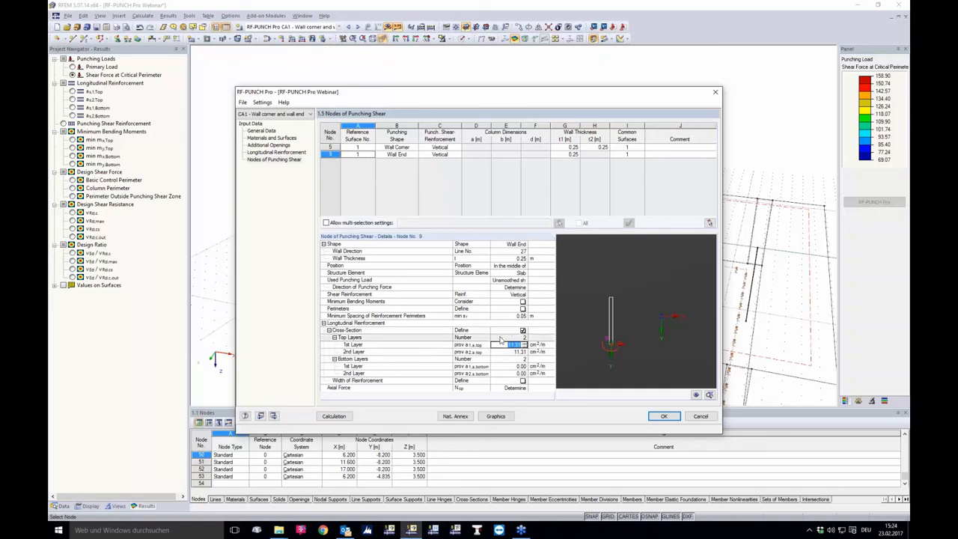
Set surface 1's top concrete cover to d1 = 3.10 cm and d2 = 4.30 cm.
click(282, 154)
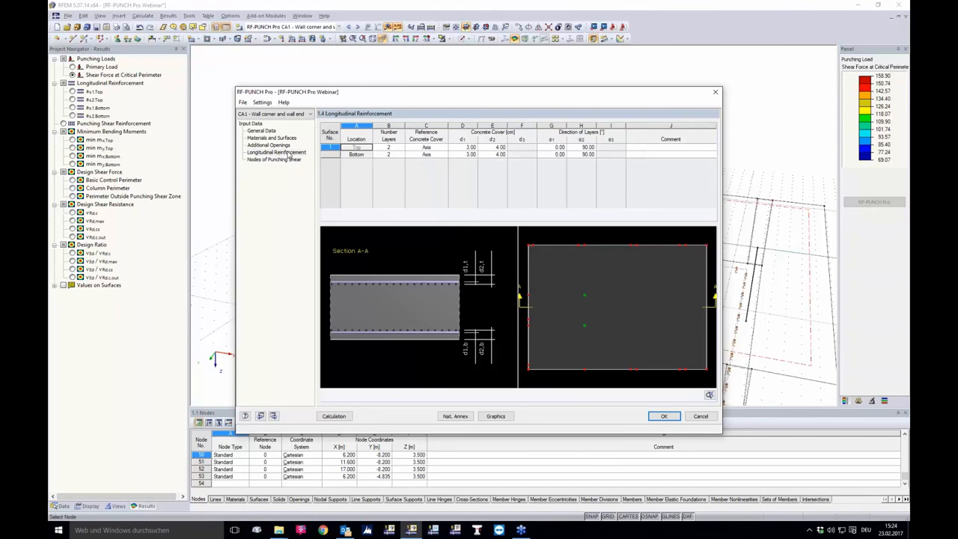
click(464, 148)
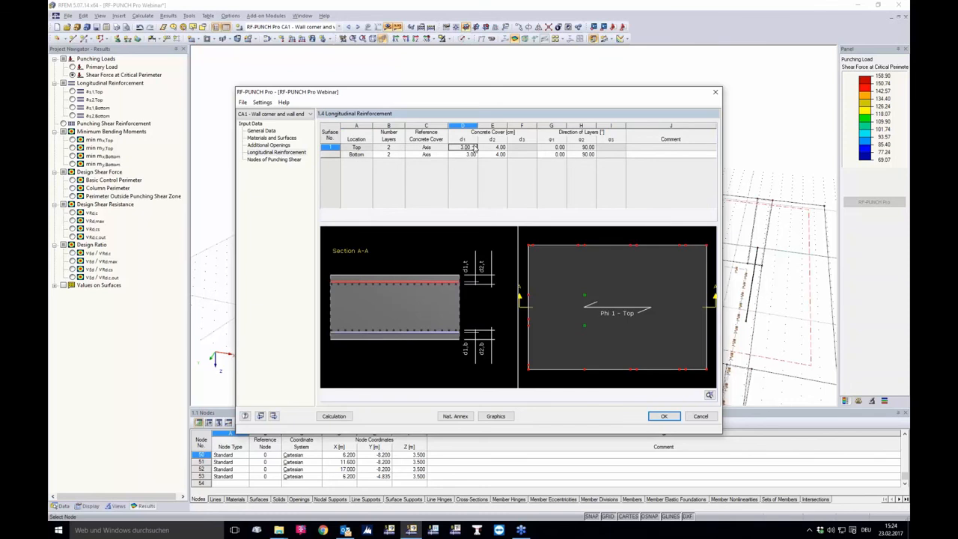
text(3.1)
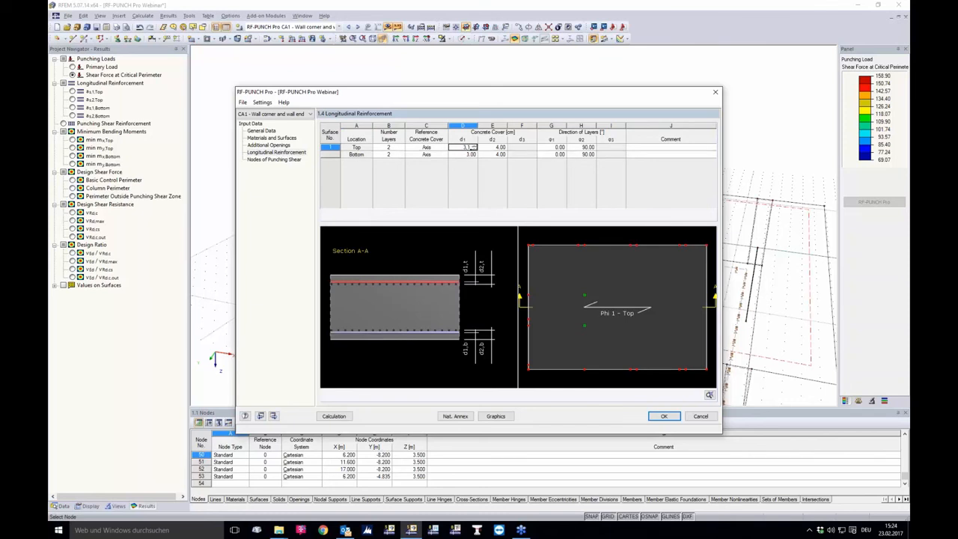
key(Tab)
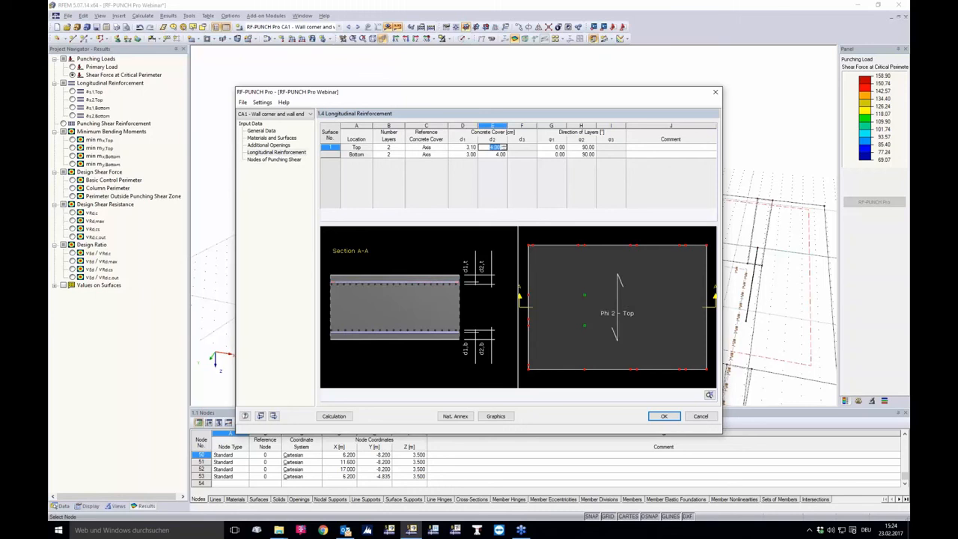
text(4.3)
key(Tab)
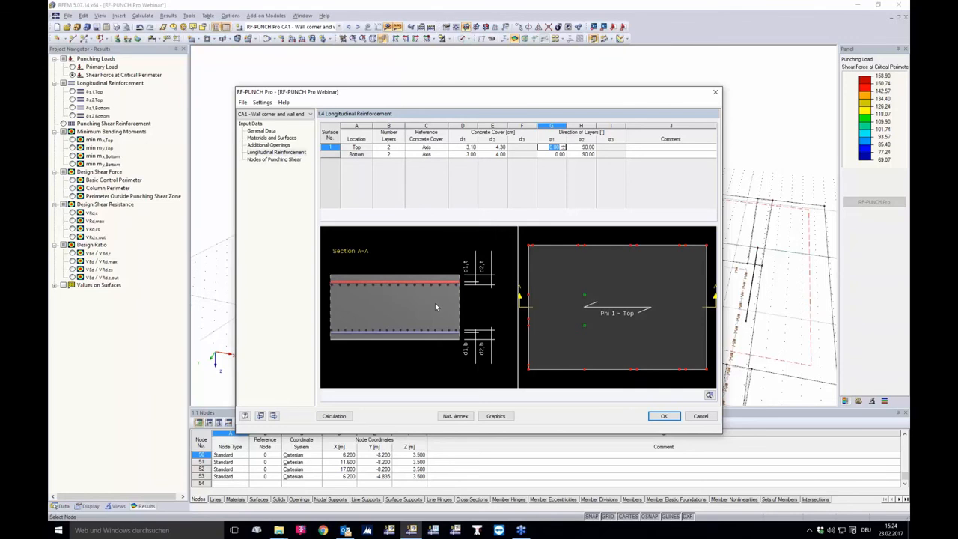
Recalculate case CA1 and examine node 9's shear resistance checks, including struts, shear reinforcement and outermost control perimeter.
click(335, 417)
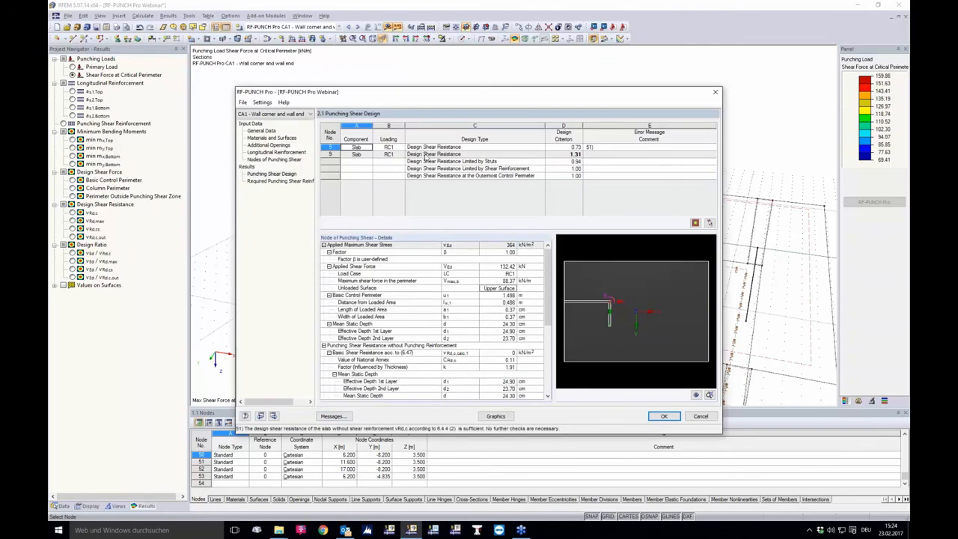
click(559, 155)
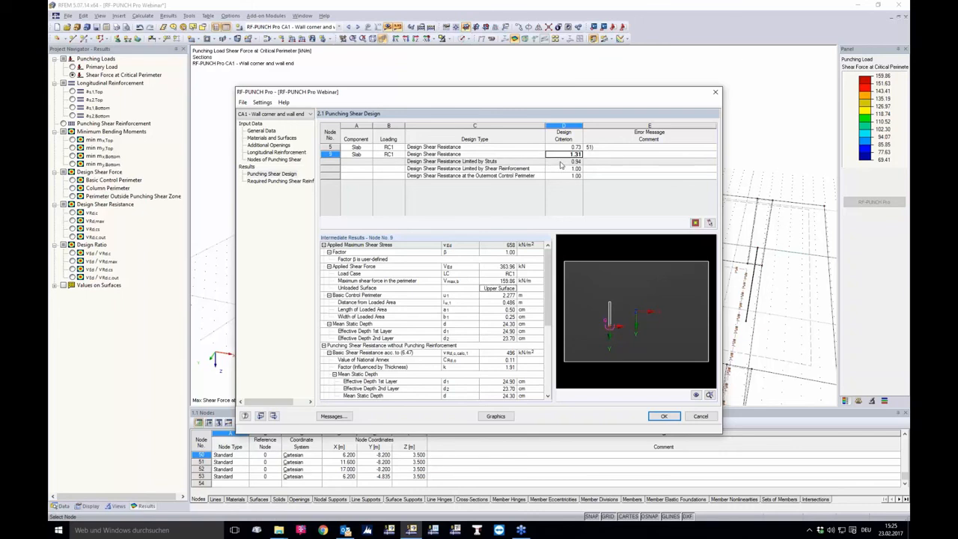
click(560, 163)
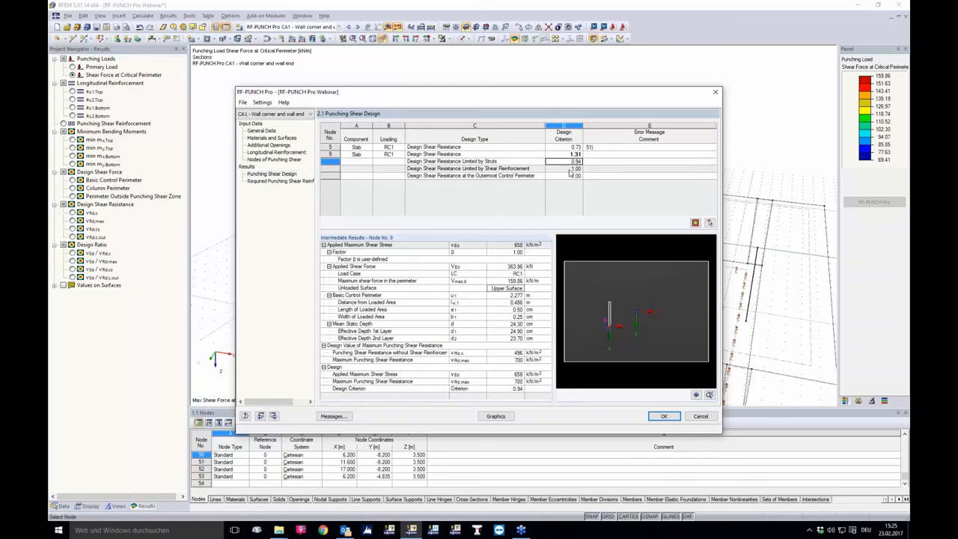
click(561, 169)
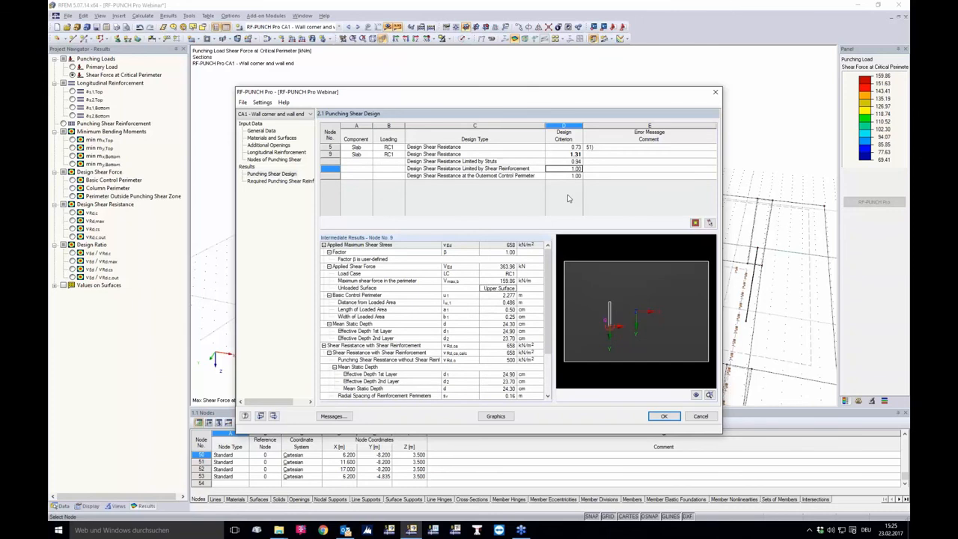
click(562, 176)
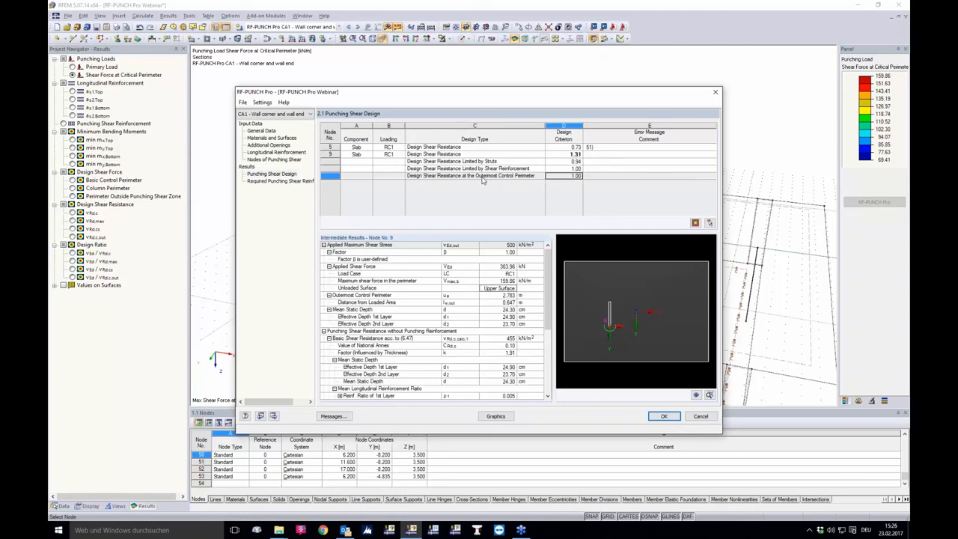
Examine the required punching shear reinforcement for node 9's first perimeter in the table and graphic.
click(277, 181)
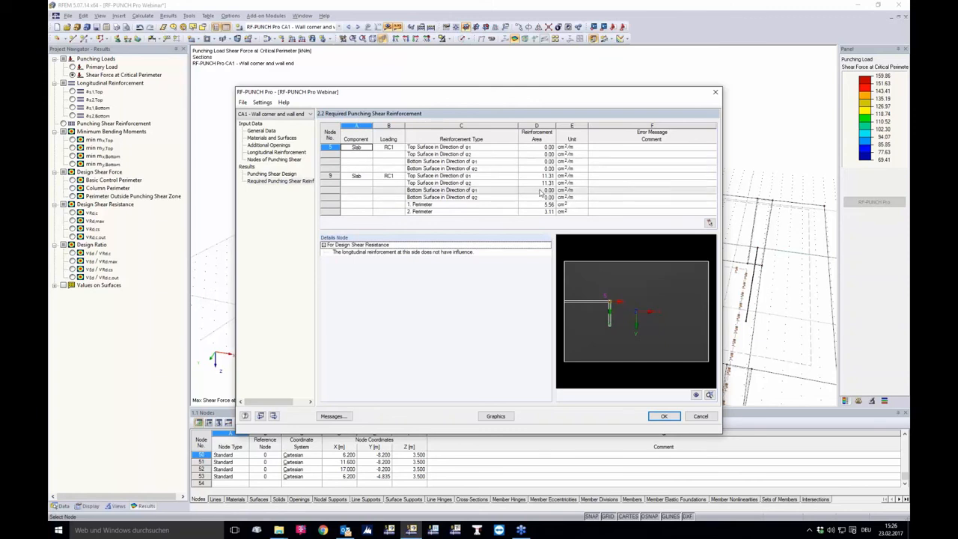
click(544, 206)
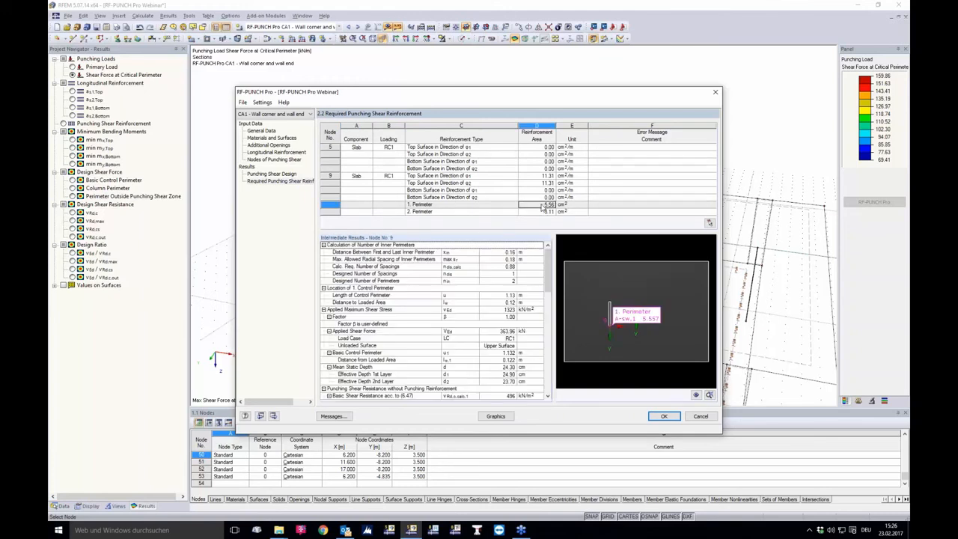
scroll(602, 333, up, 5)
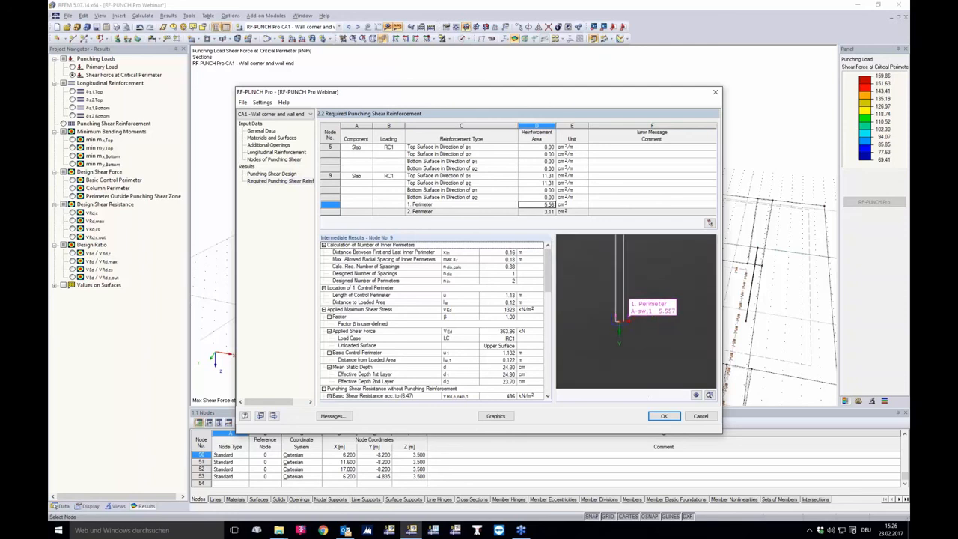
Examine node 9's second-perimeter reinforcement and its distance from the loaded area in the required punching shear reinforcement results.
scroll(595, 318, up, 3)
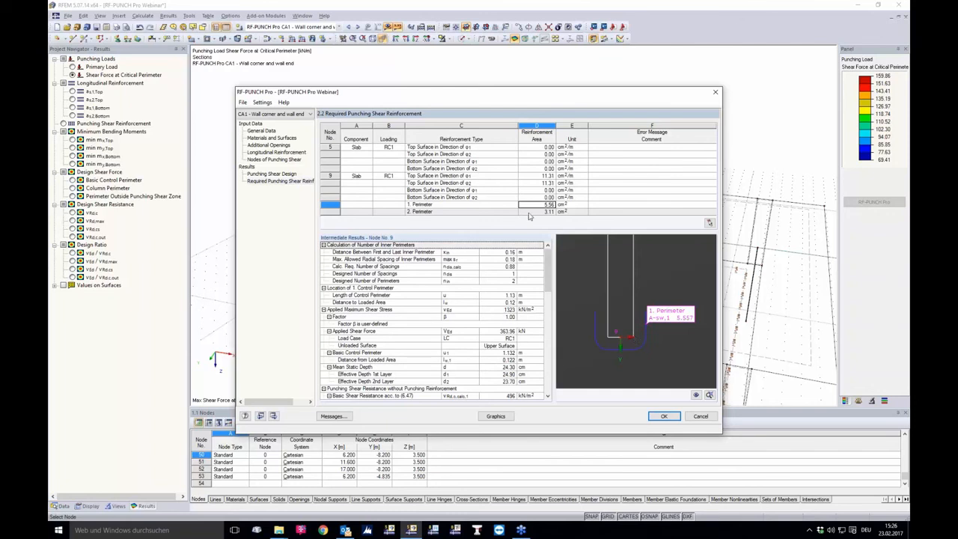
right_click(523, 211)
key(Escape)
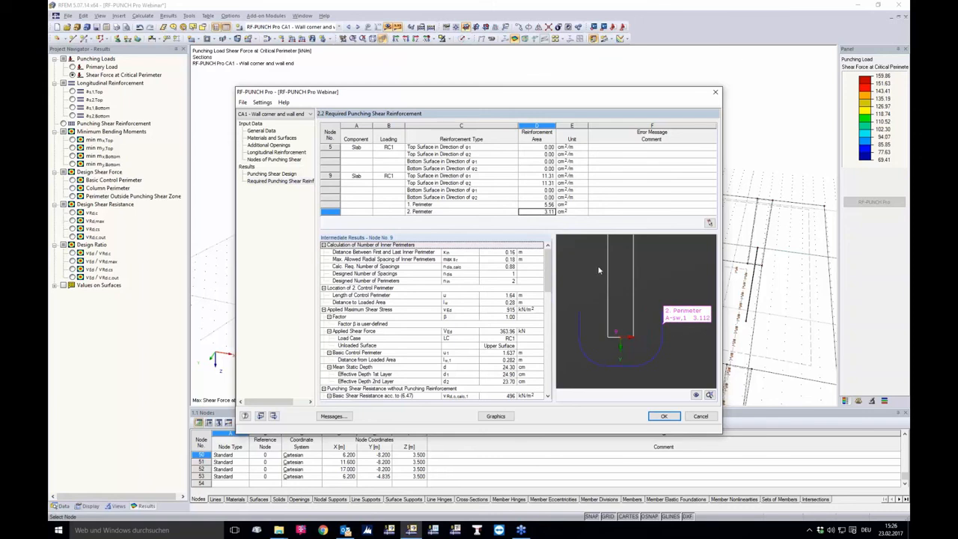
click(517, 360)
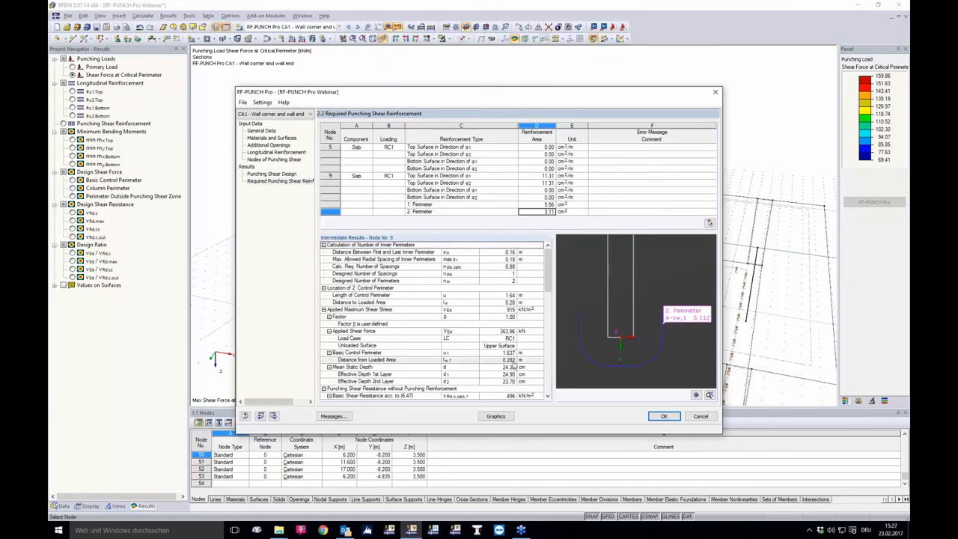
click(513, 360)
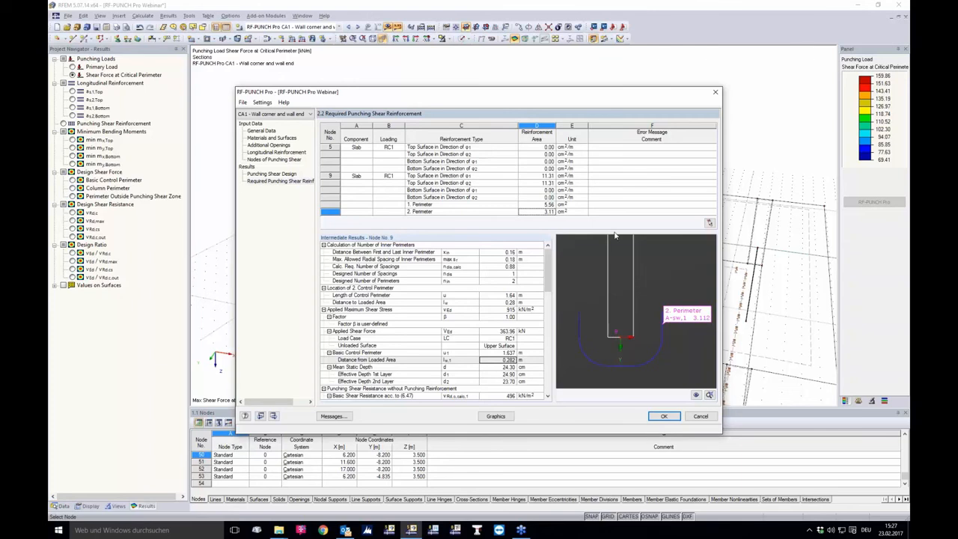
Show the results in the model graphic and display the top longitudinal reinforcement in both directions at the wall nodes.
click(498, 414)
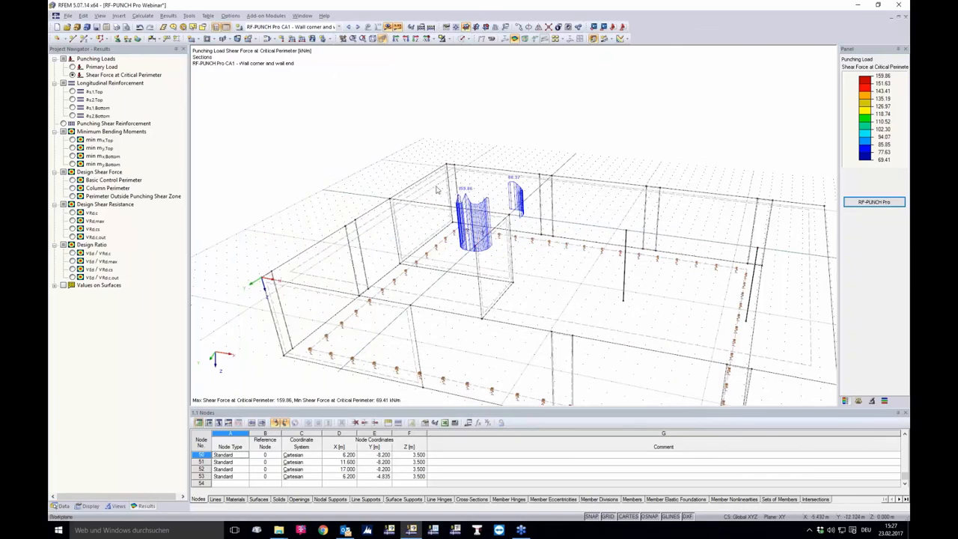
scroll(526, 210, up, 3)
ctrl+middle_drag(526, 211, 530, 337)
scroll(530, 340, up, 1)
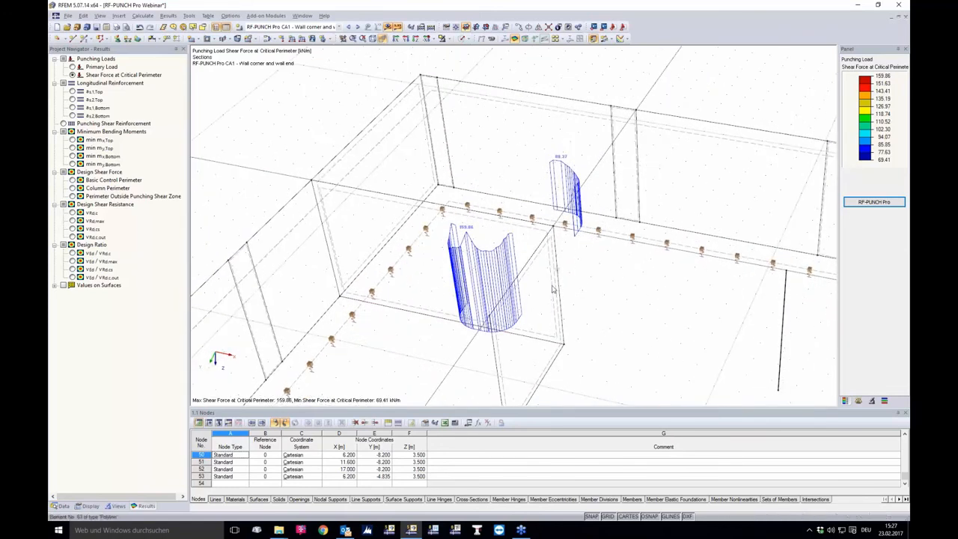
click(73, 91)
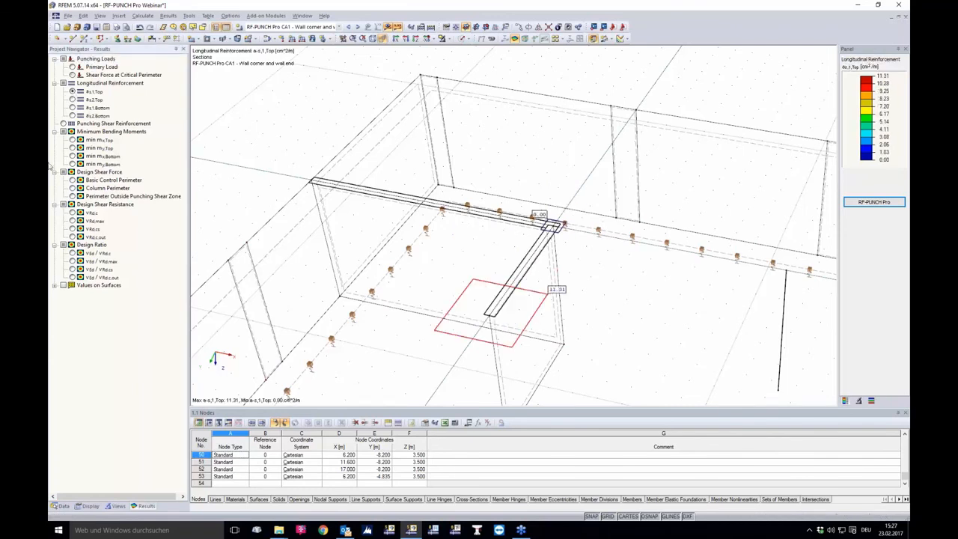
click(73, 100)
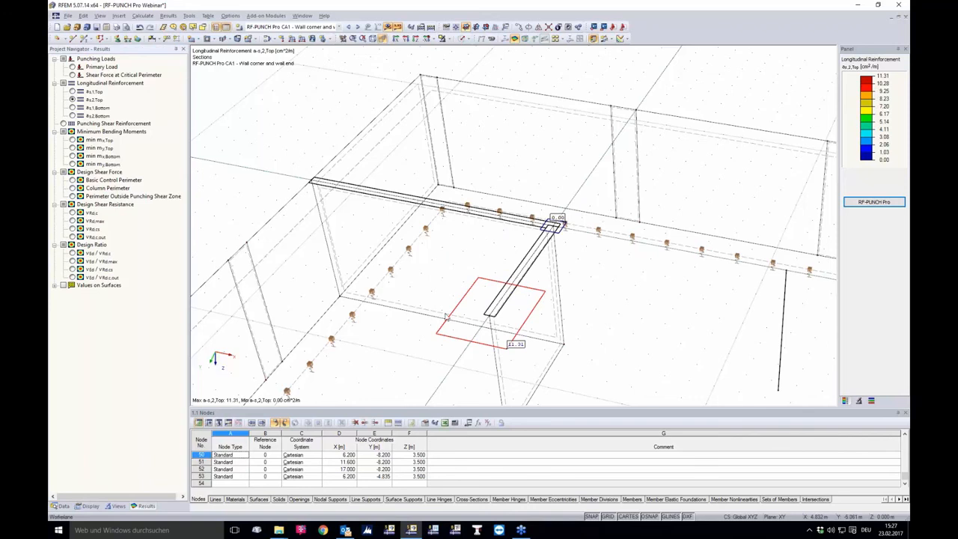
Display the punching shear reinforcement in the model and examine its perimeters around the wall end at node 9.
click(63, 123)
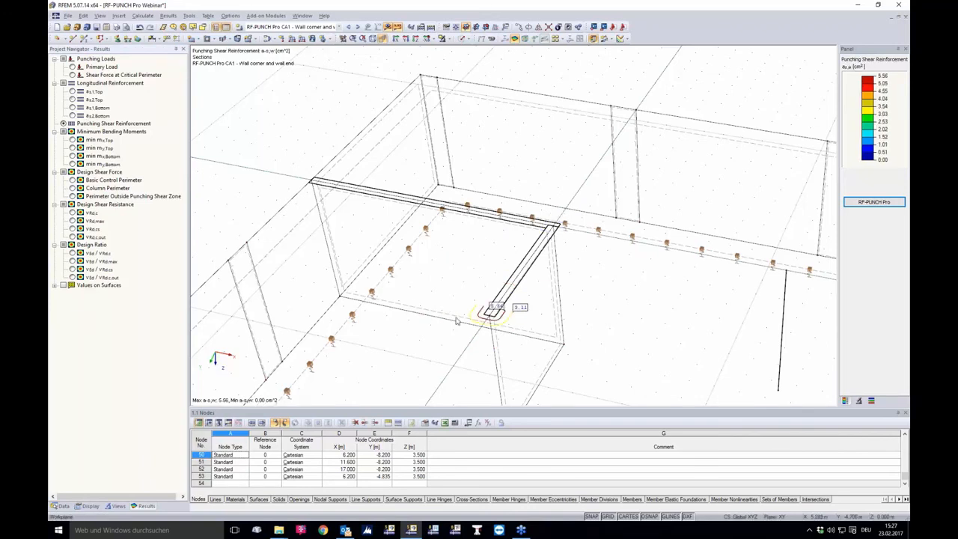
scroll(445, 322, up, 10)
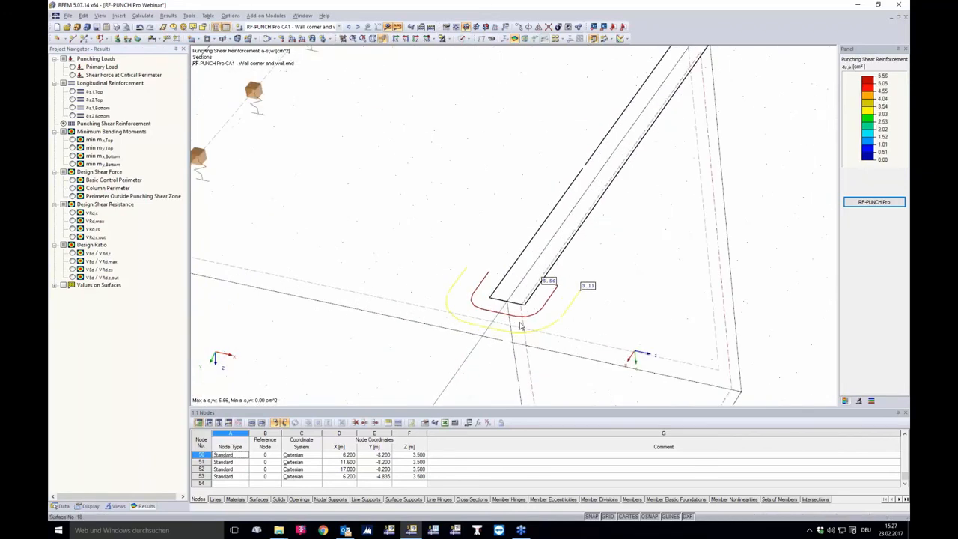
scroll(522, 359, up, 2)
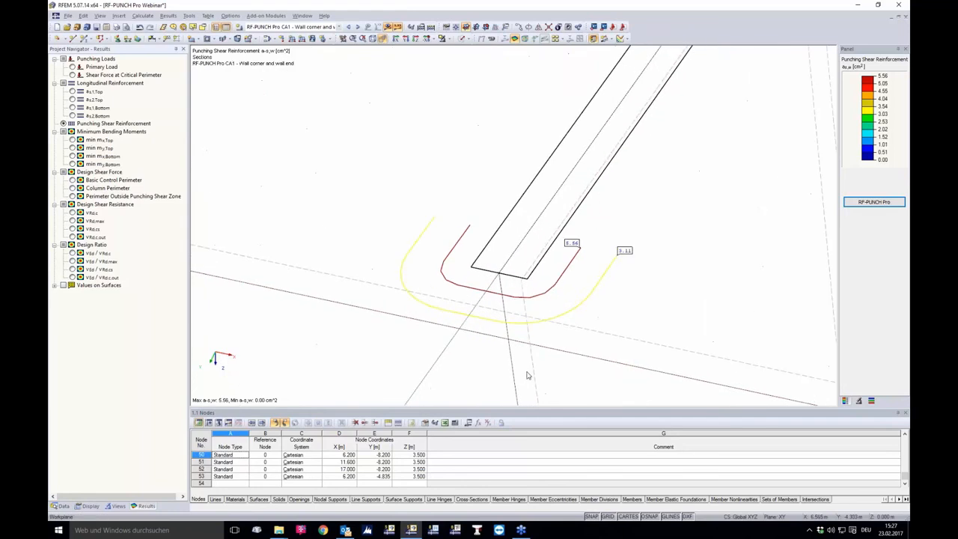
scroll(527, 378, up, 2)
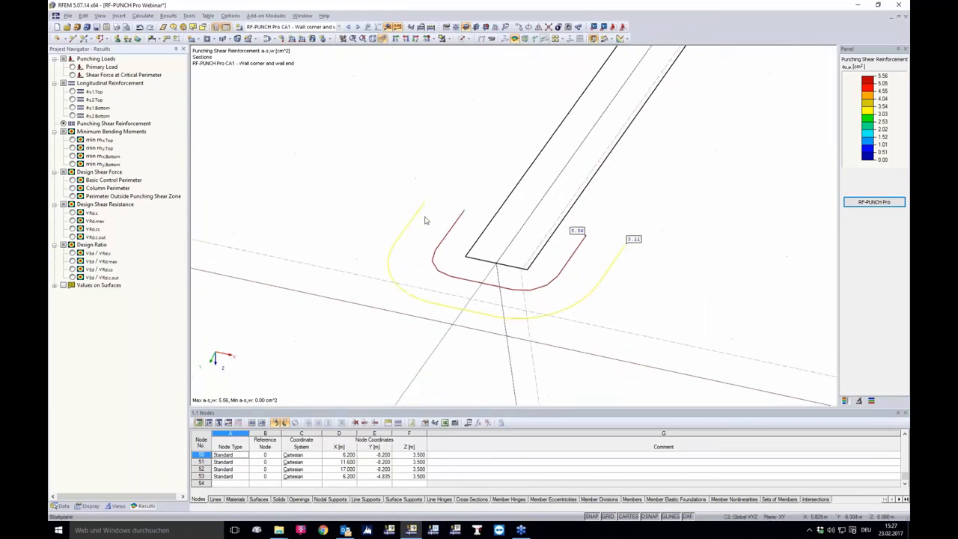
Display the design ratios vEd/vRd,c, vEd/vRd,cs, vEd/vRd,max and vEd/vRd,c,out around the wall end at node 9.
click(72, 253)
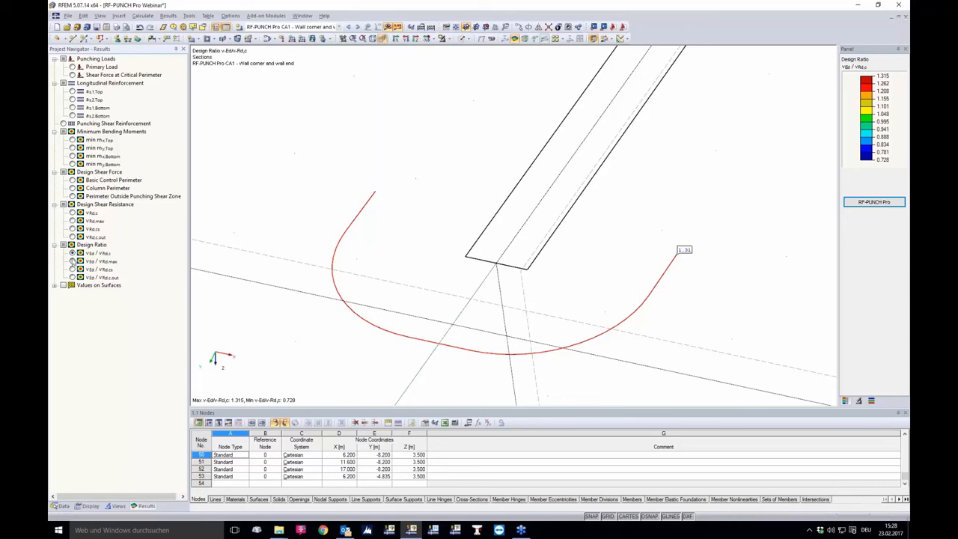
click(72, 270)
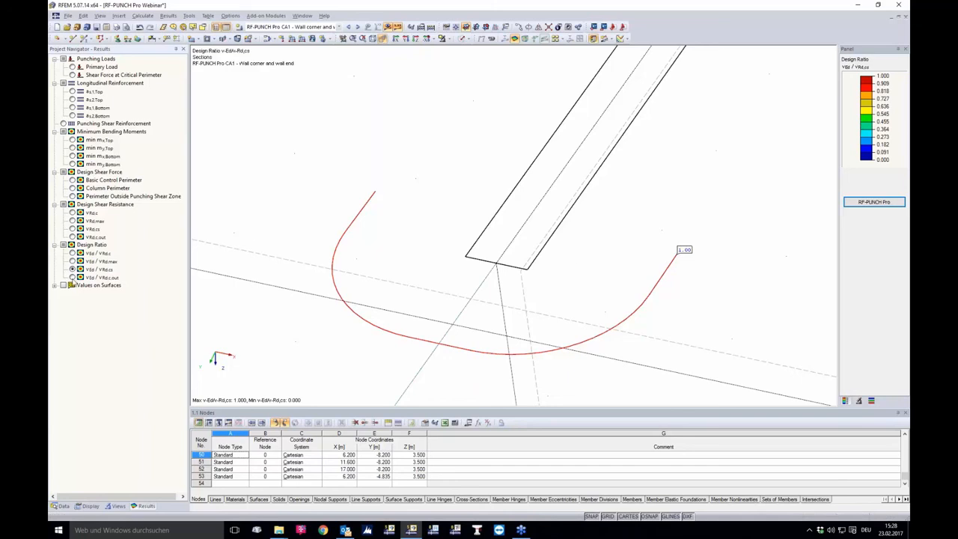
click(71, 262)
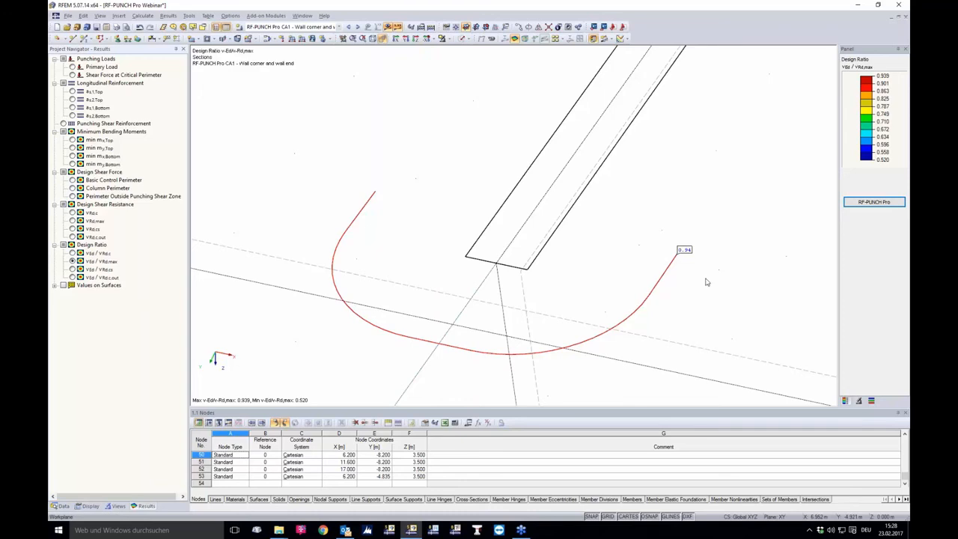
click(72, 277)
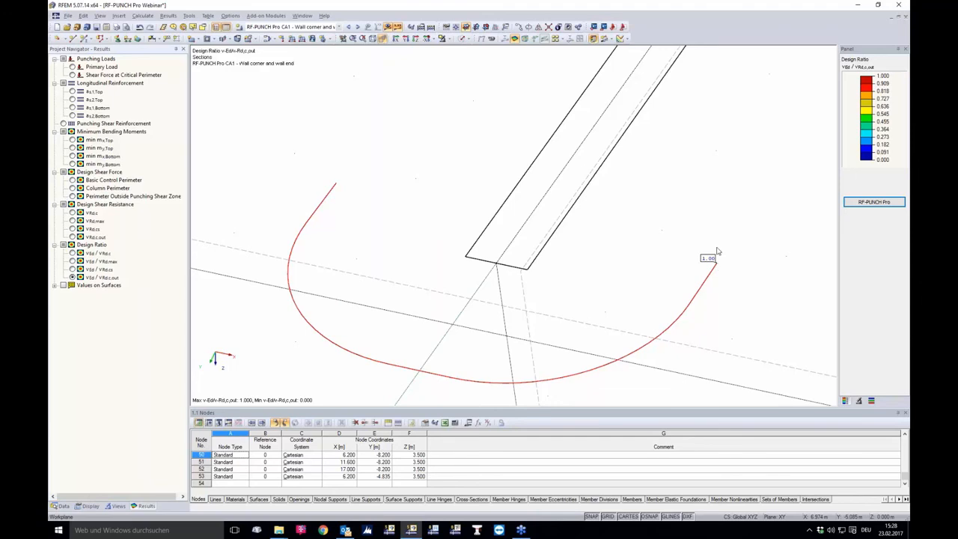
scroll(711, 251, down, 2)
scroll(587, 216, down, 1)
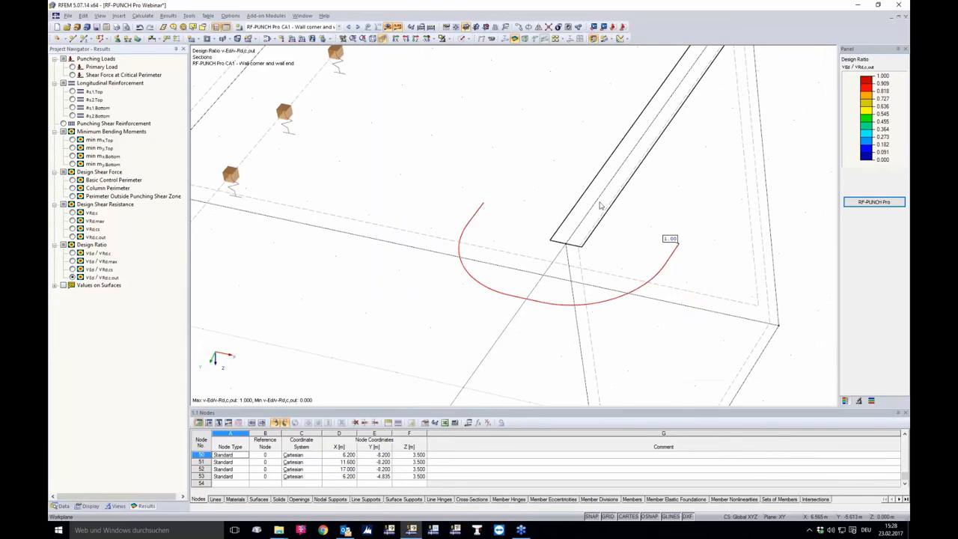
scroll(591, 204, down, 2)
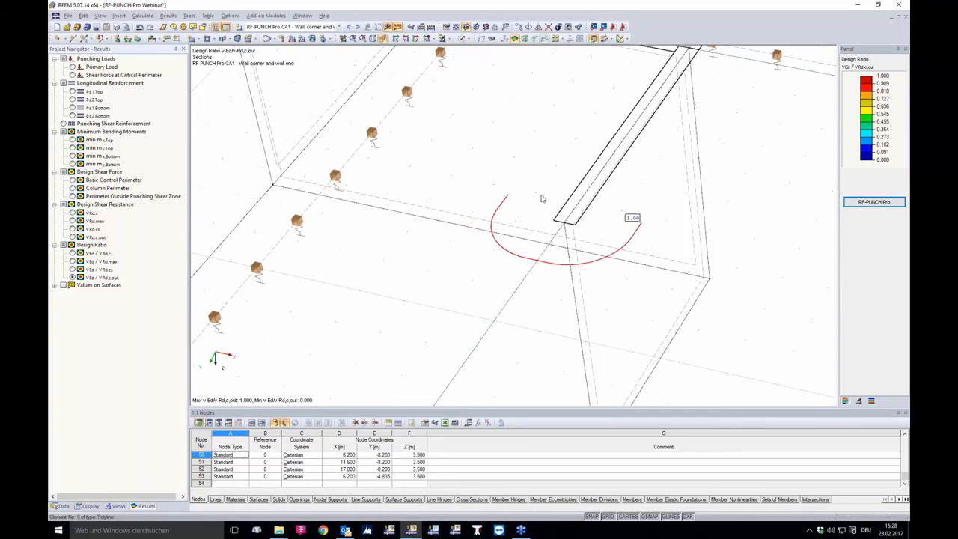
click(118, 27)
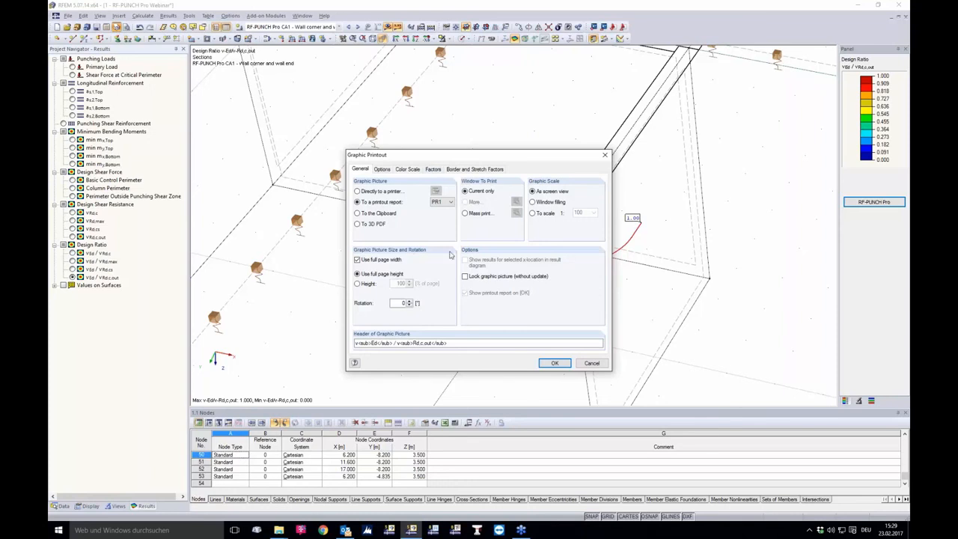
click(465, 214)
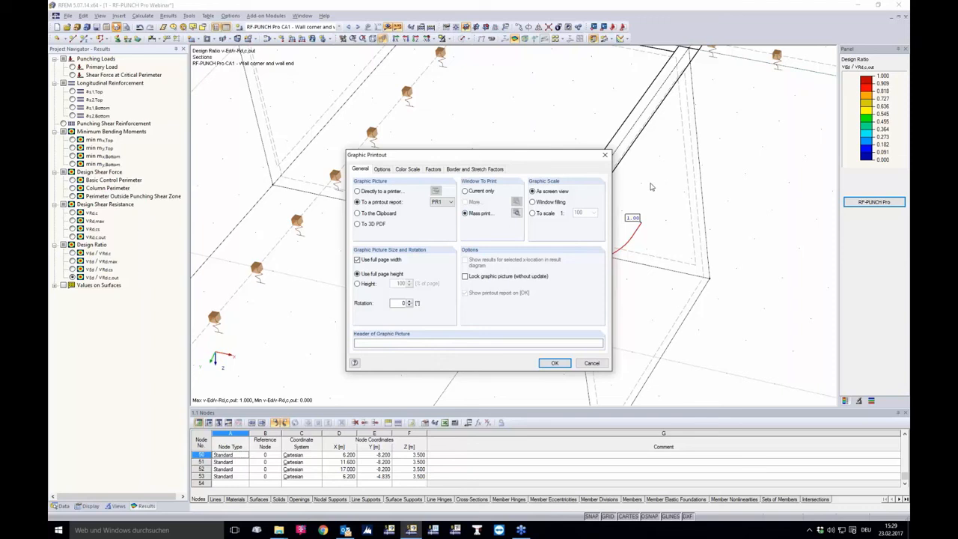
click(516, 213)
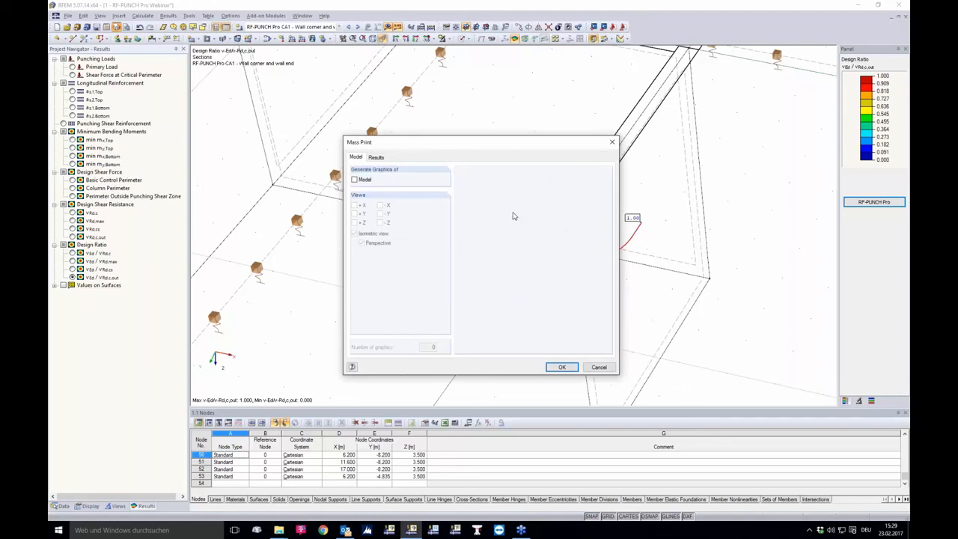
click(382, 158)
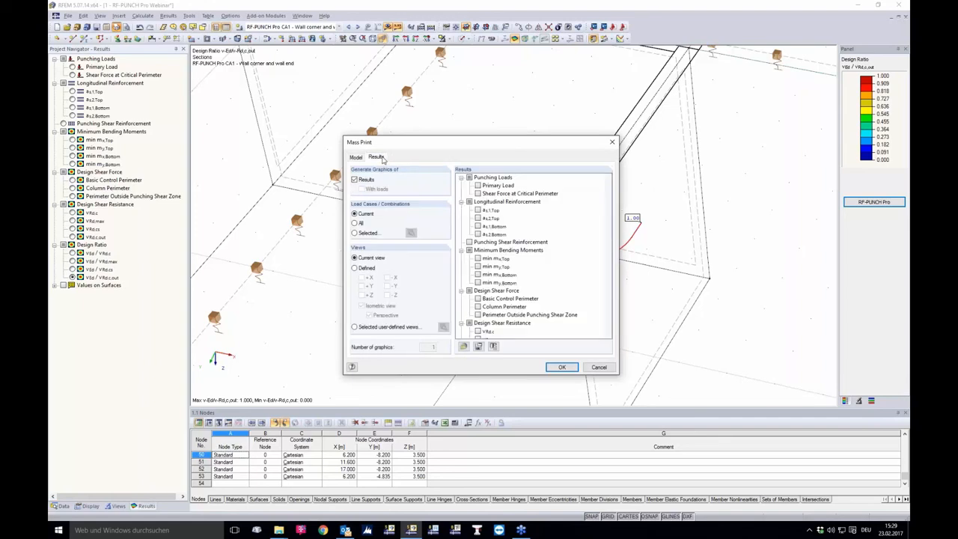
click(483, 180)
scroll(577, 252, down, 3)
scroll(577, 251, down, 1)
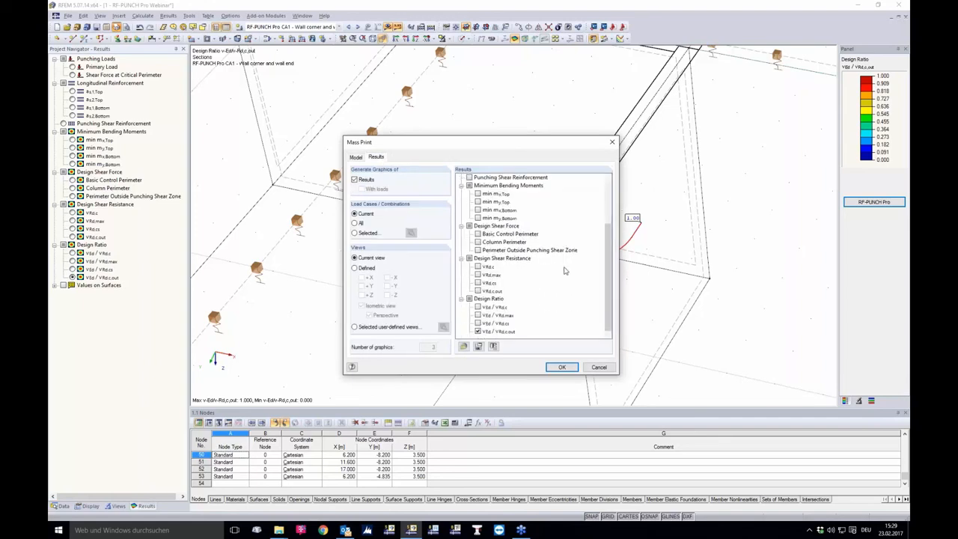
click(478, 307)
click(478, 315)
scroll(482, 327, up, 3)
scroll(497, 285, down, 3)
click(598, 368)
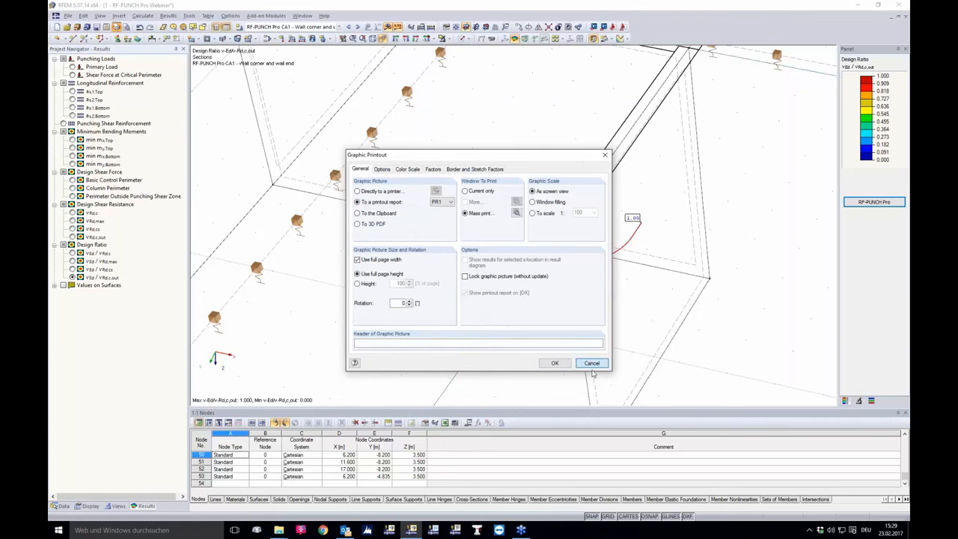
click(565, 362)
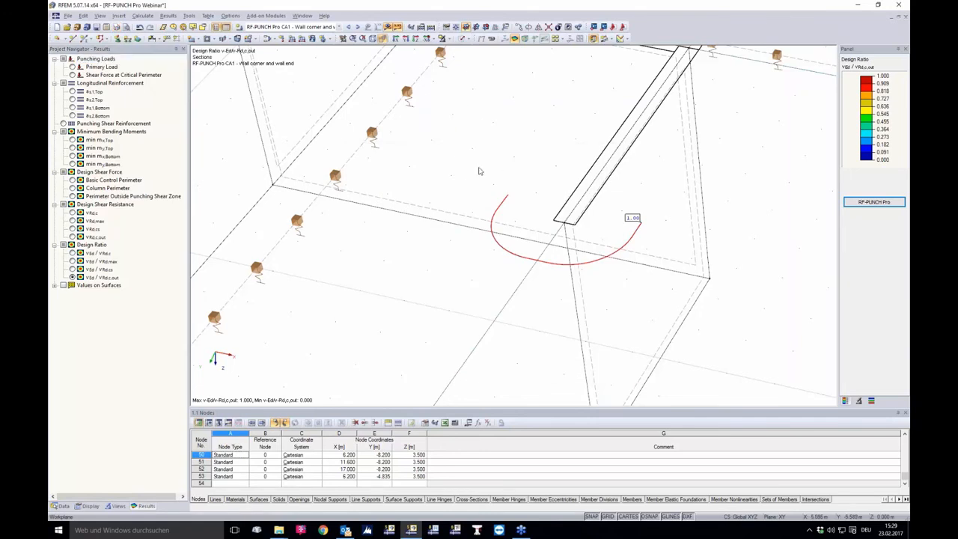
Create a new RF-PUNCH Pro design case no. 3 with the description "Enlarged column head".
scroll(494, 168, down, 5)
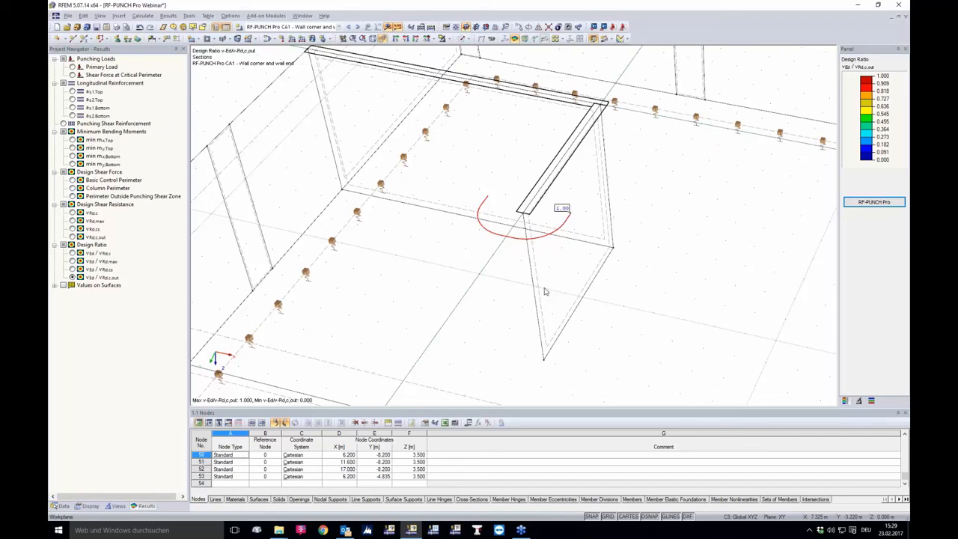
click(875, 202)
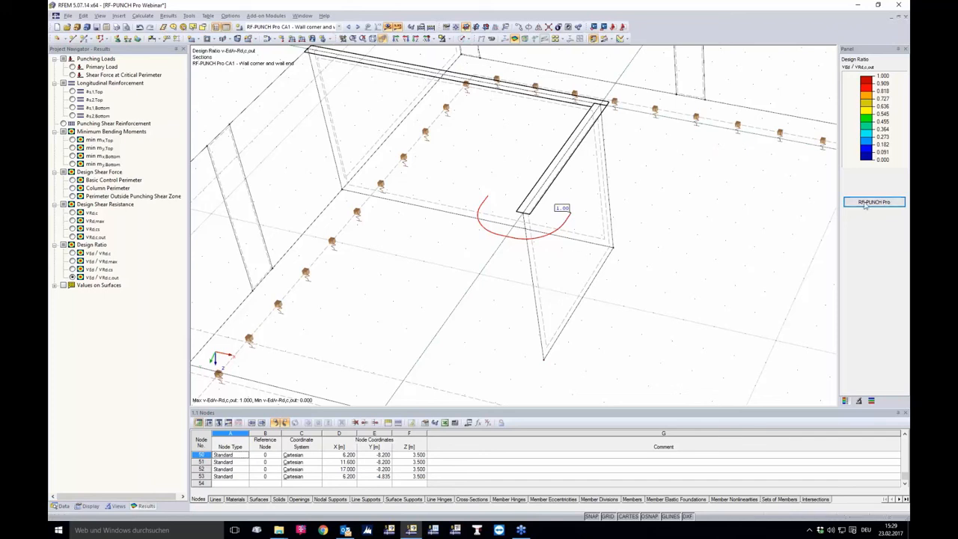
click(243, 102)
click(254, 112)
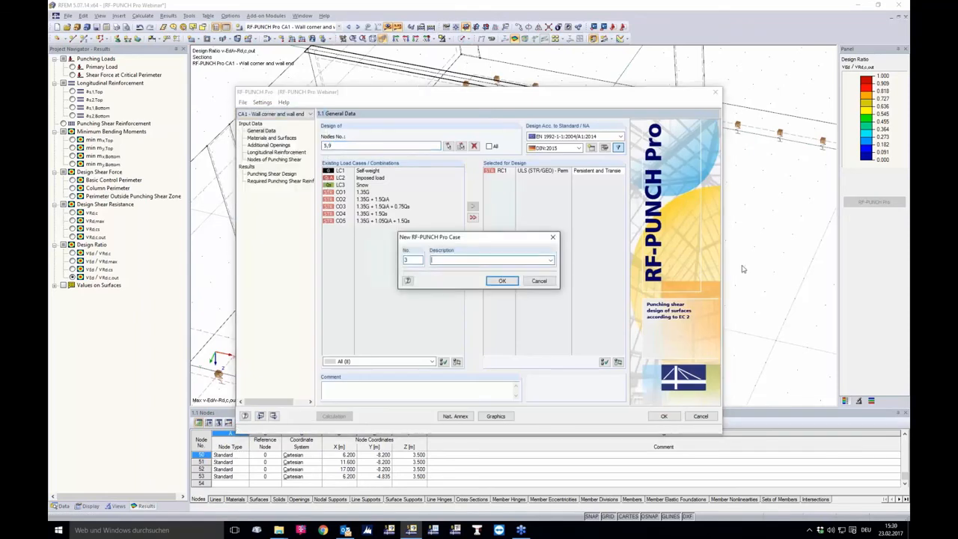
text(Enlarged column head)
key(Return)
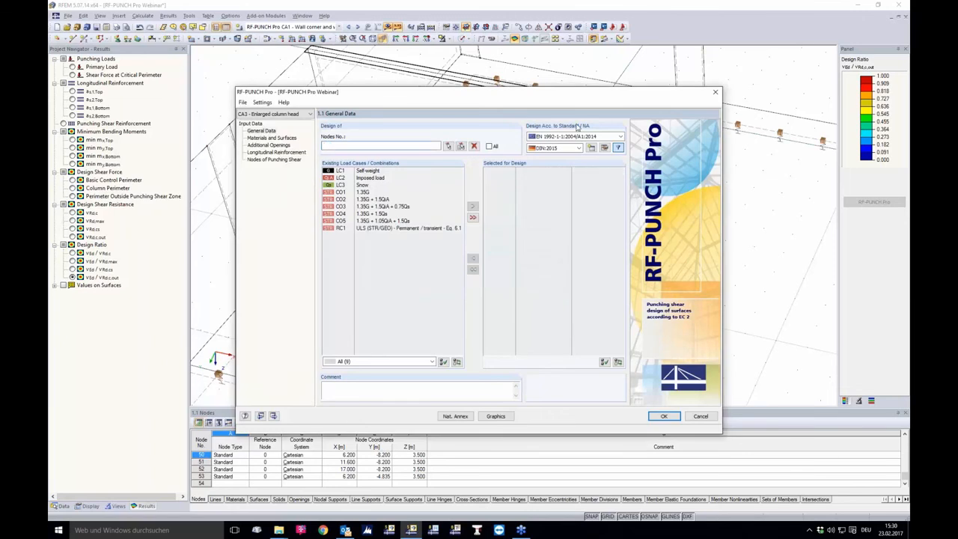
Pick column node 6 in the model and select result combination RC1 for design in case CA3.
click(448, 146)
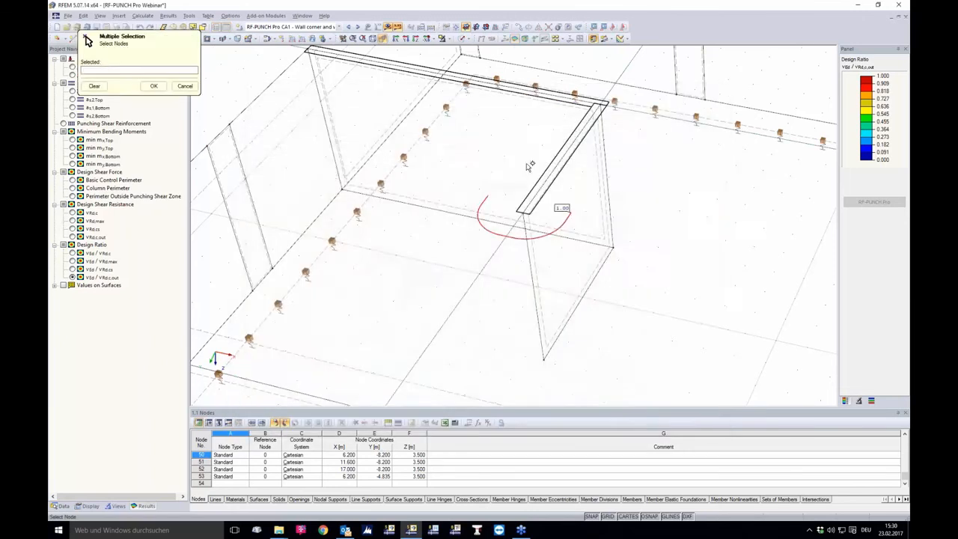
scroll(400, 211, down, 5)
scroll(567, 231, down, 1)
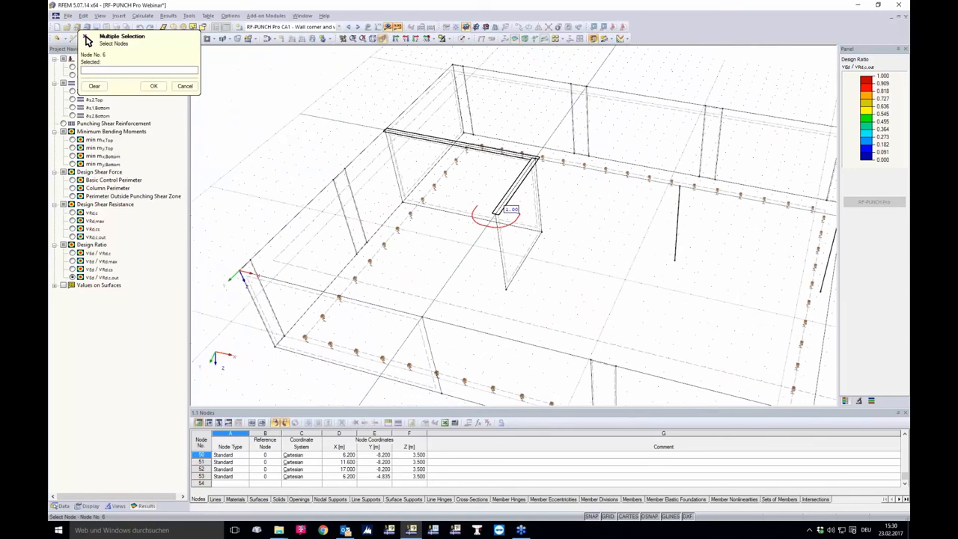
click(681, 190)
click(154, 86)
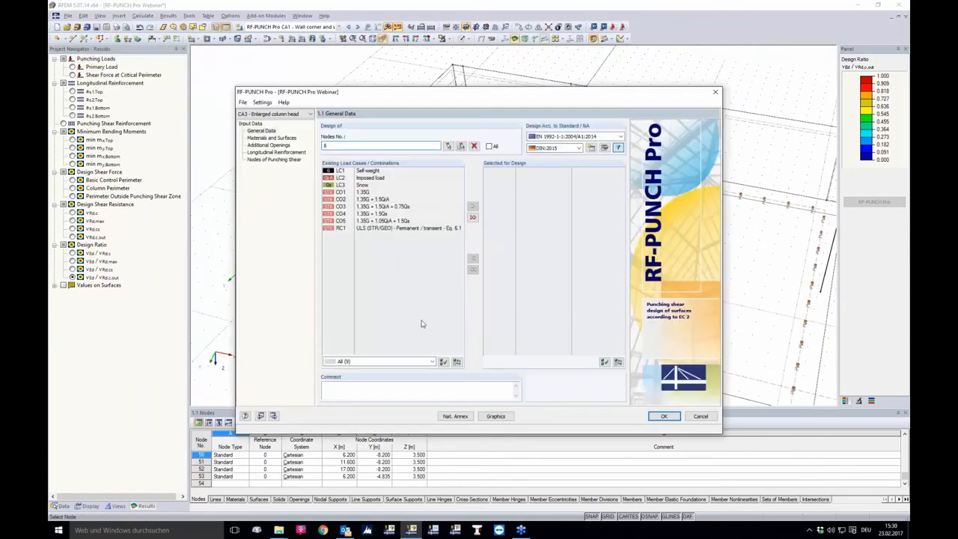
double_click(342, 228)
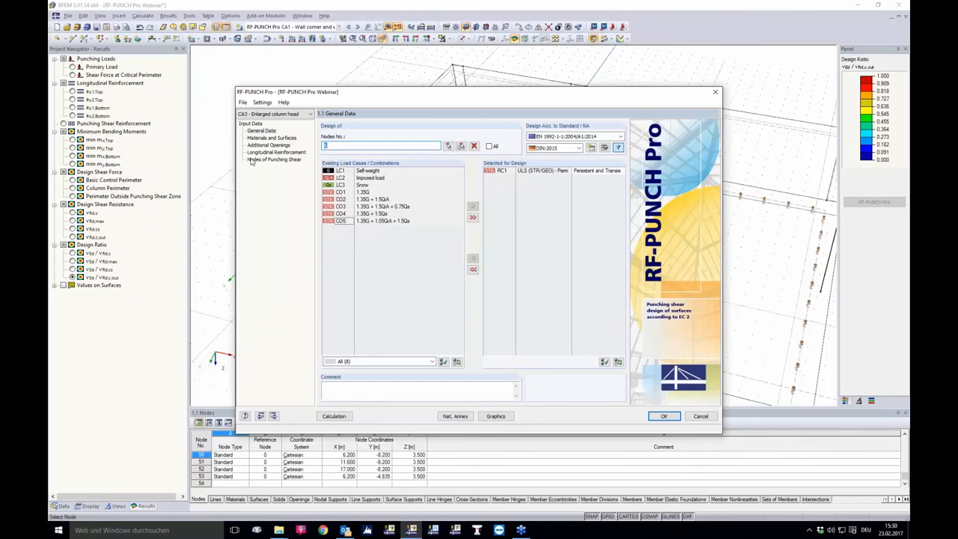
Calculate the punching shear design of column node 6 without an enlarged head and review its perimeter, design check and required reinforcement.
click(256, 159)
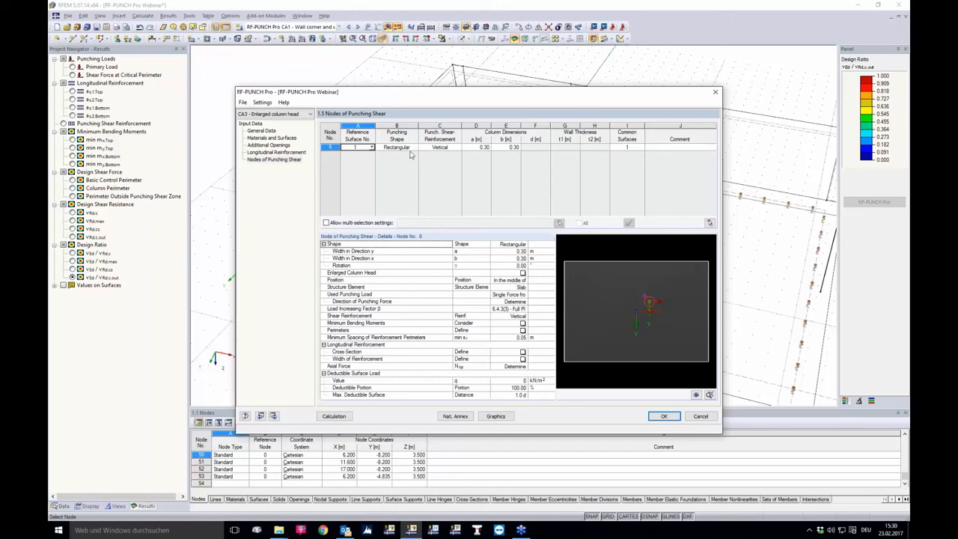
scroll(703, 324, up, 1)
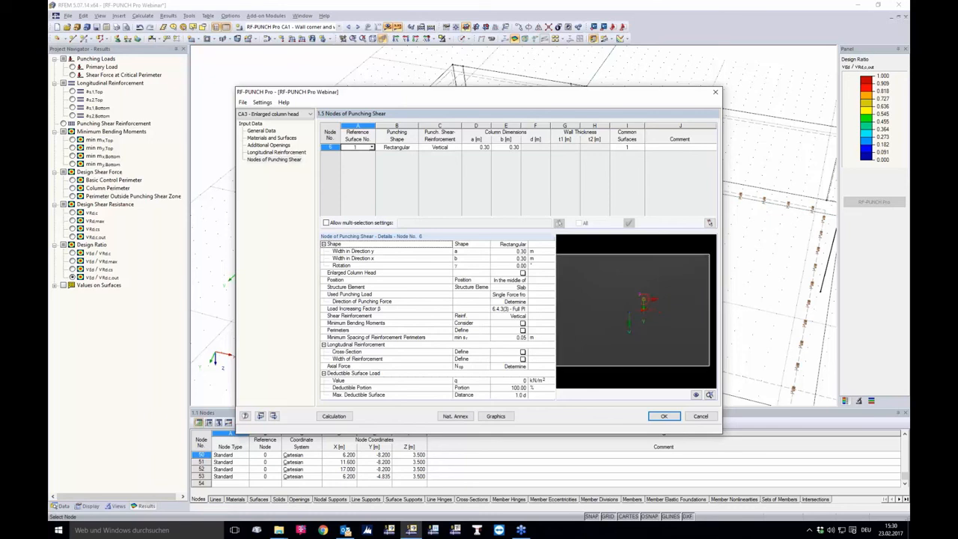
scroll(626, 250, up, 4)
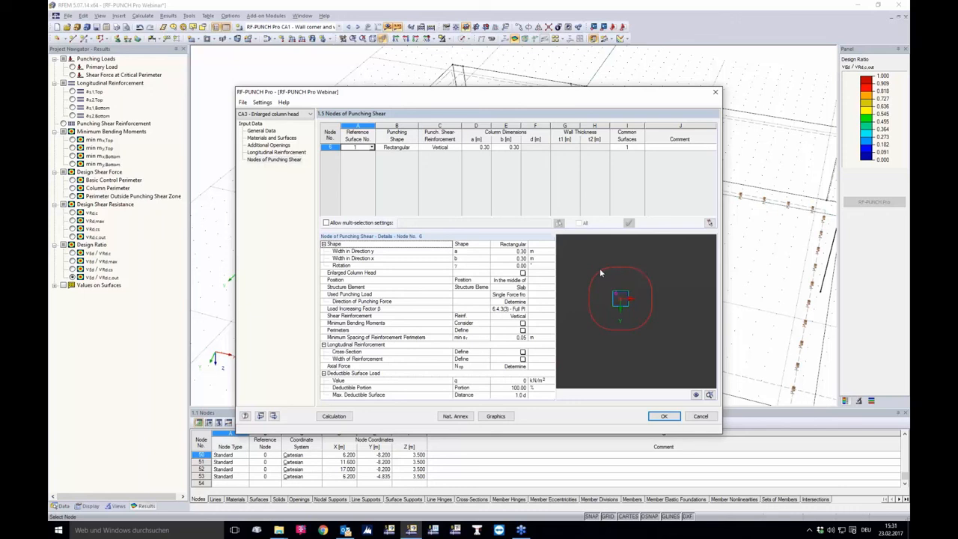
scroll(620, 308, down, 2)
scroll(621, 311, down, 1)
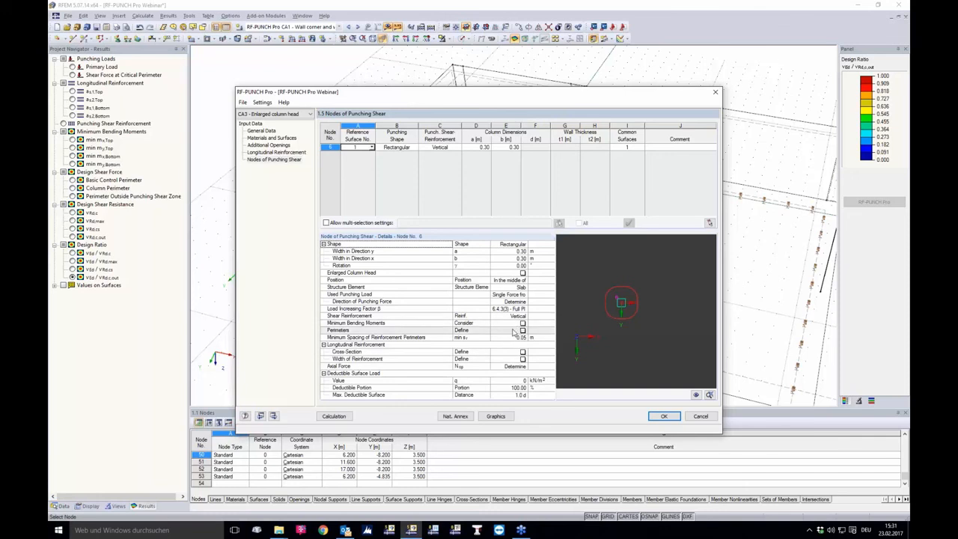
click(334, 416)
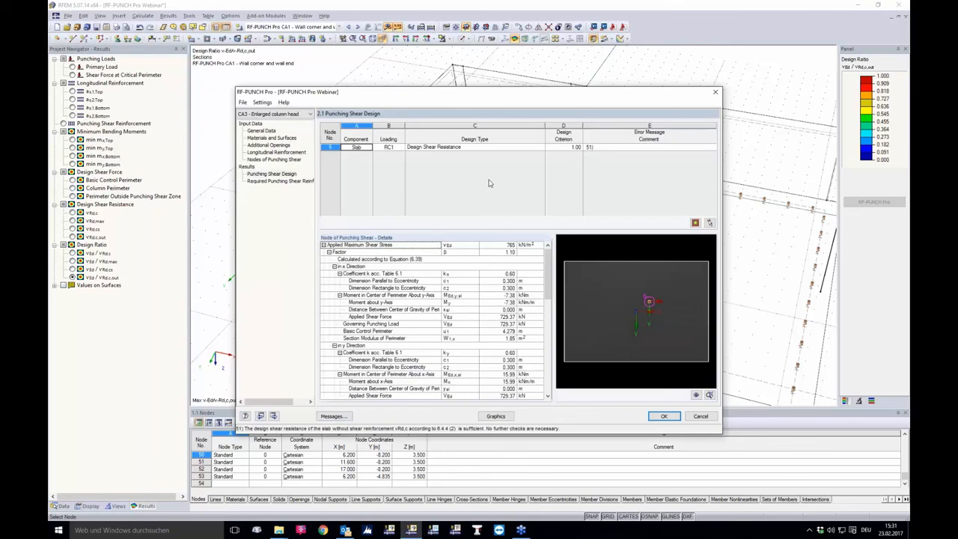
click(273, 181)
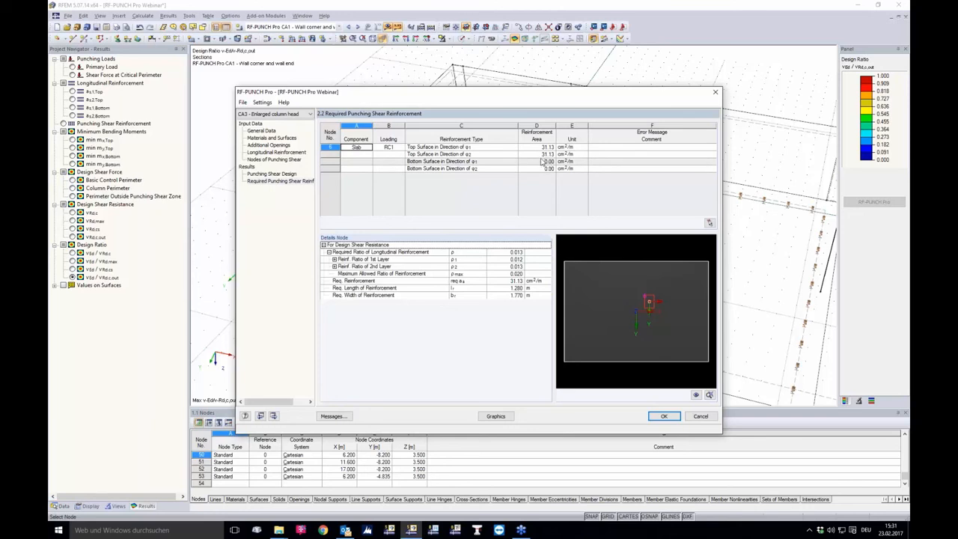
Enable the enlarged column head for punching node 6 and inspect the resulting control perimeters in the preview.
click(298, 161)
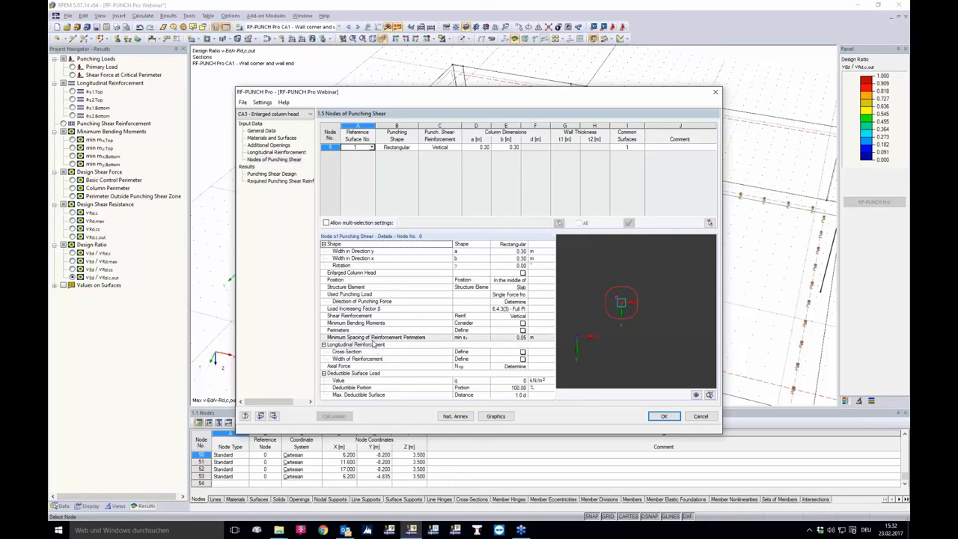
click(358, 275)
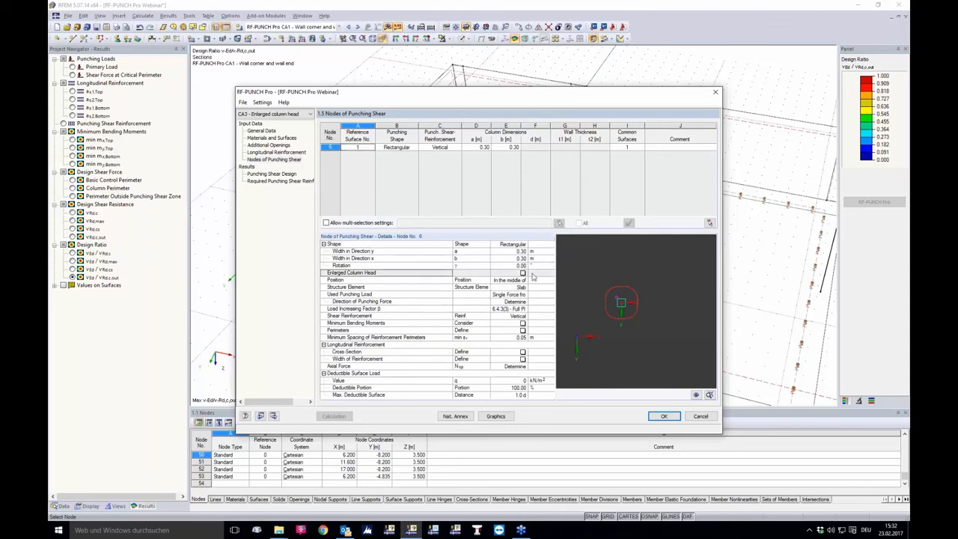
click(523, 273)
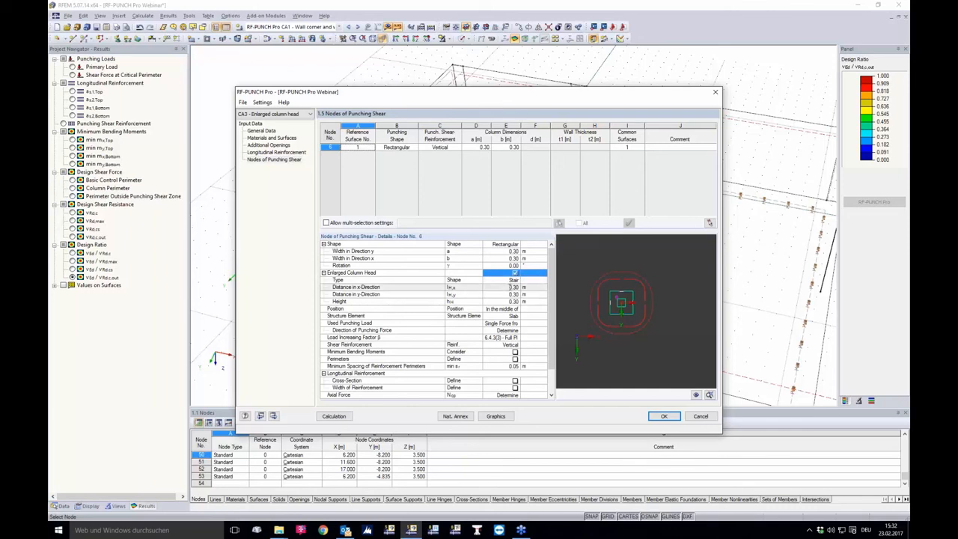
click(513, 287)
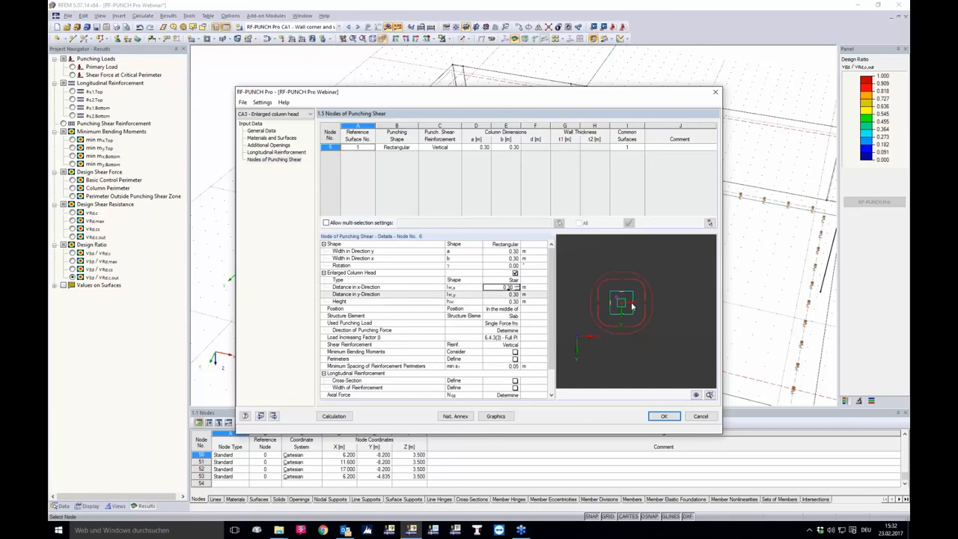
scroll(631, 305, up, 4)
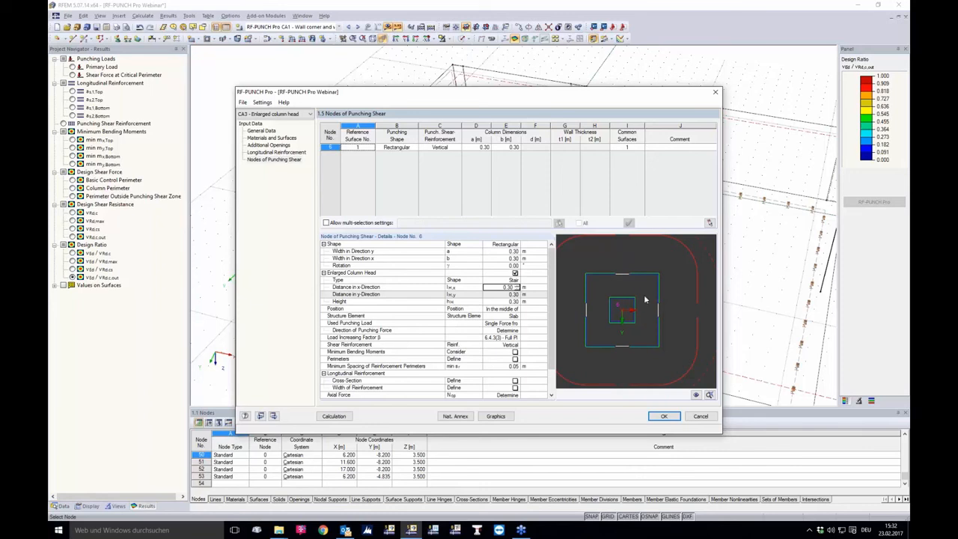
scroll(658, 298, down, 1)
scroll(632, 306, up, 1)
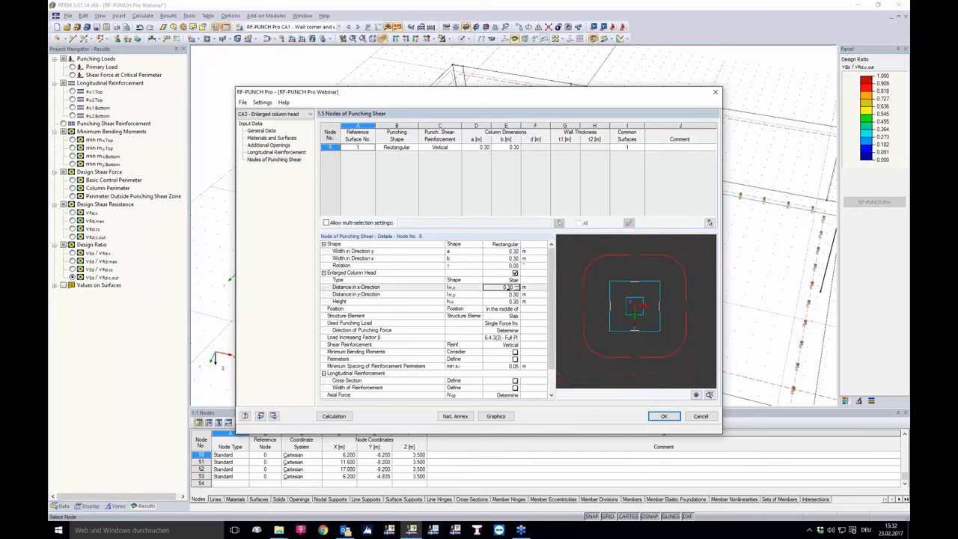
Try a column head distance of 0.45 m in the x-direction to compare the perimeters, and reset it to 0.30 m.
click(517, 285)
click(516, 285)
click(516, 285)
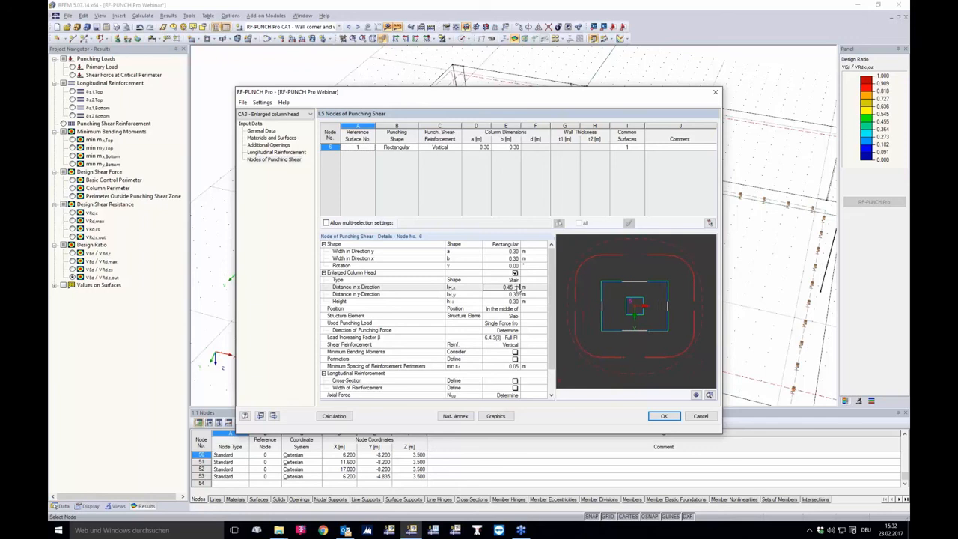
click(518, 292)
click(517, 288)
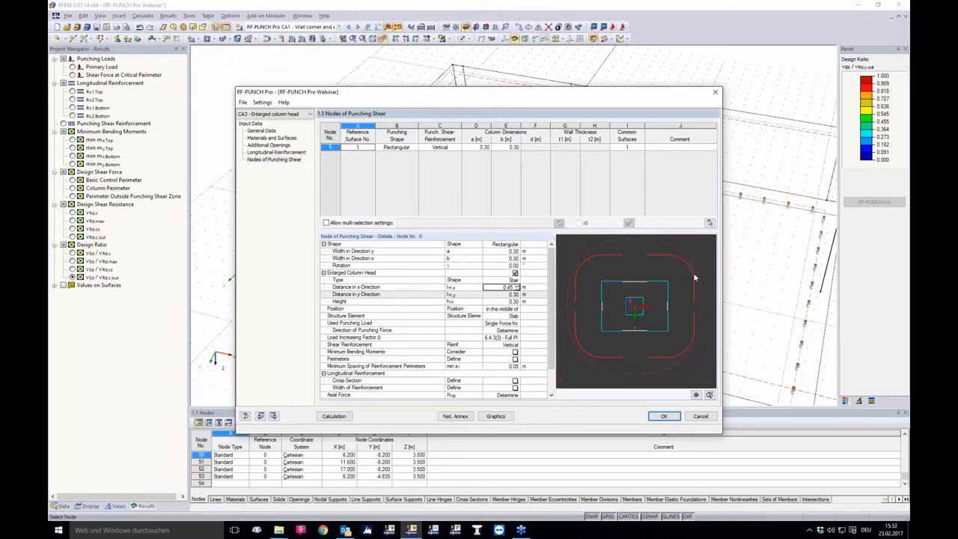
click(517, 289)
click(517, 289)
click(517, 289)
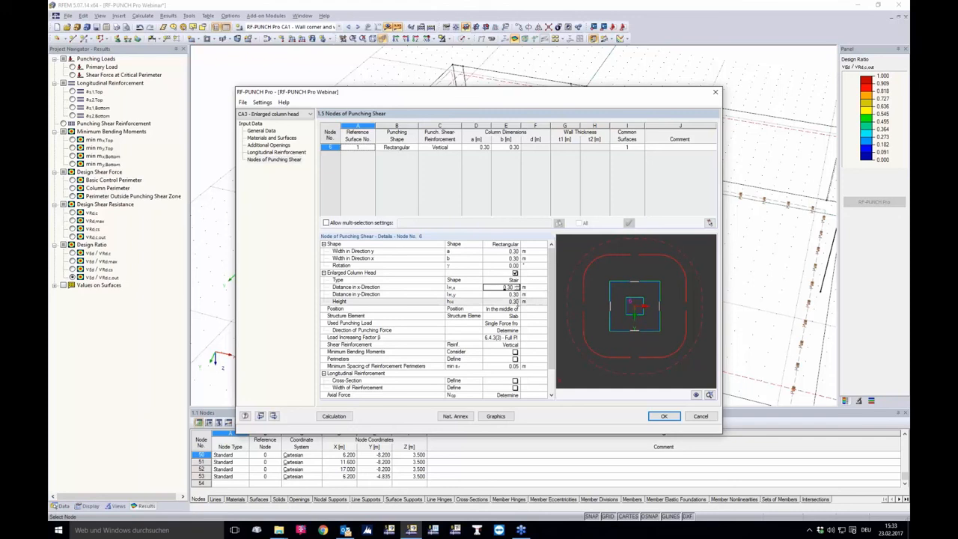
Set the height of node 6's enlarged column head to 0.10 m.
click(516, 301)
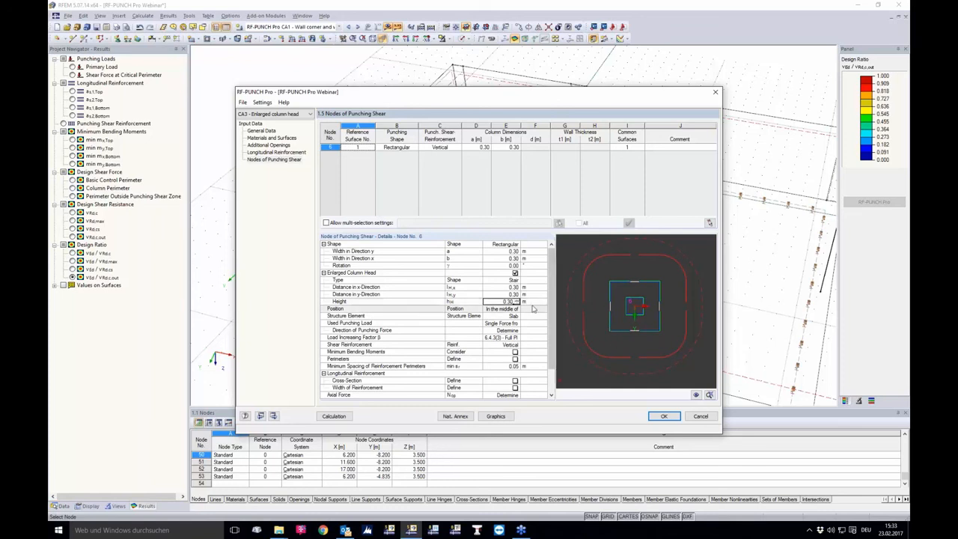
click(509, 301)
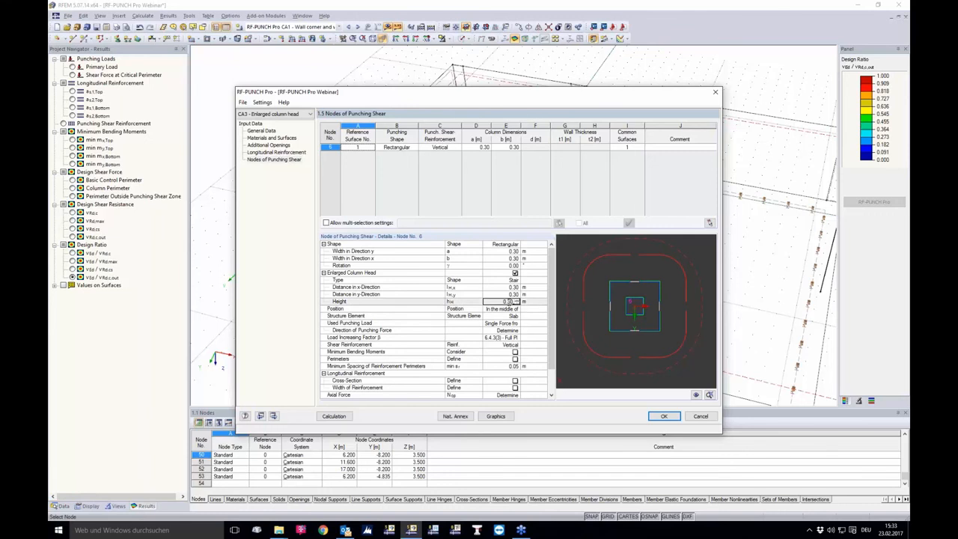
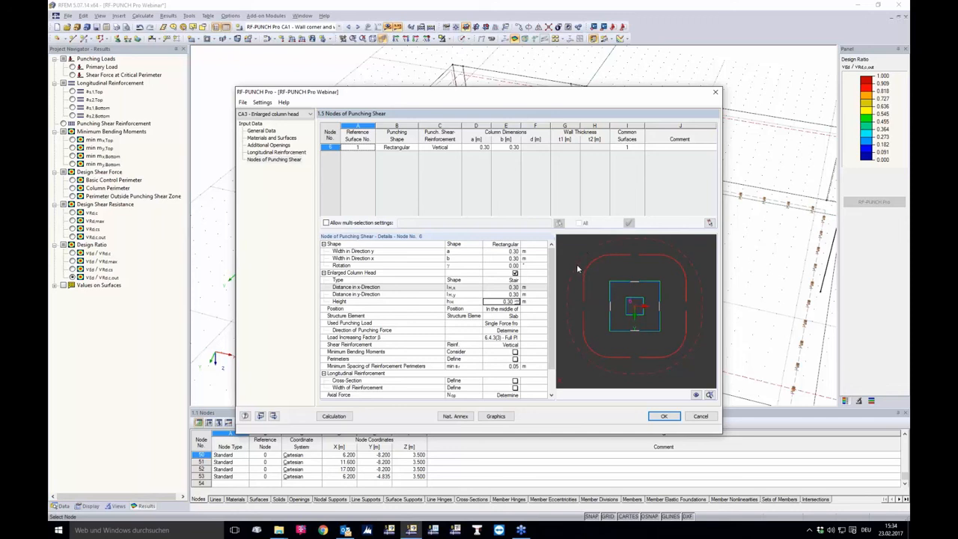
text(0.25)
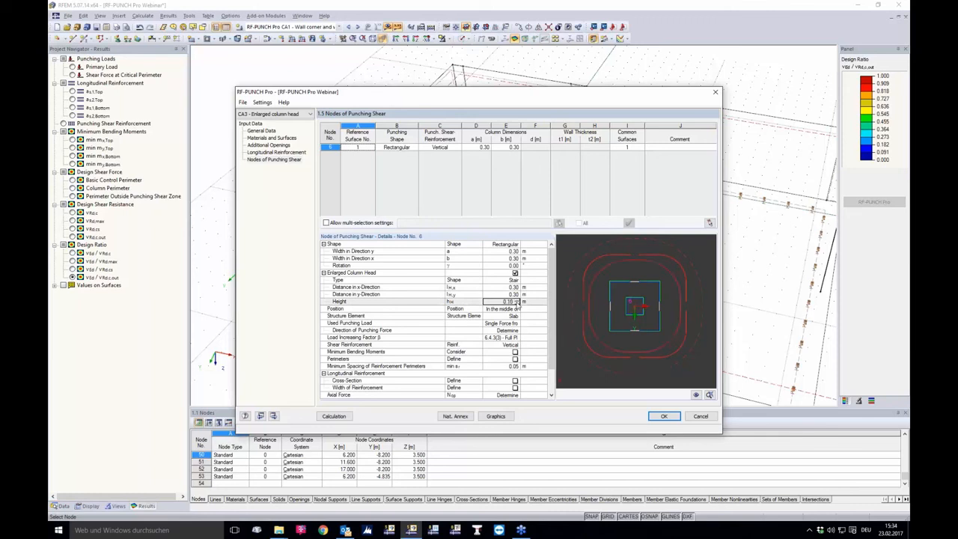
click(524, 303)
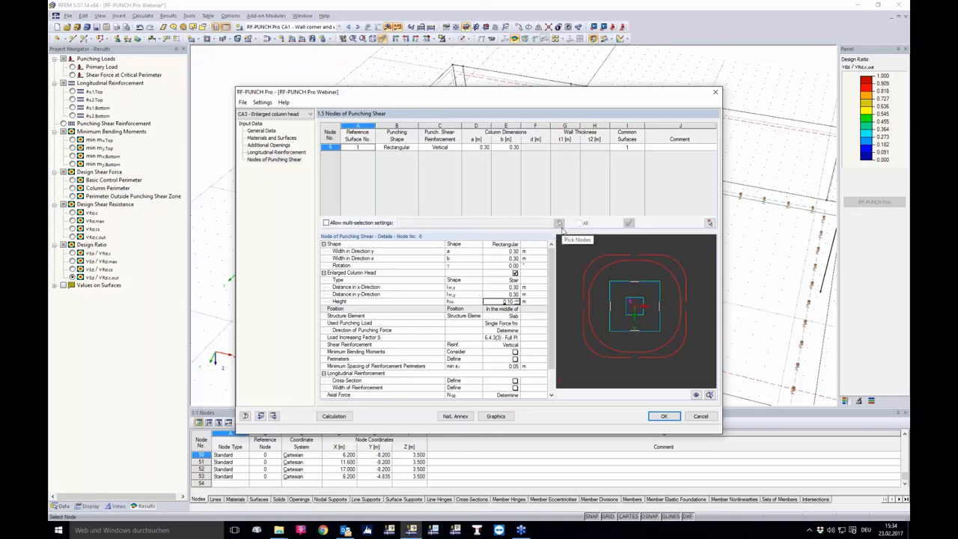
Calculate case CA3 and review the punching shear design results for the slab and the enlarged column head.
click(334, 416)
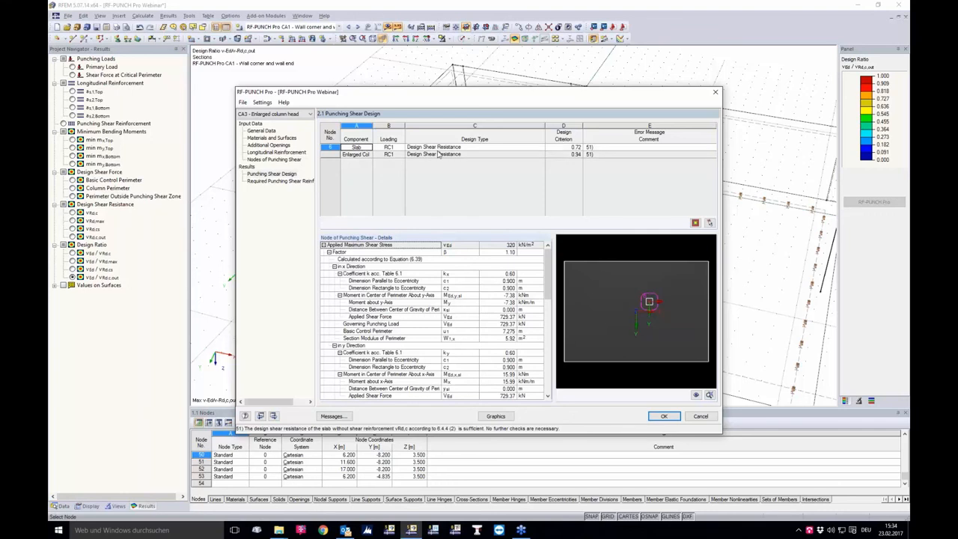
click(358, 148)
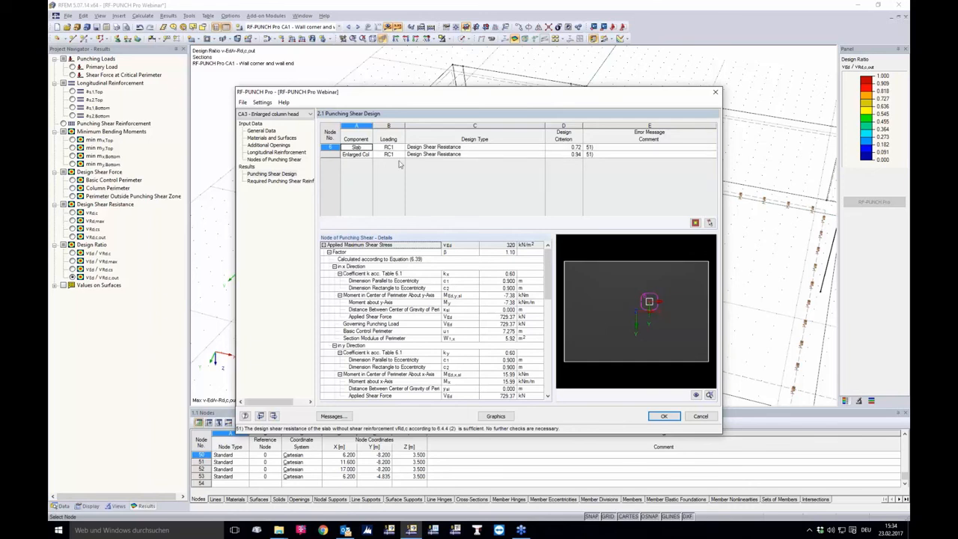
click(357, 154)
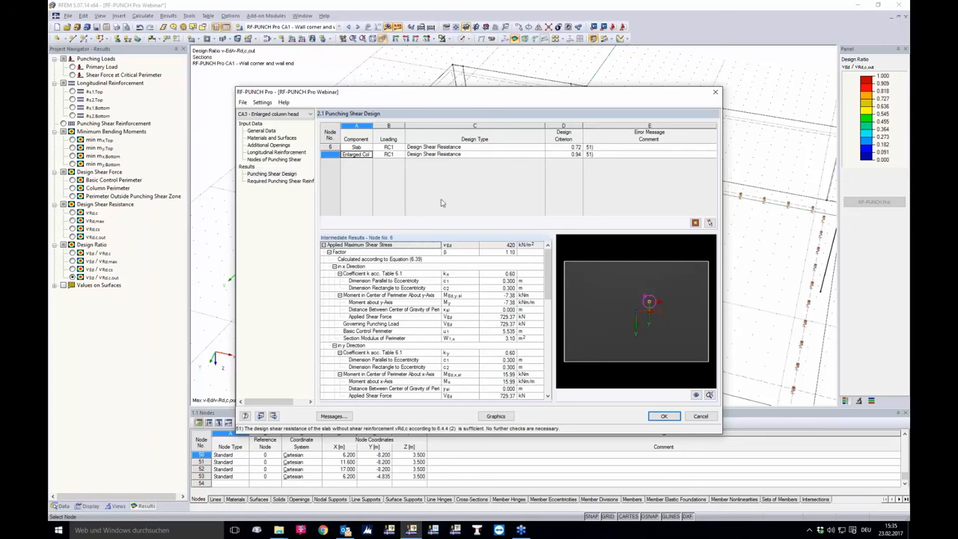
scroll(635, 296, up, 5)
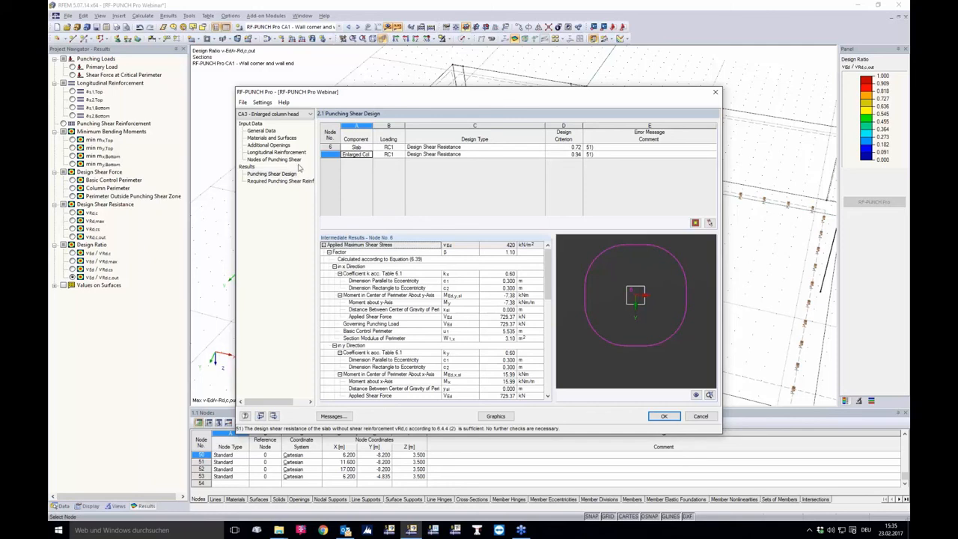
Show the CA3 results graphically in the model with the design ratio vEd/vRd,c around column node 6.
click(496, 417)
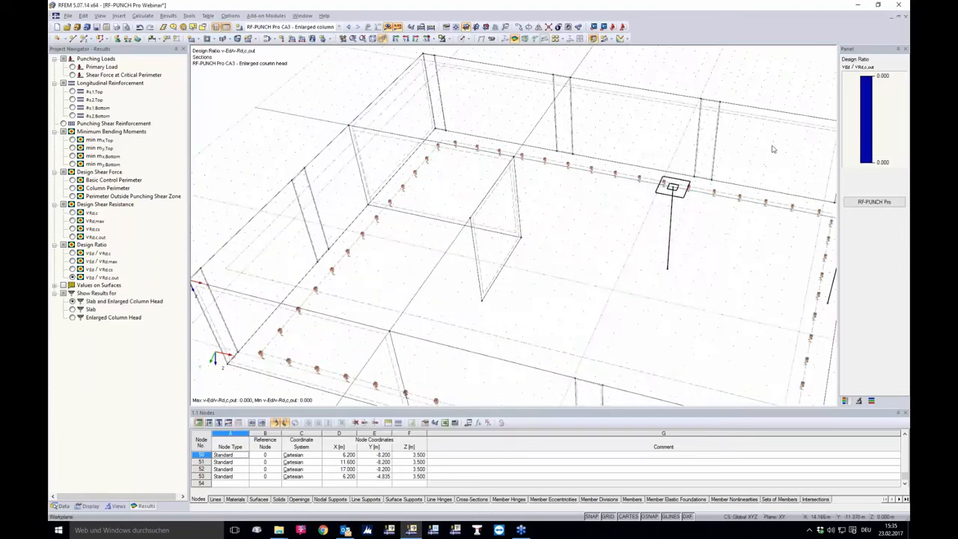
ctrl+middle_drag(537, 132, 547, 229)
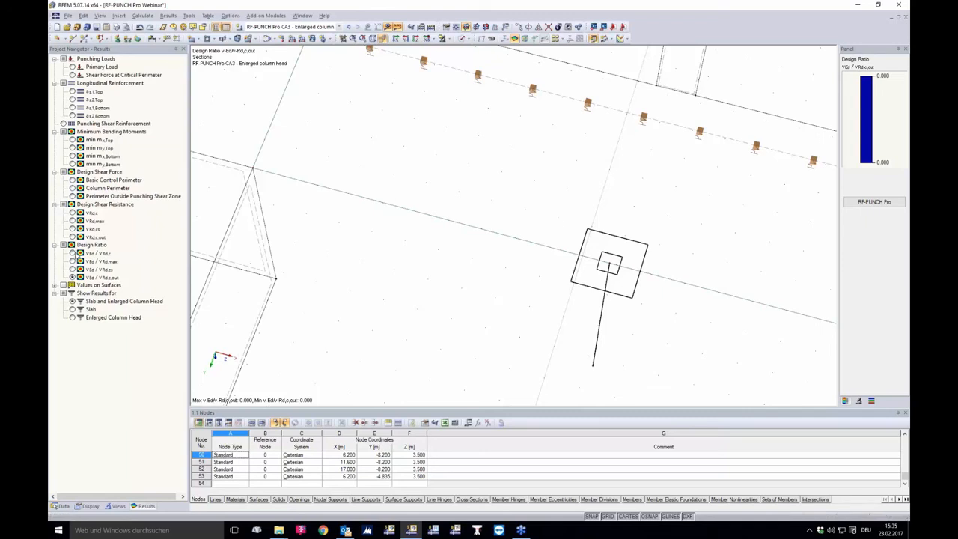
click(72, 254)
click(72, 254)
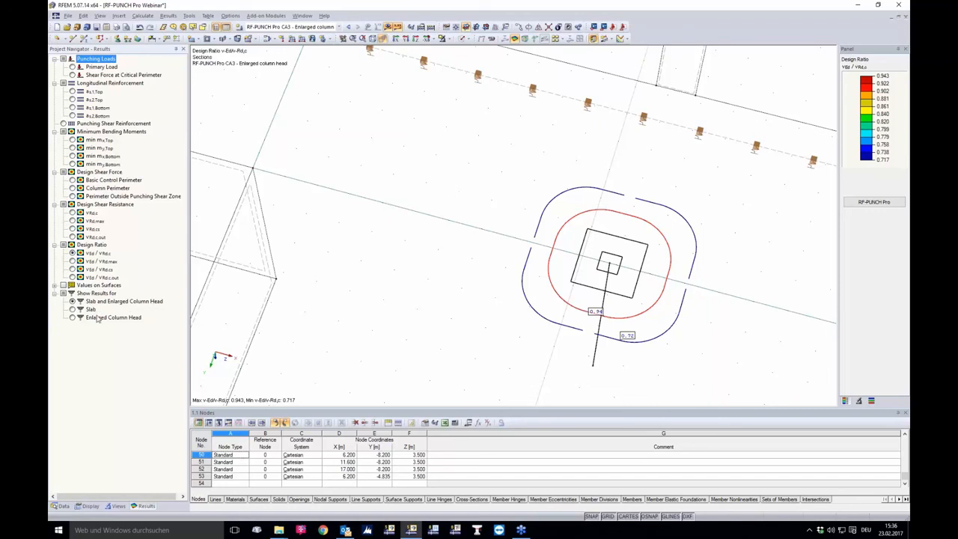
Show the design ratio for the slab only and for the enlarged column head only, comparing both perimeters.
click(73, 309)
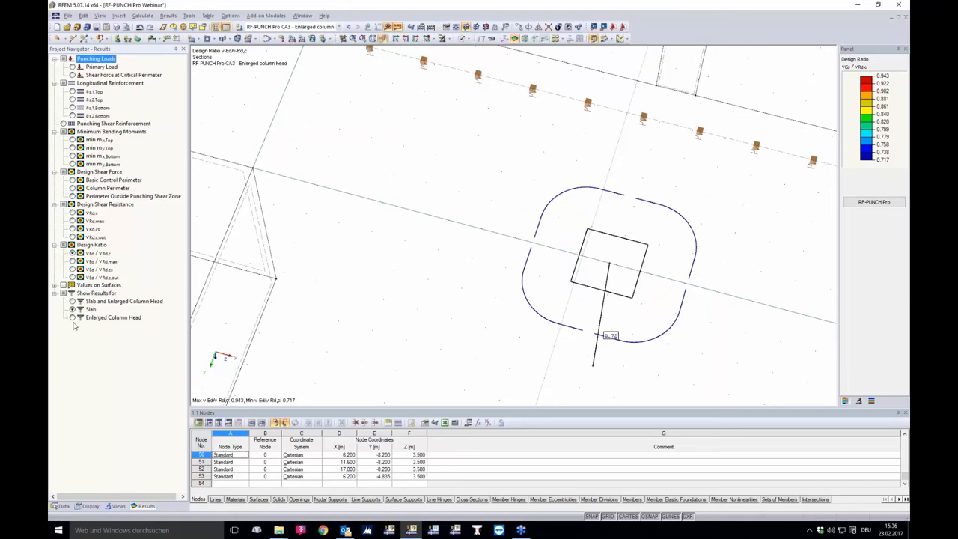
click(73, 318)
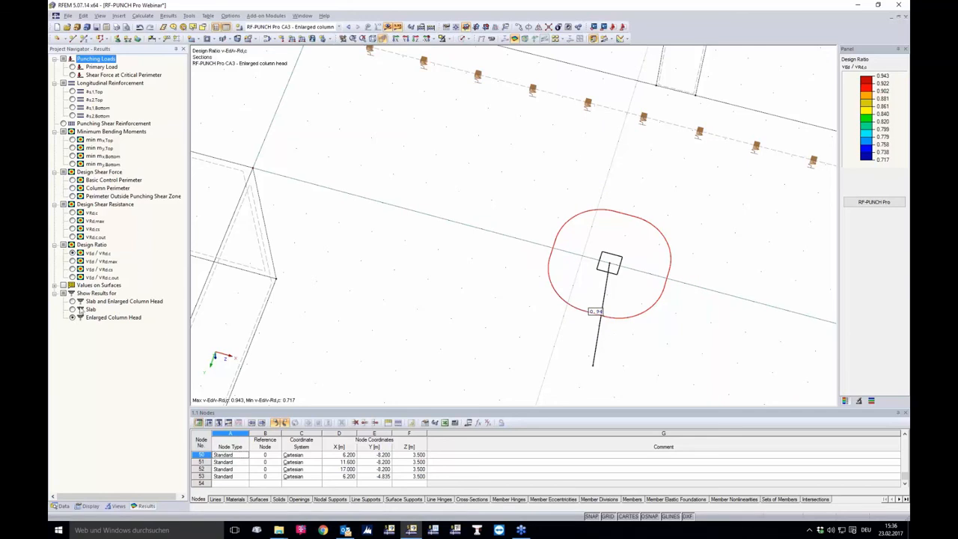
click(83, 313)
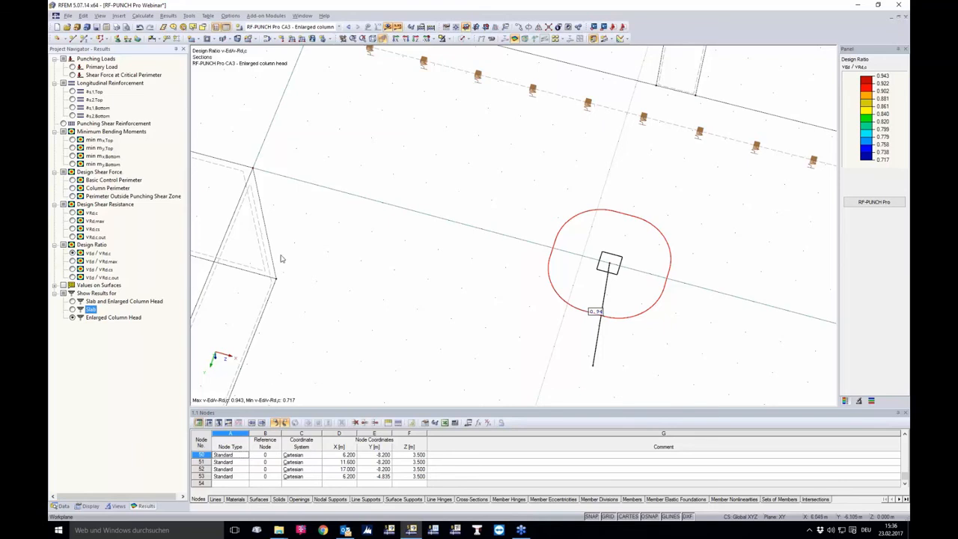
Create a new RF-PUNCH Pro case no. 4 with the description "Foundation slab" and select result combination RC1 for design.
click(875, 202)
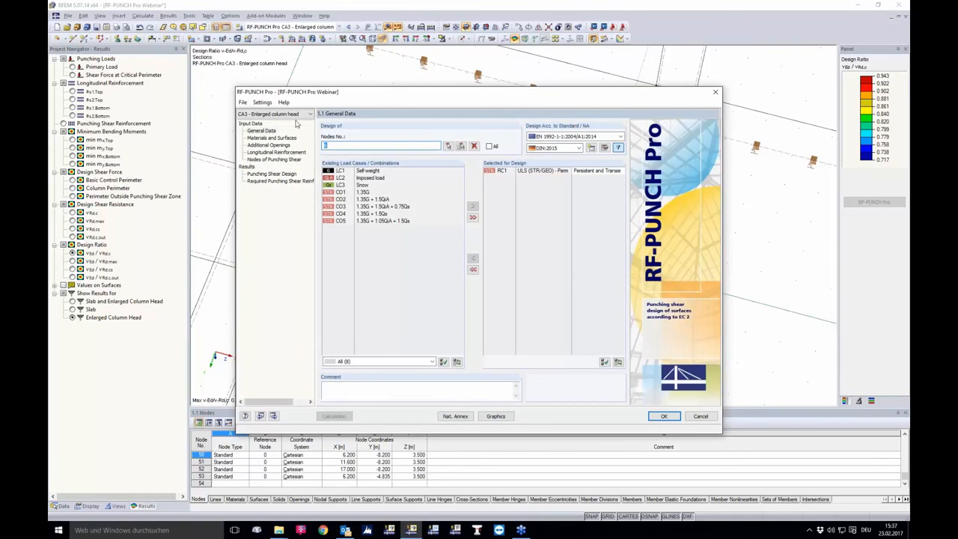
click(245, 103)
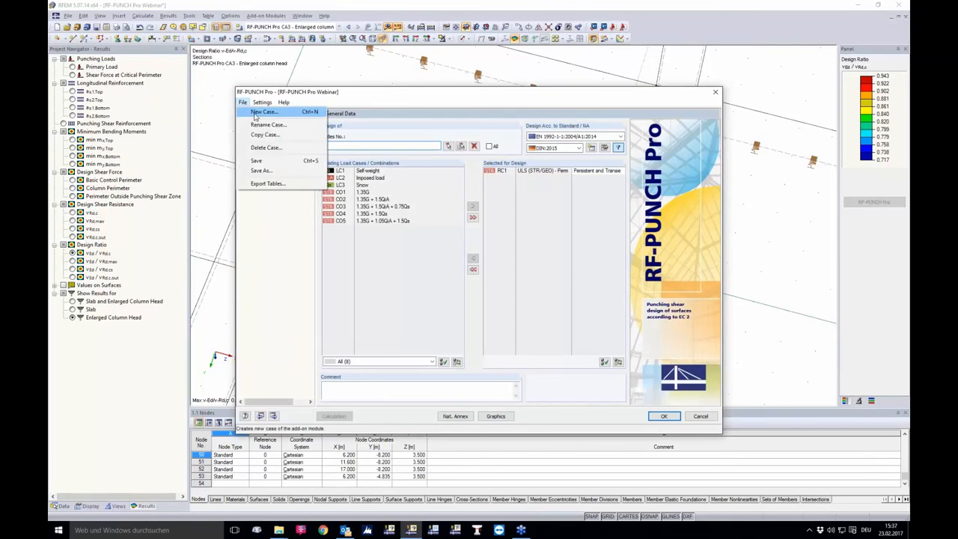
click(259, 118)
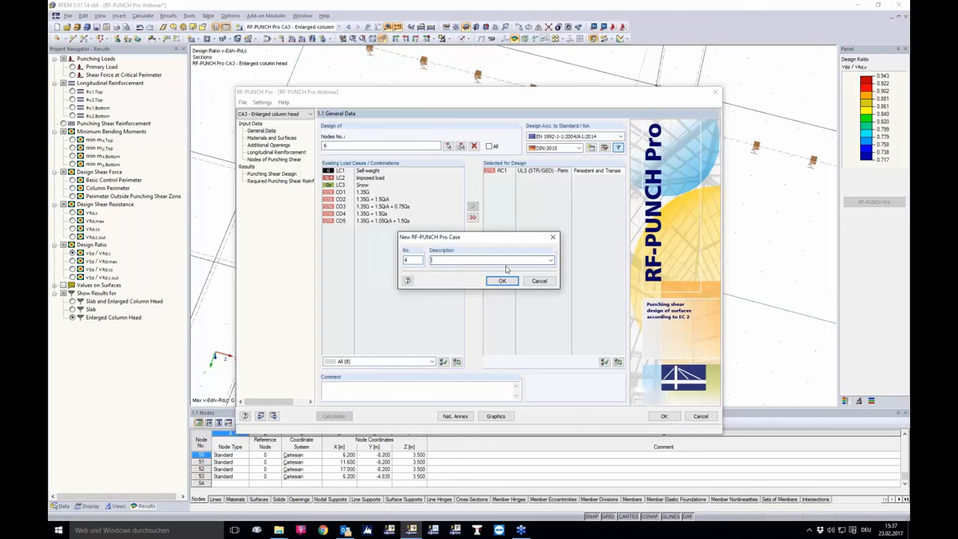
text(Foundation slab)
key(Return)
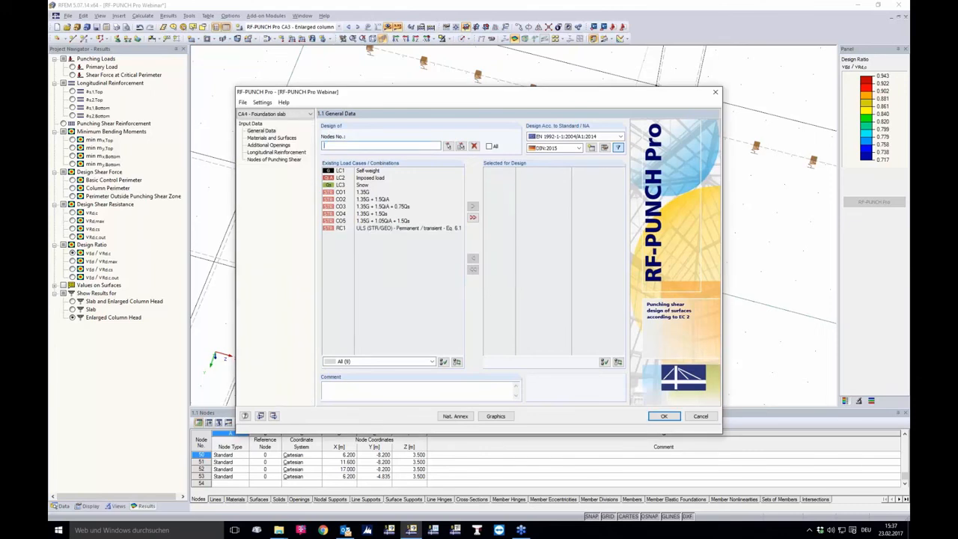
click(364, 228)
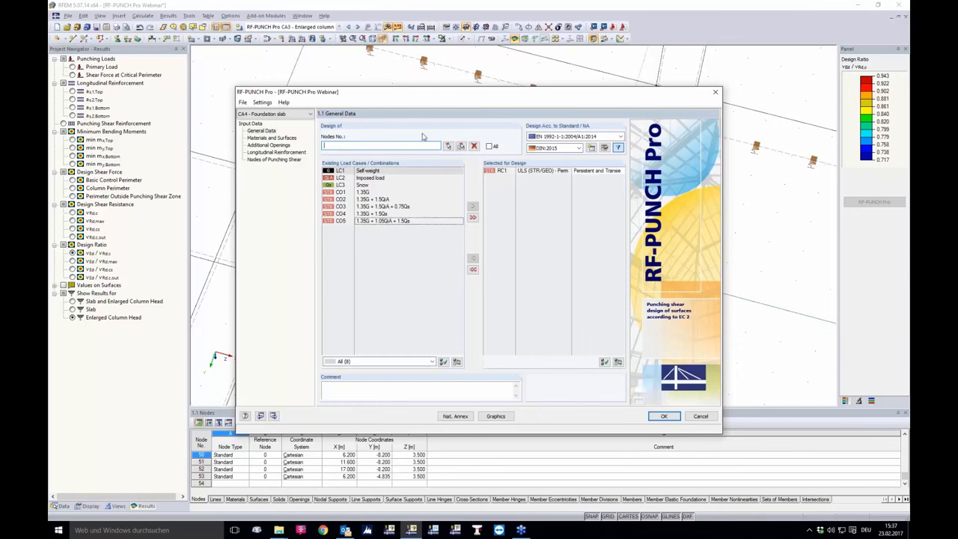
Pick wall nodes 50 and 53 graphically in the model as the nodes to design in the foundation slab case.
click(447, 148)
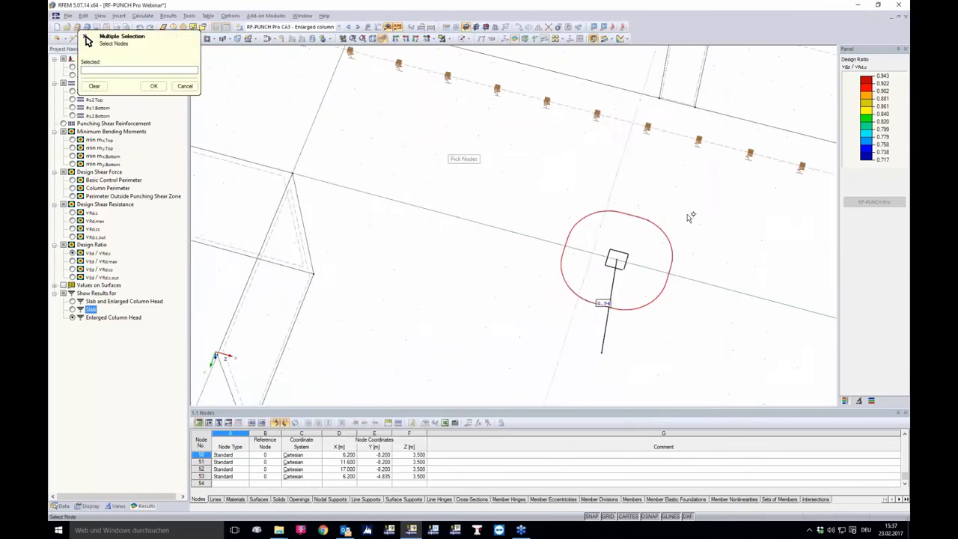
scroll(629, 224, up, 5)
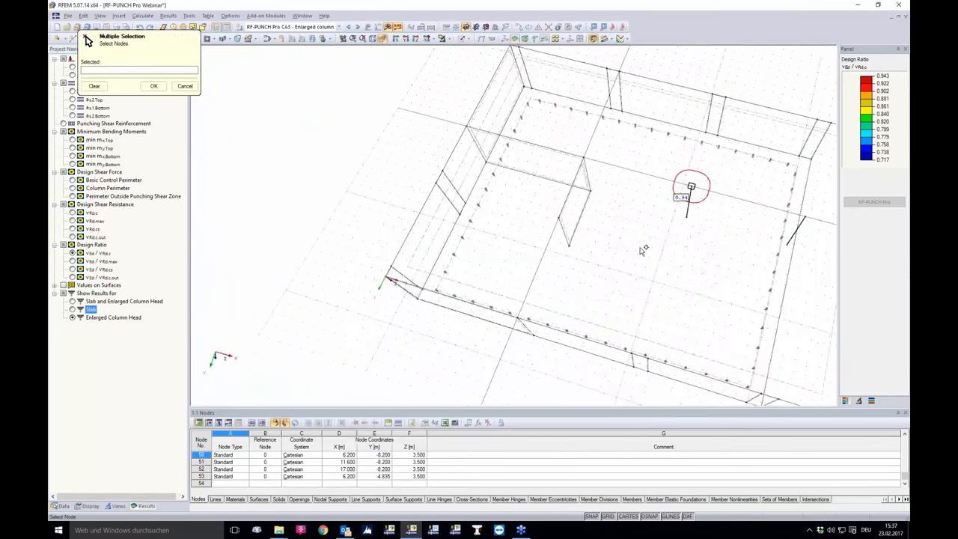
click(597, 198)
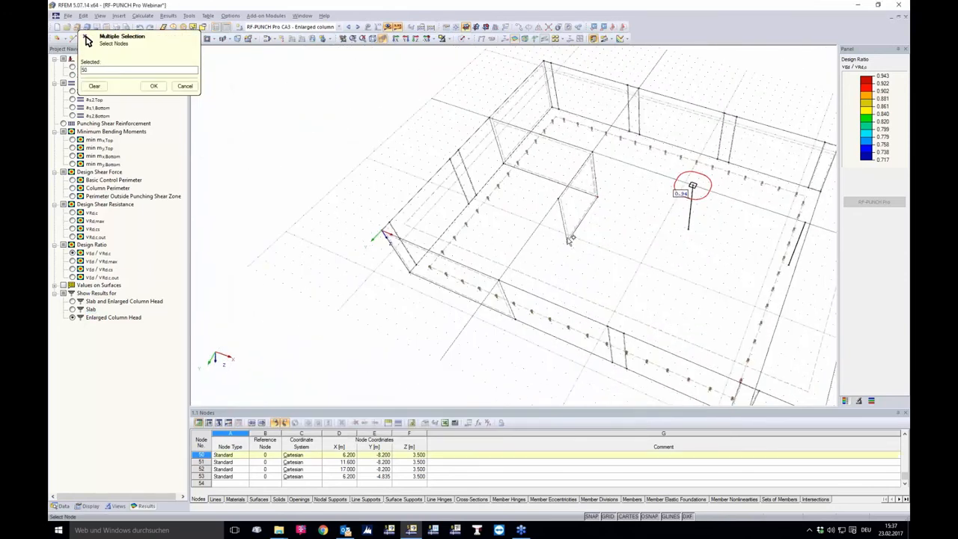
click(616, 237)
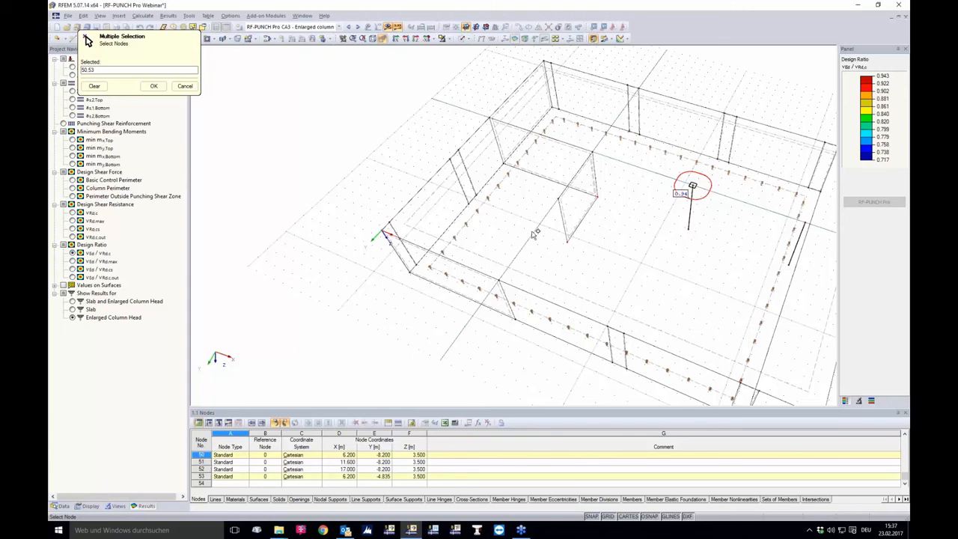
click(153, 87)
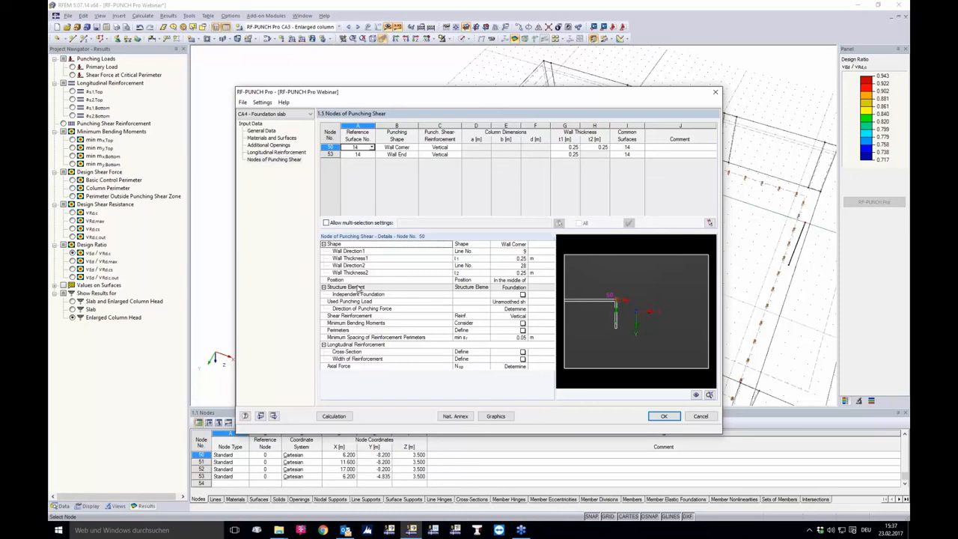
Check the structure element setting of node 50 and review the punching shear details of node 53.
click(519, 288)
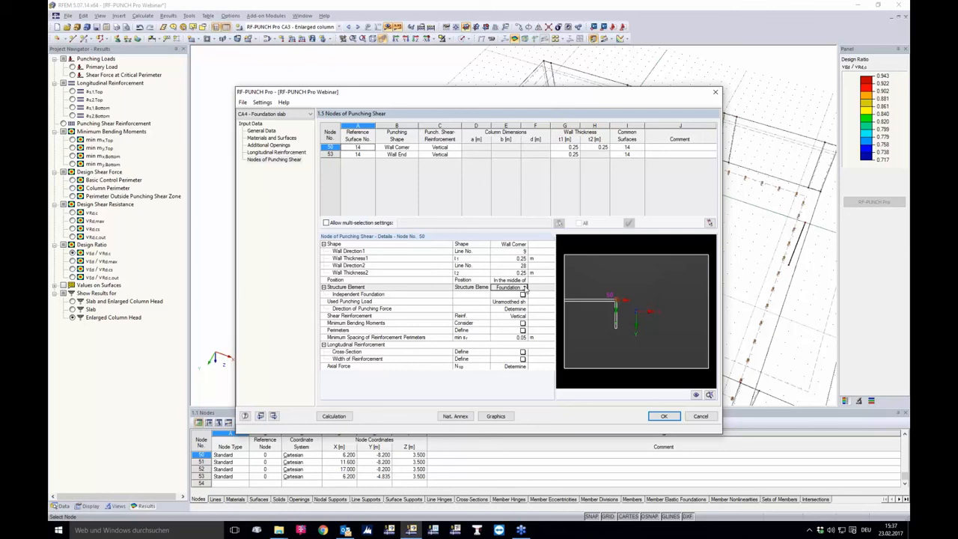
click(525, 287)
click(526, 289)
click(371, 156)
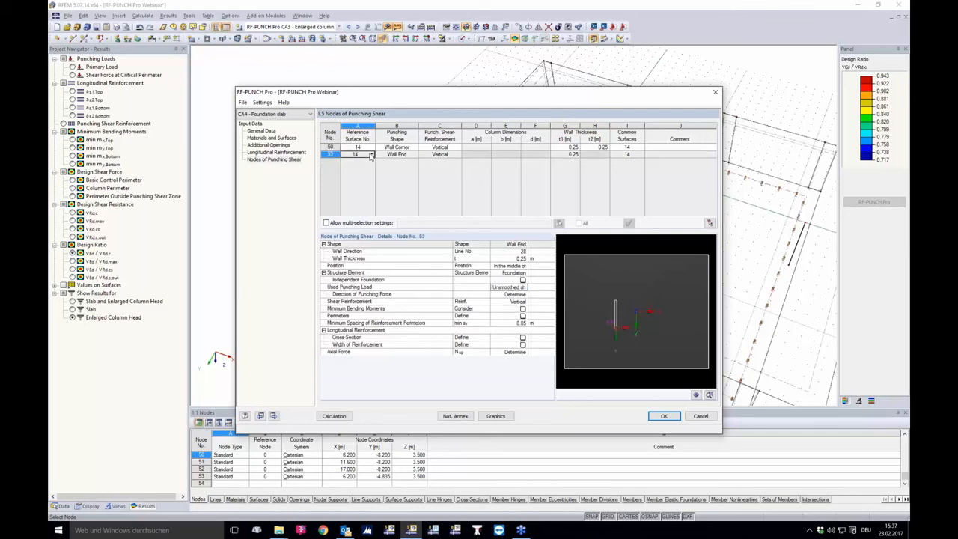
click(408, 253)
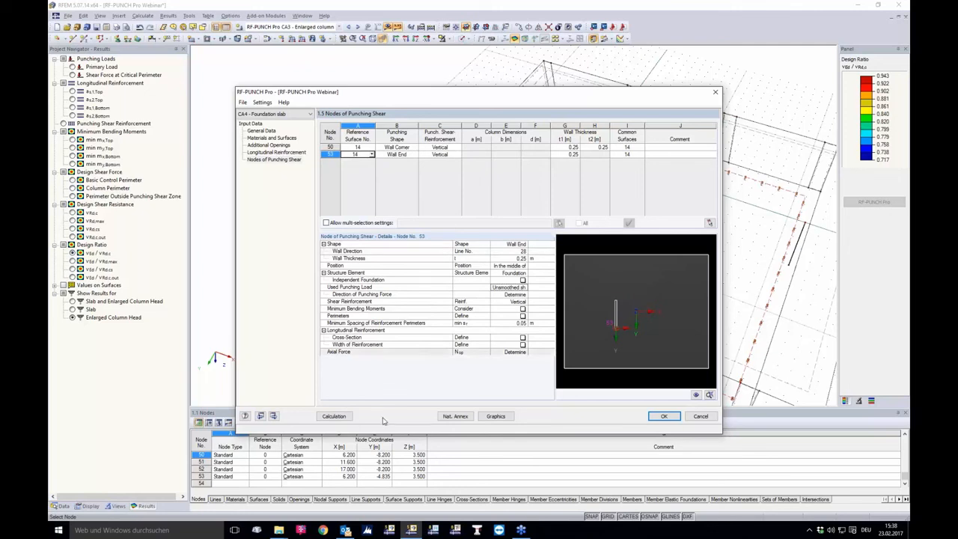
Calculate case CA4 and examine the control perimeter at node 50 up close in the results preview.
click(336, 417)
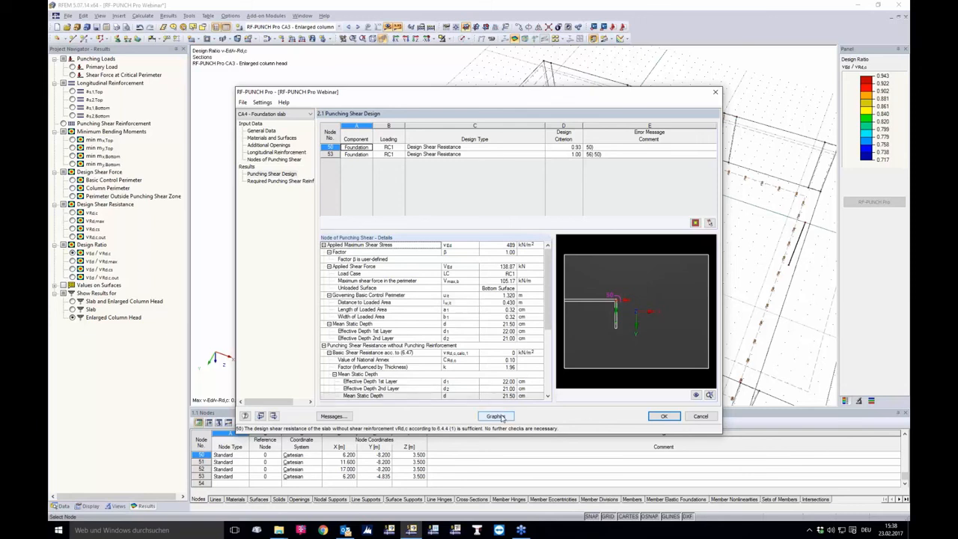
scroll(615, 301, up, 7)
scroll(620, 288, up, 3)
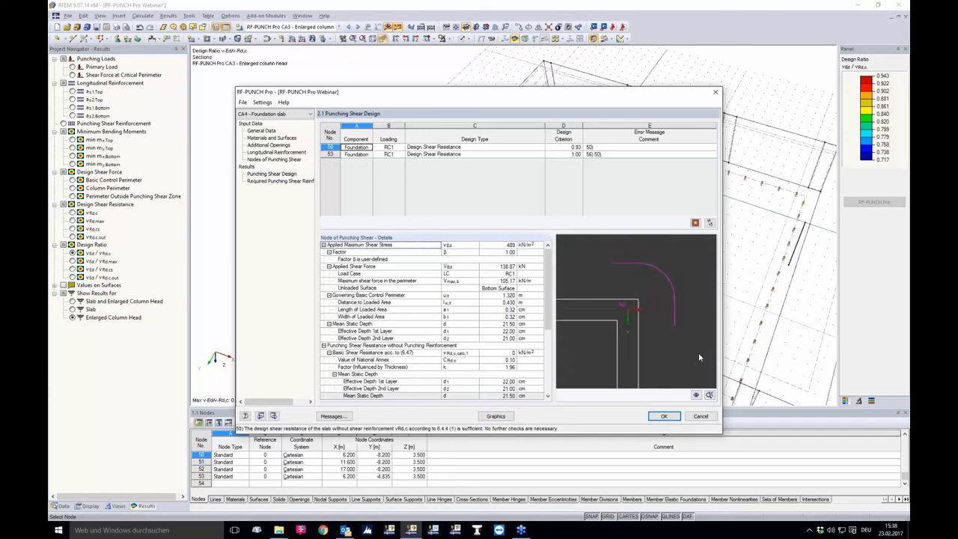
scroll(642, 289, down, 1)
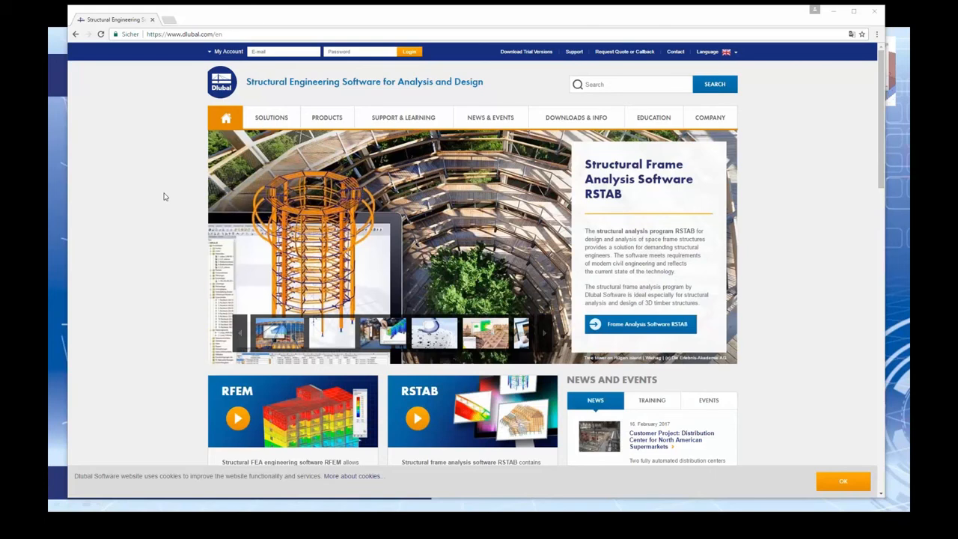
On the Dlubal website in the browser, open the RFEM add-on modules page for reinforced concrete structures and look for RF-PUNCH Pro.
scroll(164, 196, down, 2)
scroll(142, 193, up, 2)
mouse_move(270, 122)
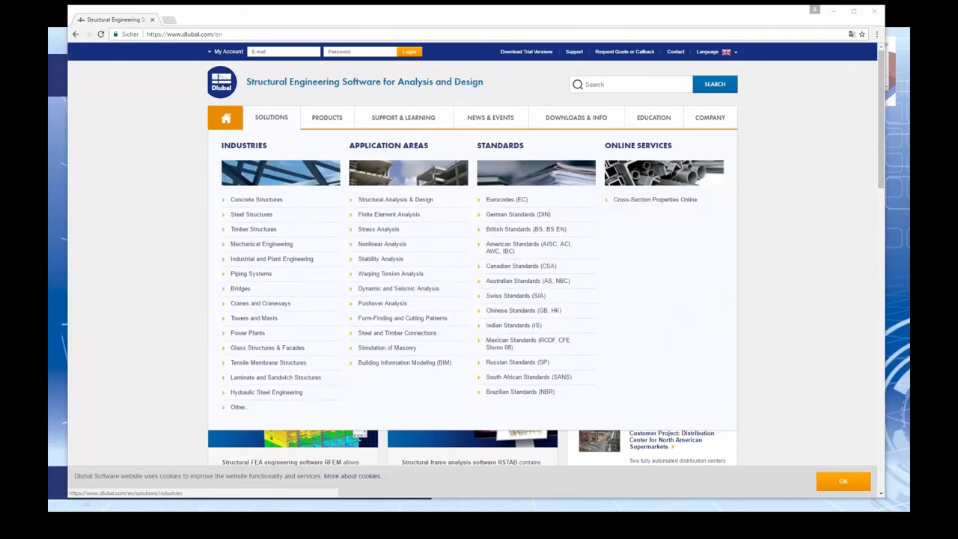
mouse_move(311, 119)
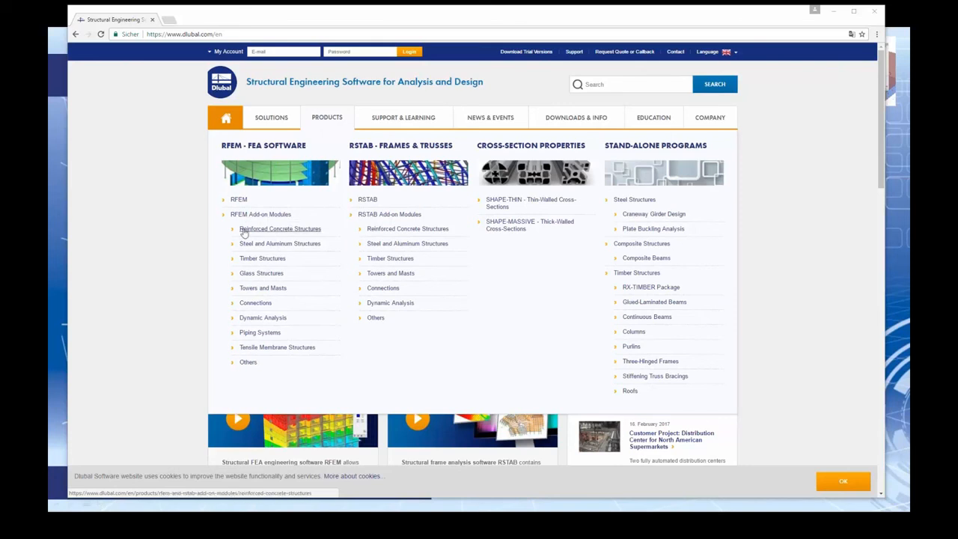
click(280, 230)
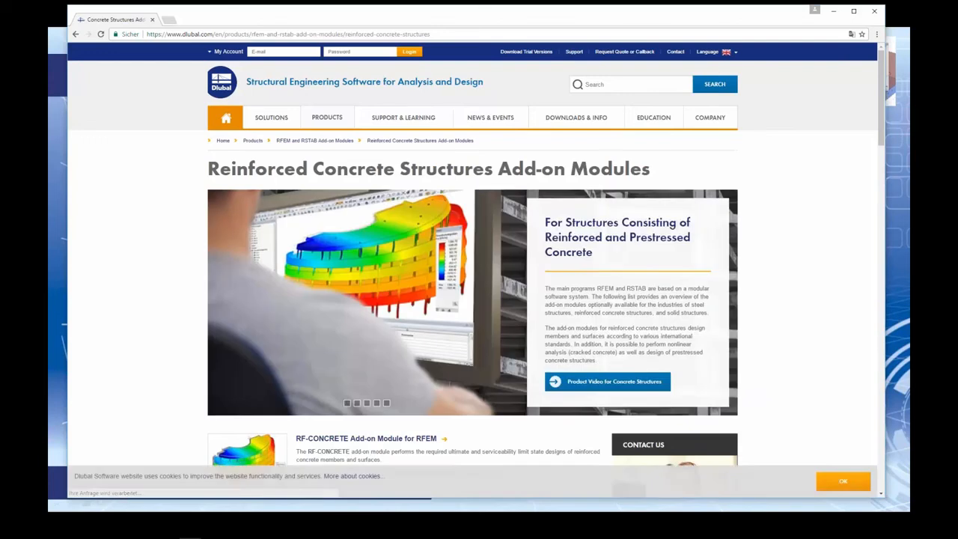
scroll(477, 269, down, 3)
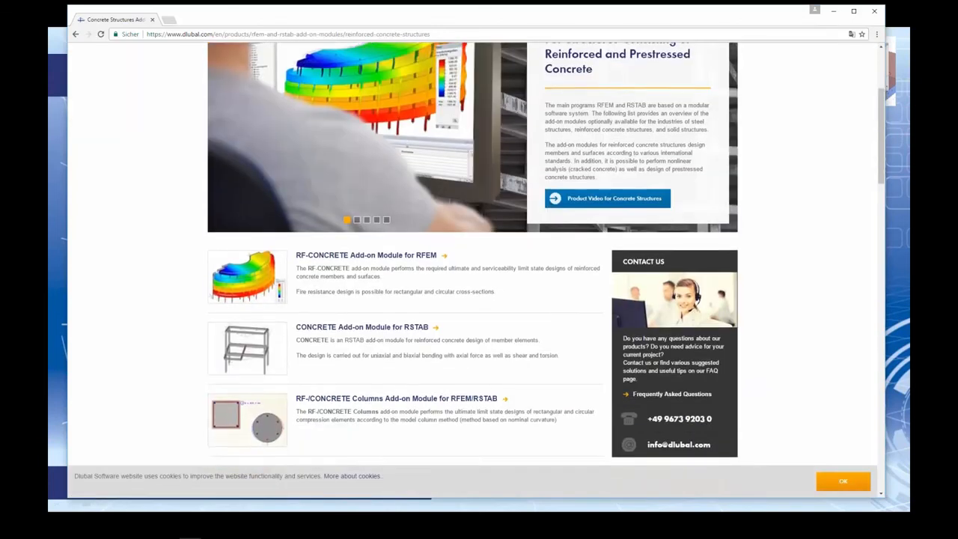
scroll(430, 249, down, 3)
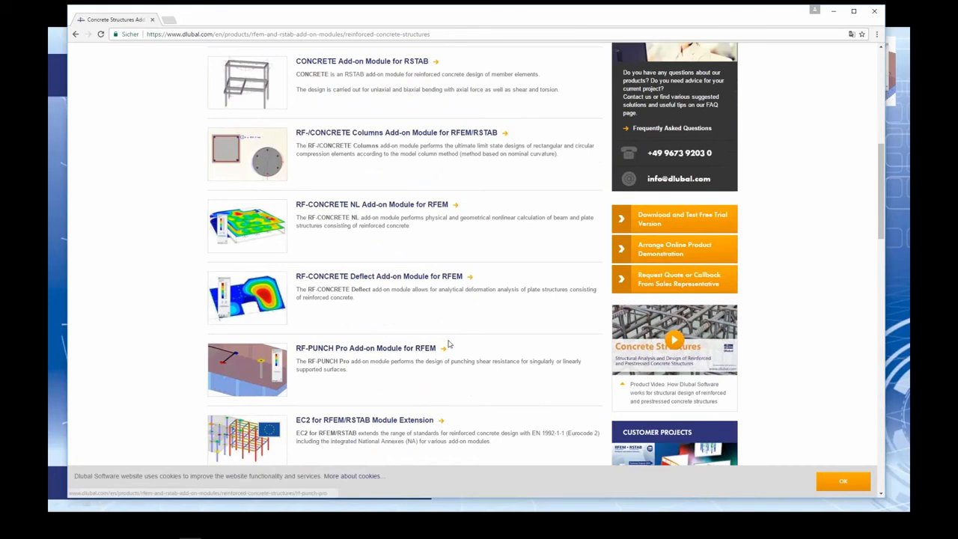
scroll(450, 344, up, 6)
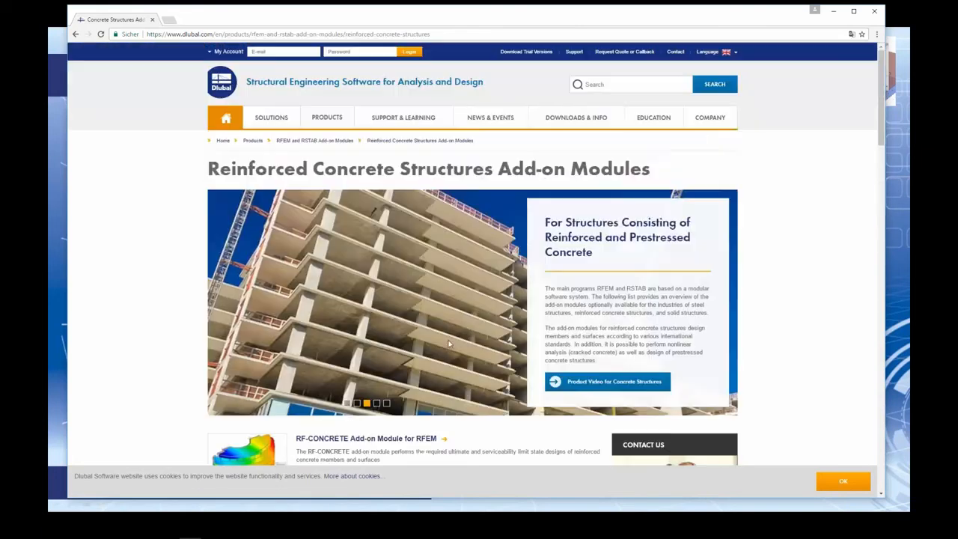
Open the Trade Fairs & Conferences page of the Dlubal website and look through the listed events.
mouse_move(576, 120)
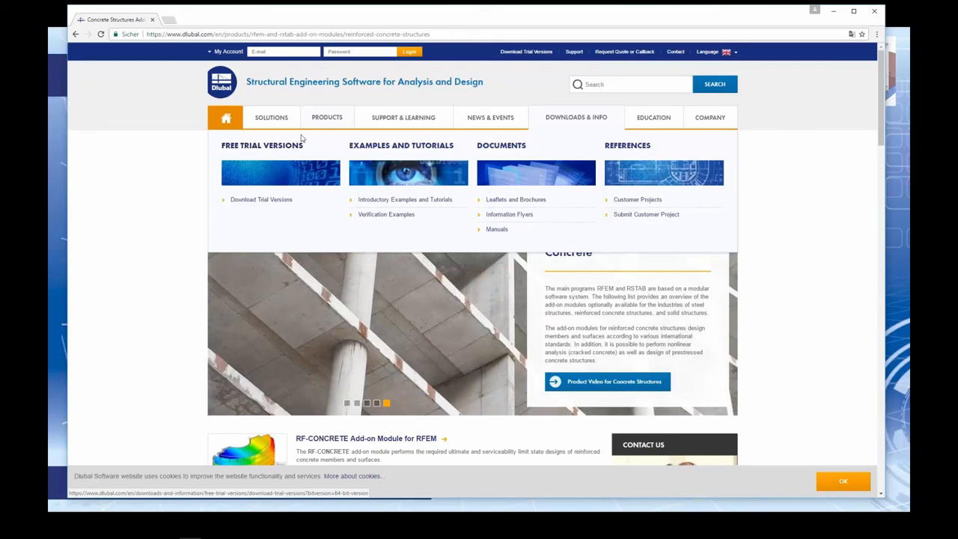
mouse_move(456, 136)
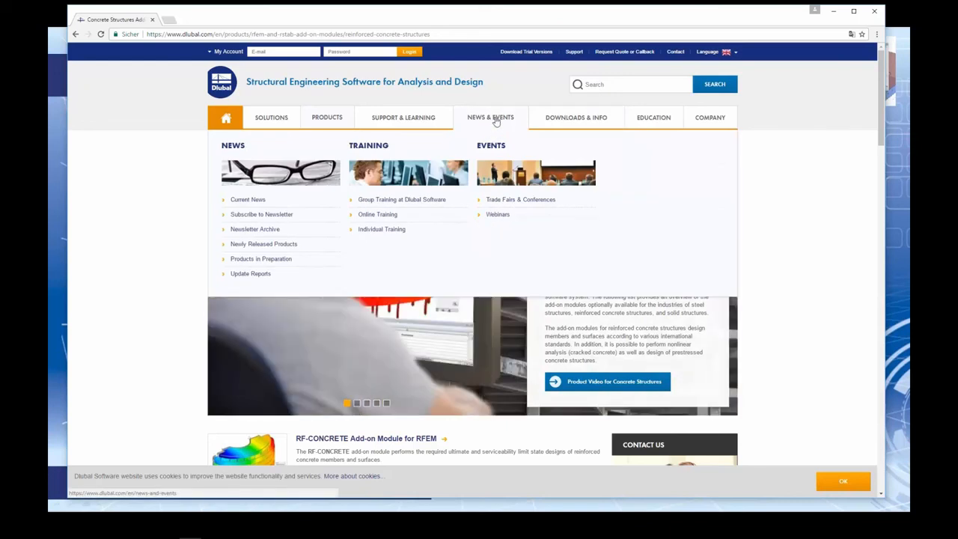
click(513, 201)
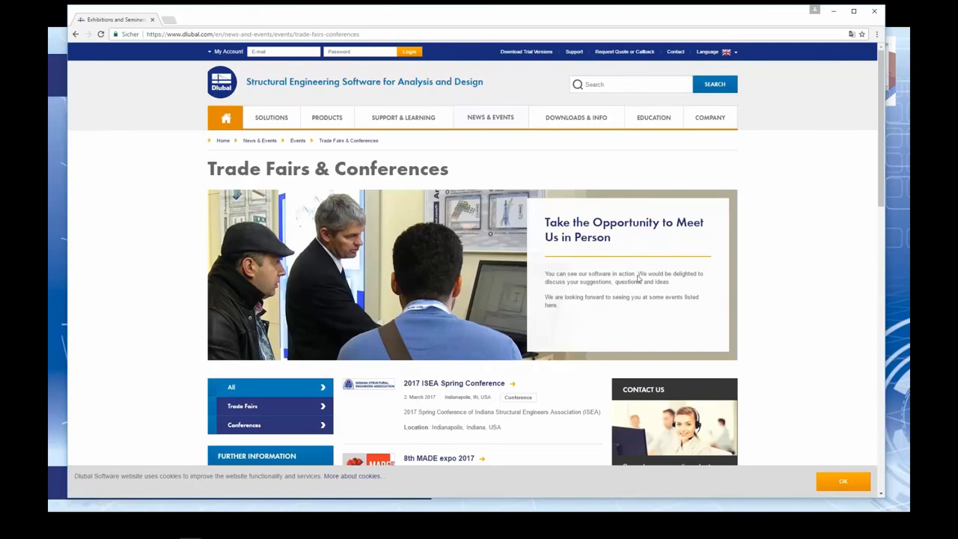
scroll(516, 287, down, 3)
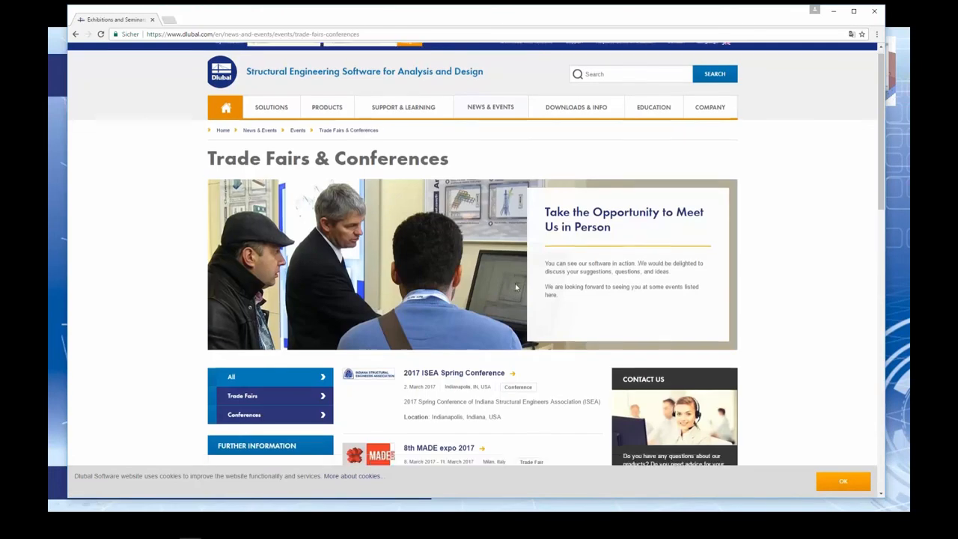
scroll(516, 287, down, 1)
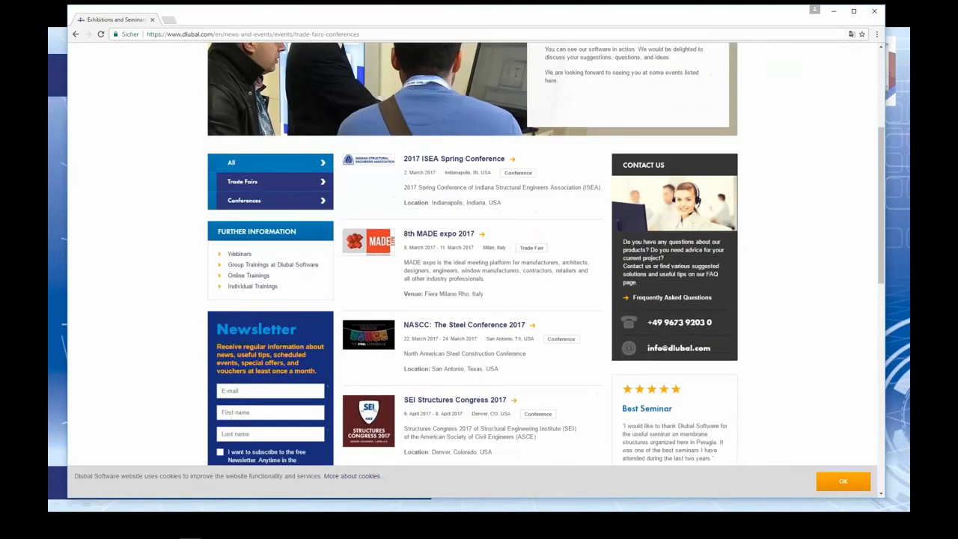
scroll(362, 199, down, 4)
drag(492, 113, 425, 113)
scroll(457, 249, up, 4)
drag(450, 203, 503, 209)
click(481, 184)
Open Dlubal's YouTube channel from the website footer, pause the introductory video and show the channel's video list.
scroll(408, 192, down, 10)
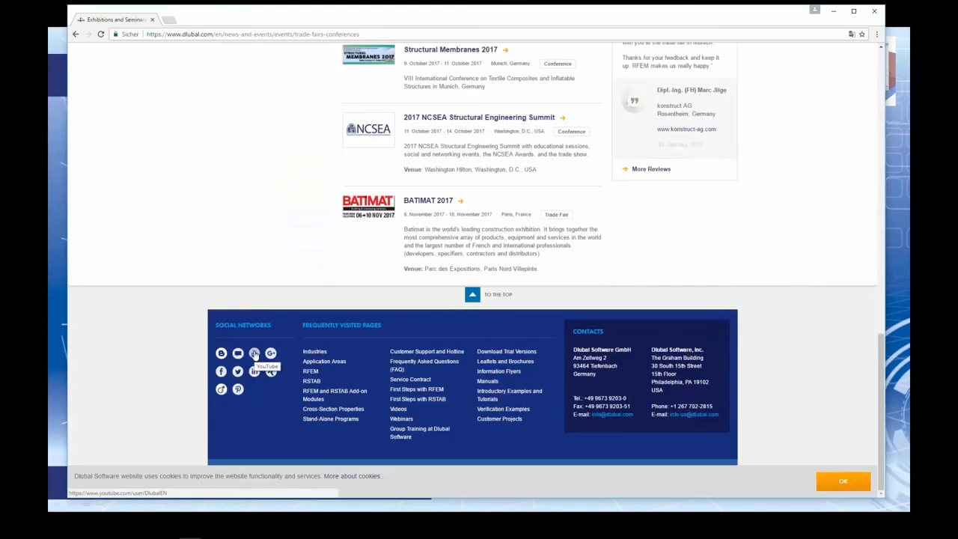
click(254, 353)
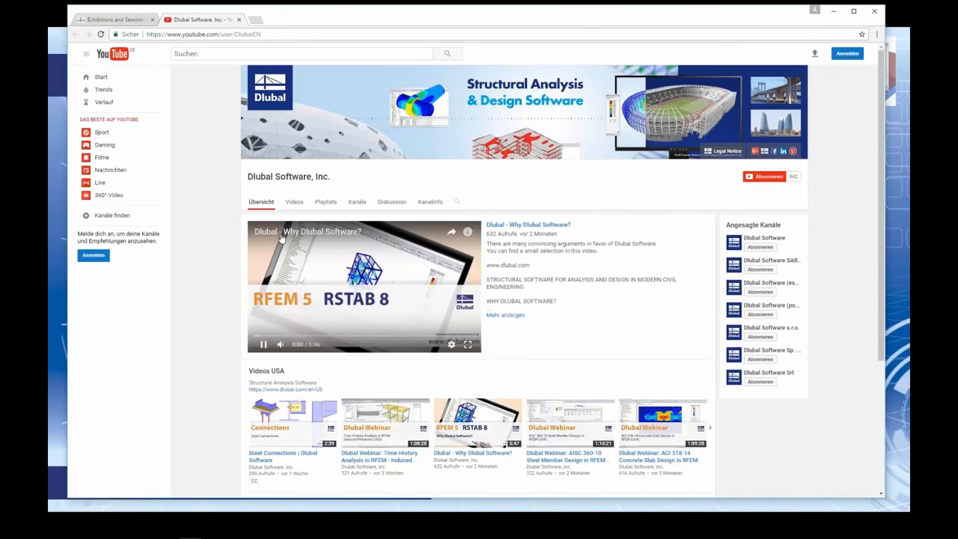
click(263, 344)
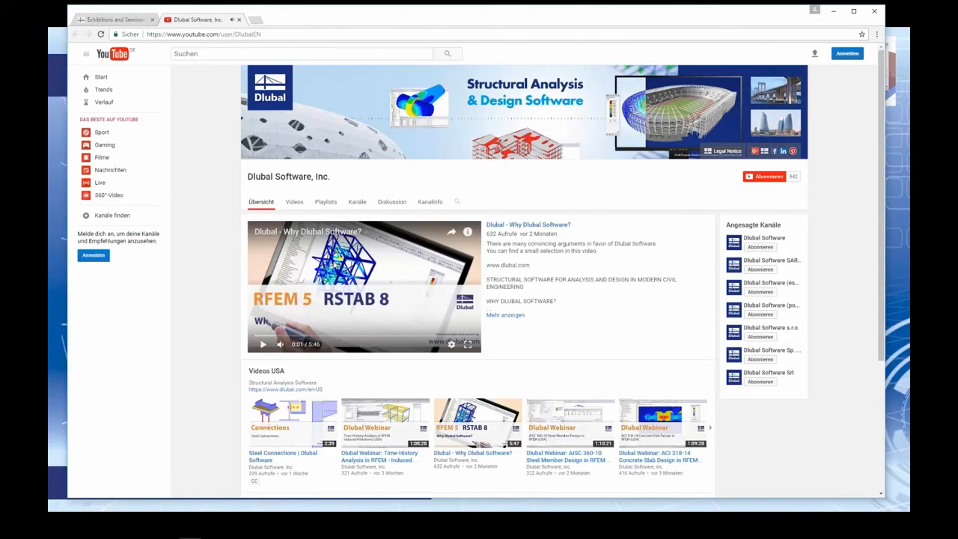
click(295, 207)
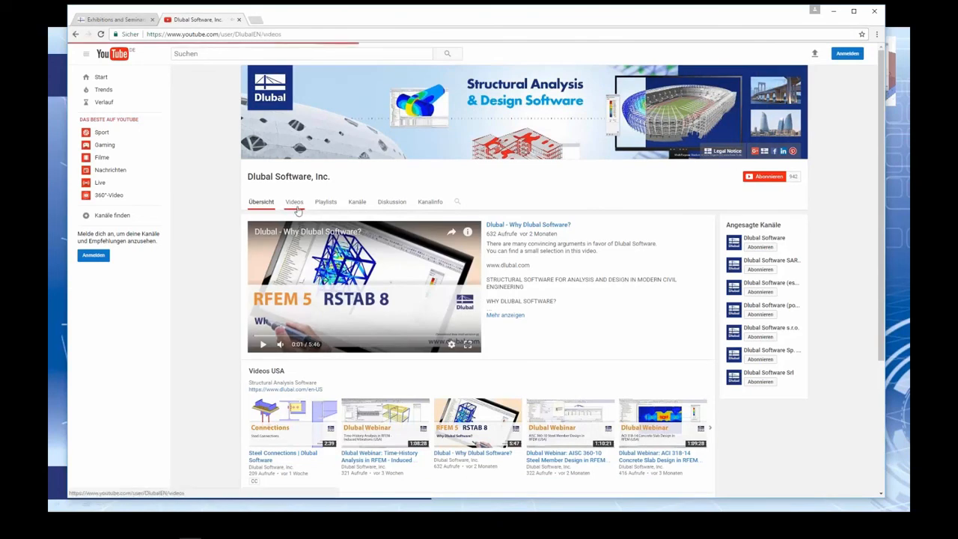